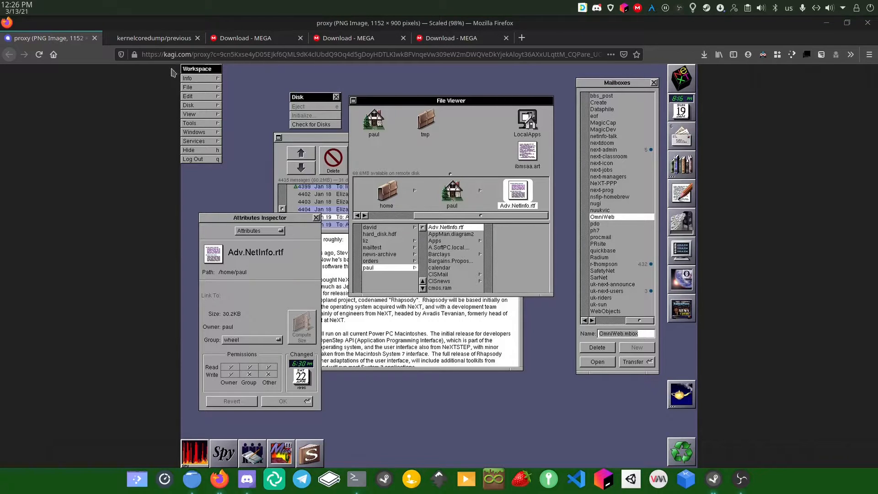
Switch Firefox to the kernelcoredump/previous GitHub repository tab
{"action": "left_click", "coordinate": [146, 41]}
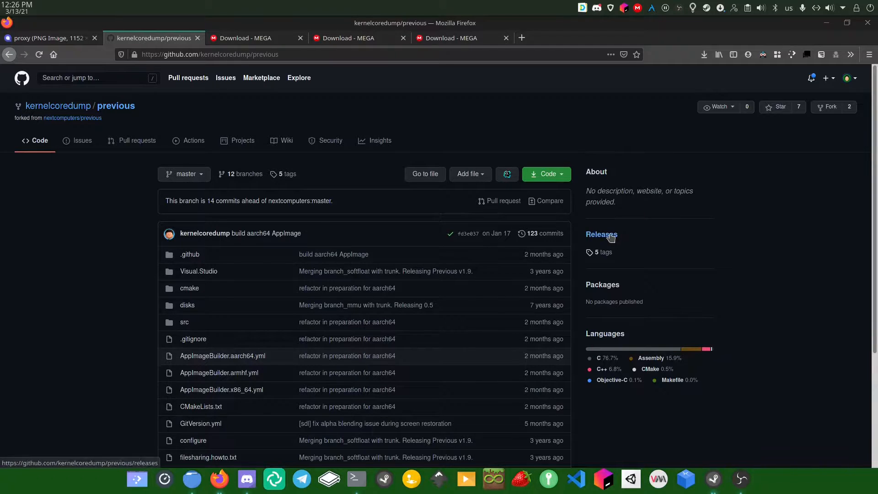
Open the previous repository's Releases page from the About sidebar
{"action": "scroll", "coordinate": [609, 233], "scroll_direction": "down", "scroll_amount": 5}
{"action": "scroll", "coordinate": [611, 236], "scroll_direction": "up", "scroll_amount": 5}
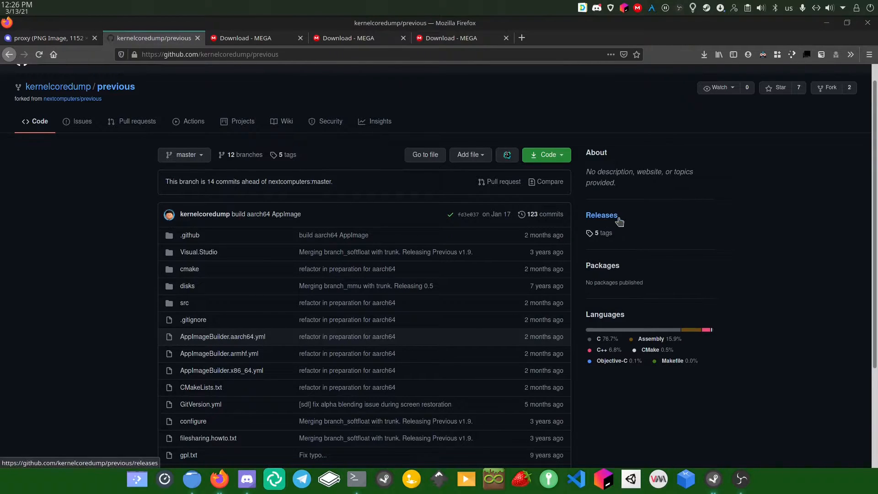
{"action": "left_click", "coordinate": [608, 216]}
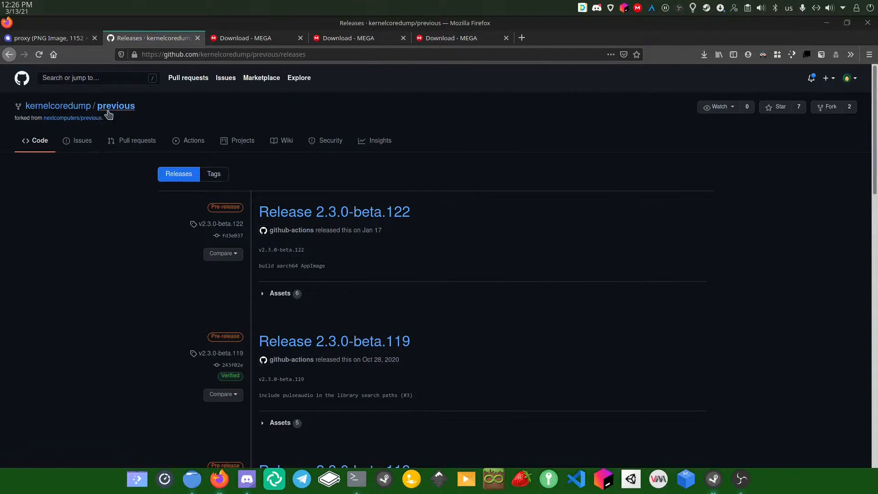
{"action": "left_click", "coordinate": [108, 113]}
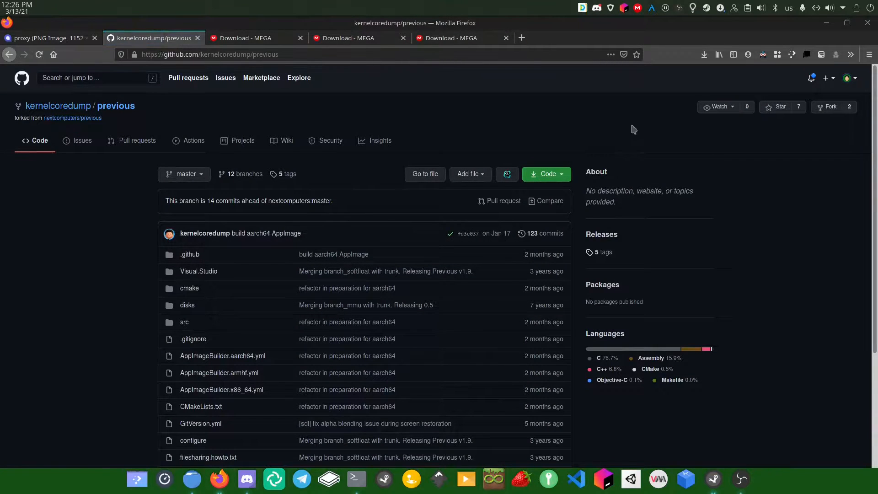
{"action": "left_click", "coordinate": [597, 235]}
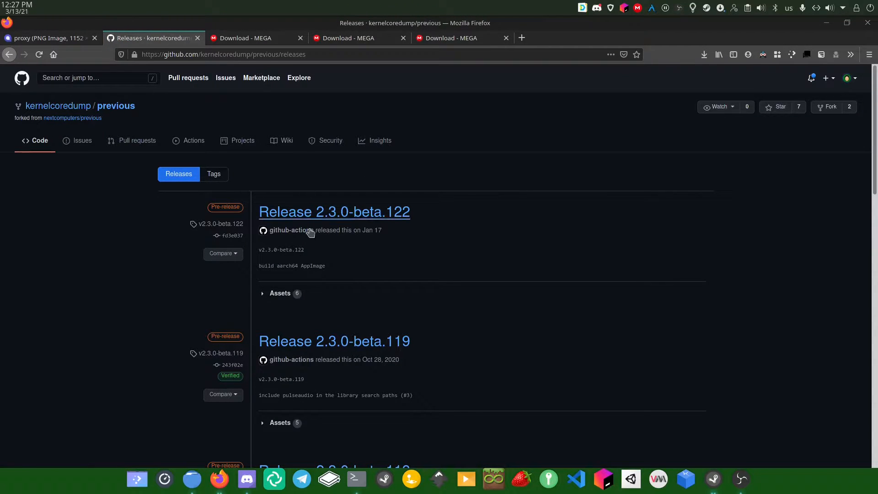
Expand the Assets of Release 2.3.0-beta.122 and check the empty downloads list
{"action": "left_click", "coordinate": [282, 294]}
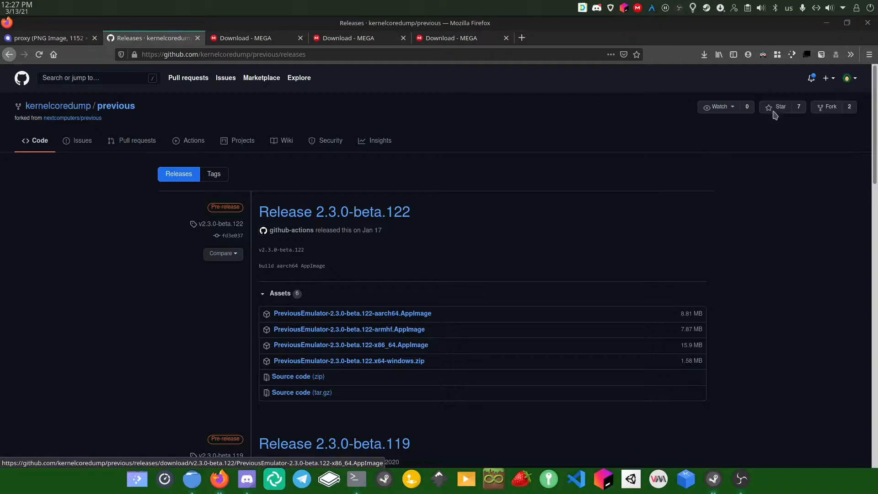
{"action": "left_click", "coordinate": [704, 54]}
{"action": "left_click", "coordinate": [705, 55]}
Download the x64-windows.zip build and expand its bin folder in Ark to list nine files
{"action": "left_click", "coordinate": [405, 363]}
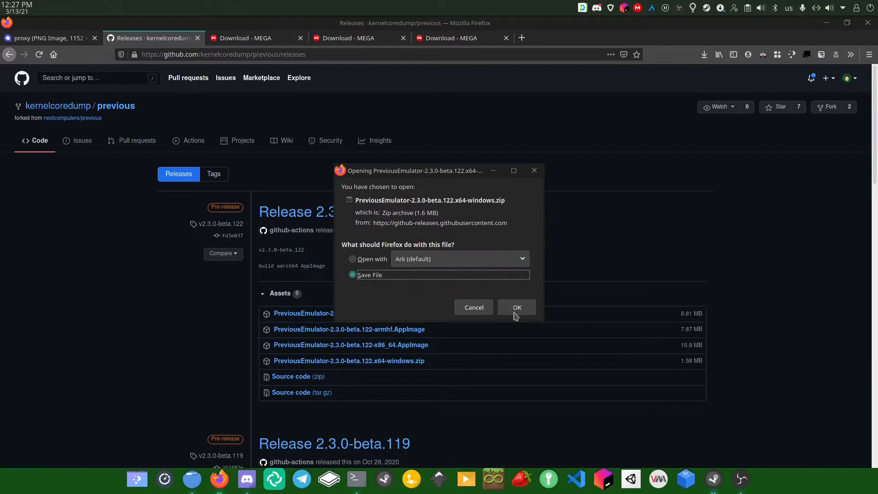
{"action": "left_click", "coordinate": [515, 315]}
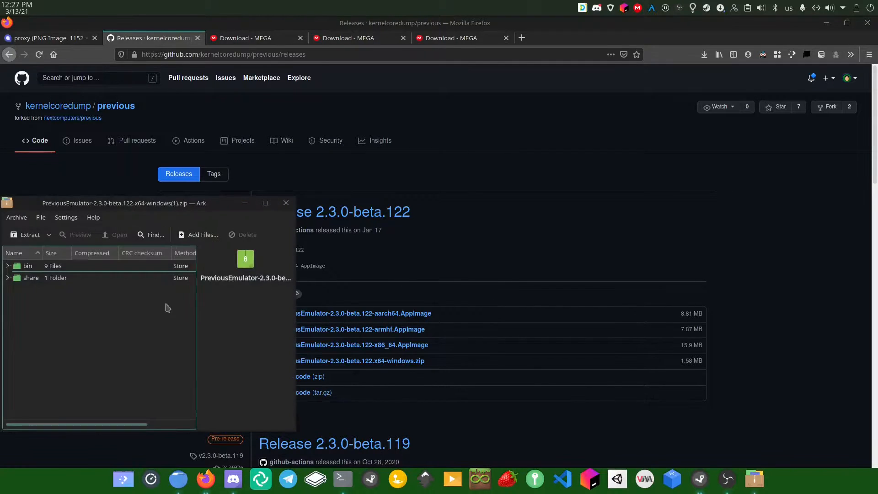
{"action": "double_click", "coordinate": [27, 266]}
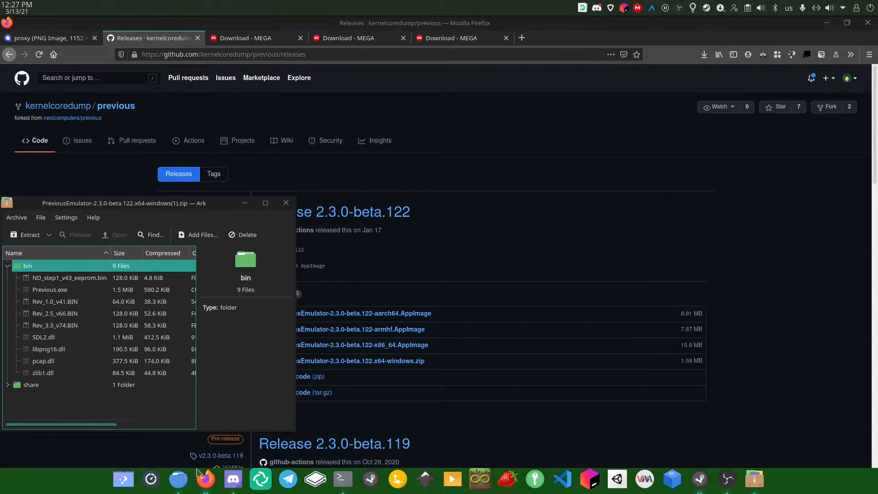
{"action": "left_click", "coordinate": [179, 479]}
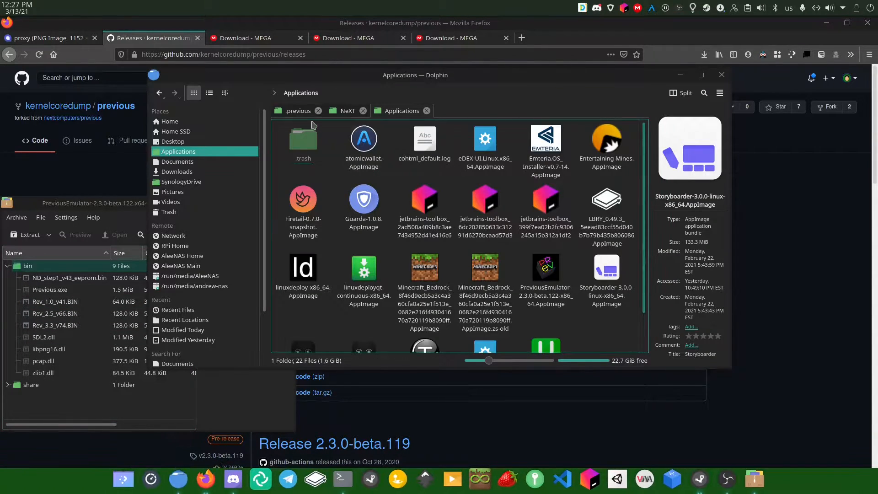
Review the .previous folder's NEXTSTEP disk images and BIN ROM files, then close Ark
{"action": "left_click", "coordinate": [298, 110]}
{"action": "left_click_drag", "start_coordinate": [300, 229], "coordinate": [481, 200]}
{"action": "left_click", "coordinate": [510, 245]}
{"action": "left_click_drag", "start_coordinate": [124, 204], "coordinate": [232, 204]}
{"action": "left_click", "coordinate": [390, 204]}
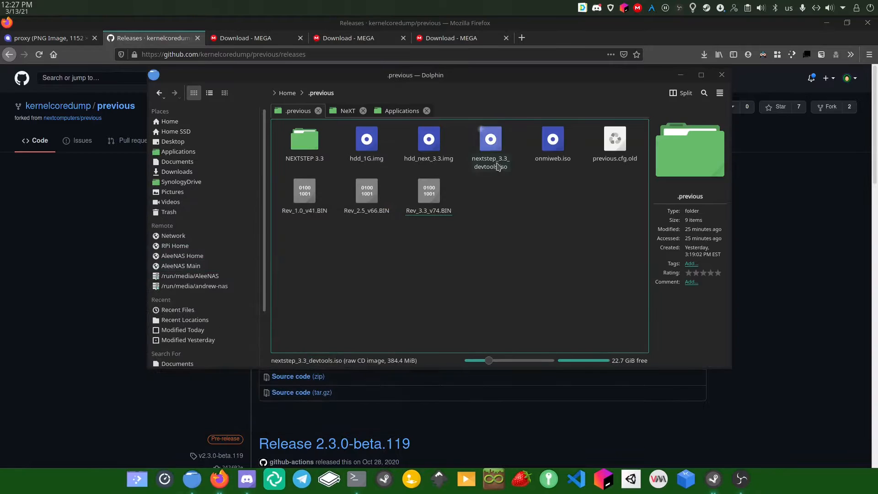
Open winworldpc.com in a new Firefox tab
{"action": "key", "text": "alt+Tab"}
{"action": "key", "text": "ctrl+t"}
{"action": "type", "text": "winworldpc.com/"}
{"action": "key", "text": "Return"}
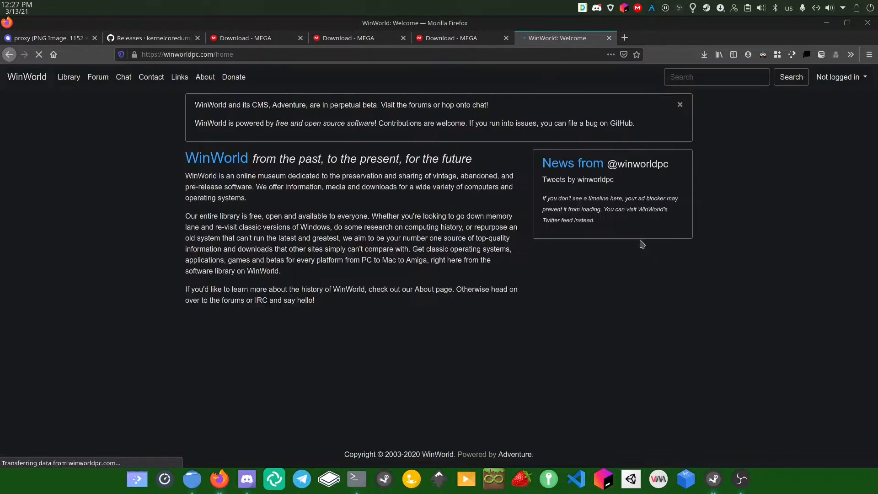
Search WinWorld's Library for 'next' and open the NeXTStep product page
{"action": "left_click", "coordinate": [70, 78]}
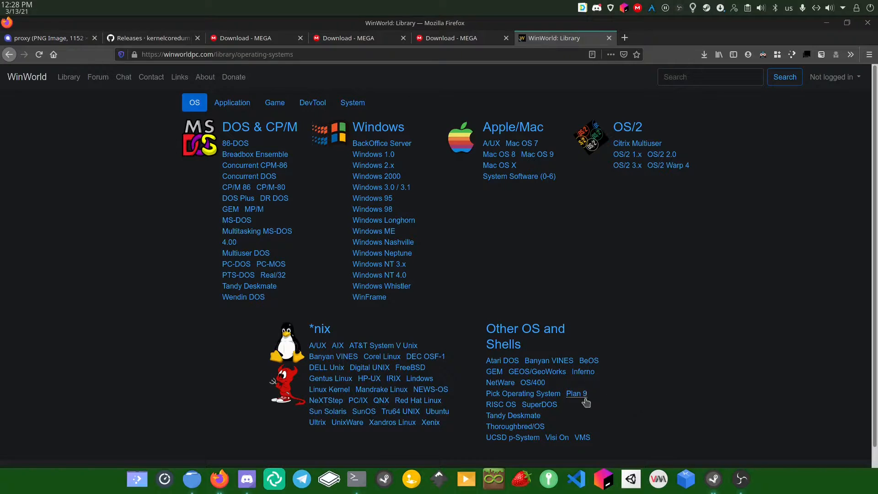
{"action": "key", "text": "ctrl+f"}
{"action": "type", "text": "next"}
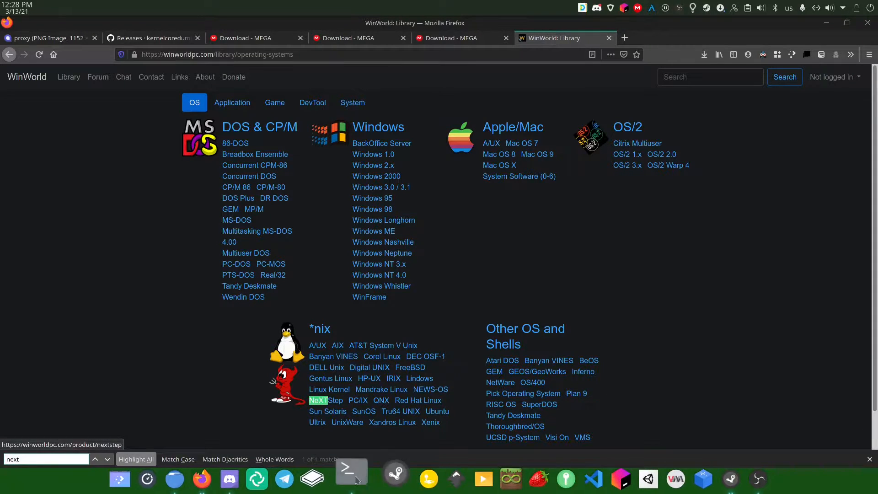
{"action": "left_click", "coordinate": [326, 401]}
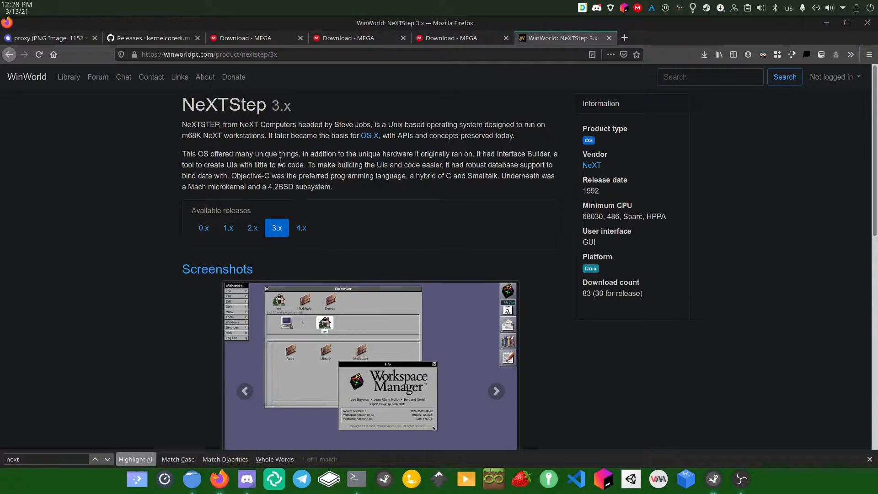
Scroll to Downloads and open the NeXT NEXTSTEP 3.3 (CD) [M68K][x86] page
{"action": "scroll", "coordinate": [296, 176], "scroll_direction": "down", "scroll_amount": 5}
{"action": "scroll", "coordinate": [267, 272], "scroll_direction": "down", "scroll_amount": 5}
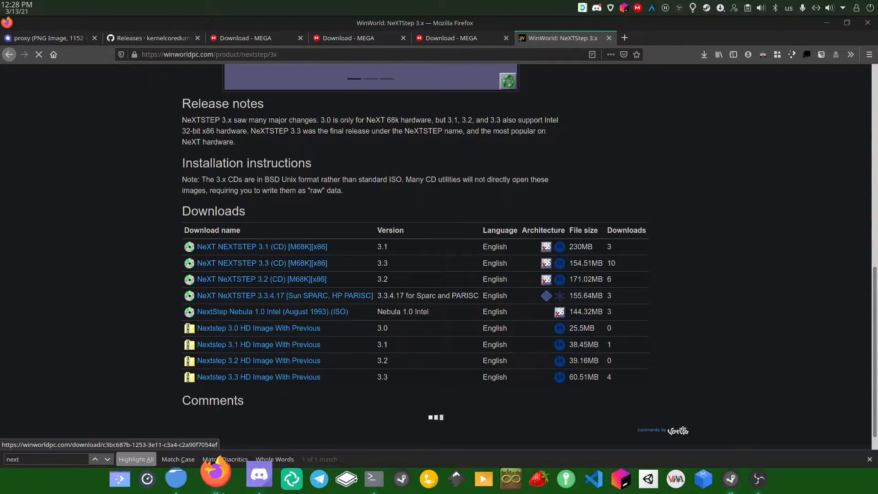
{"action": "left_click", "coordinate": [197, 487]}
{"action": "left_click", "coordinate": [130, 313]}
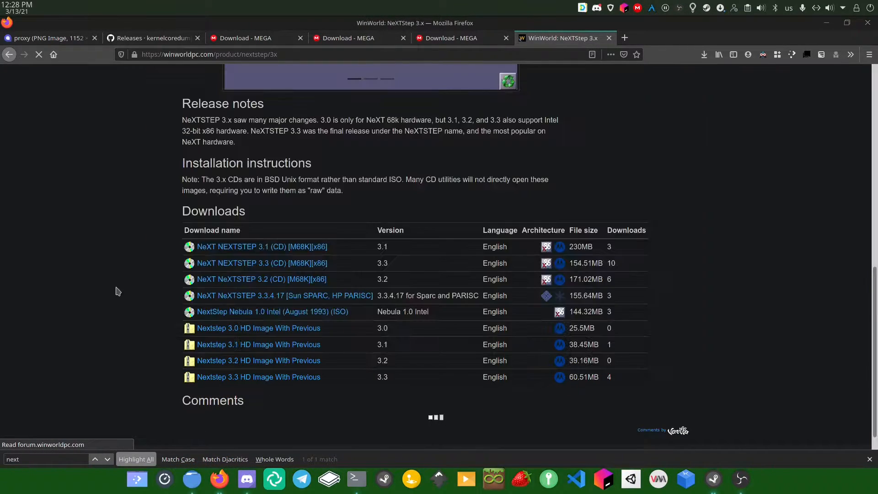
{"action": "left_click", "coordinate": [262, 274]}
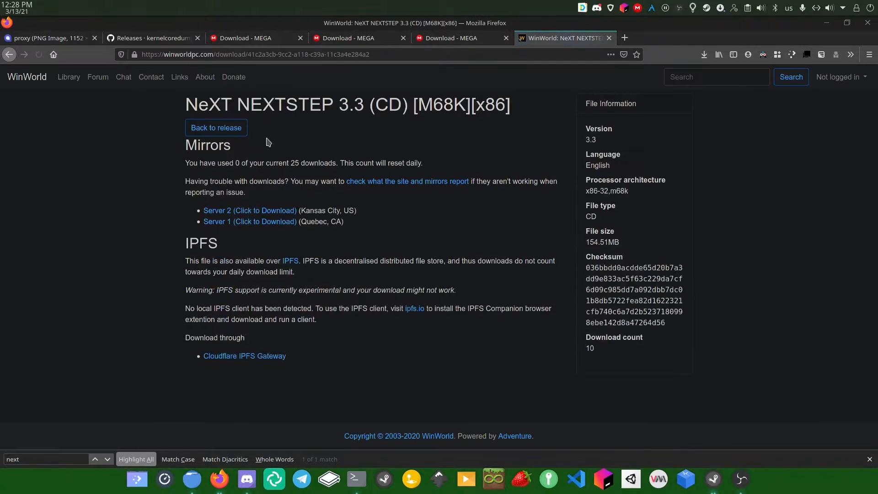
Open NeXT NEXTSTEP 3.3.7z from Dolphin's NAS NeXT folder in Ark
{"action": "left_click", "coordinate": [192, 479]}
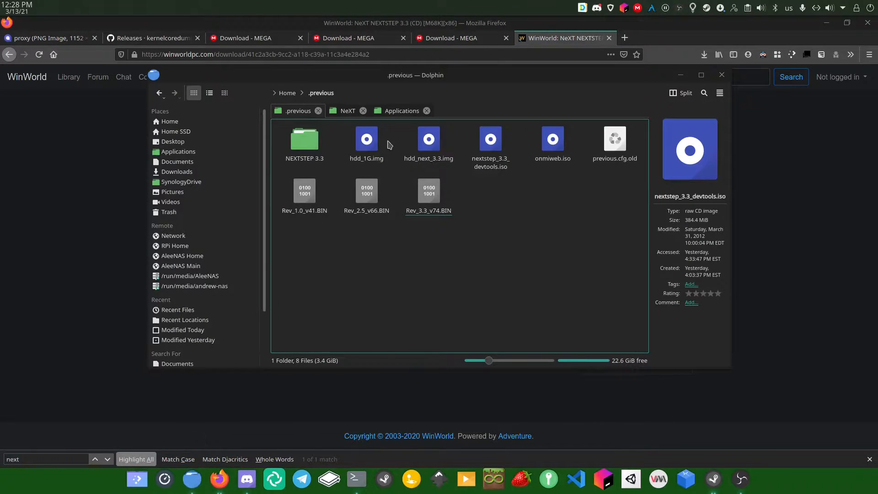
{"action": "left_click", "coordinate": [357, 109]}
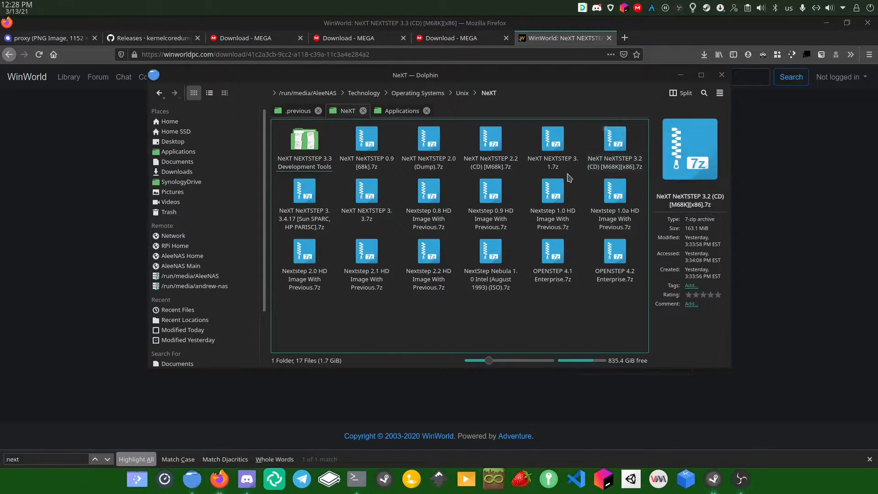
{"action": "left_click", "coordinate": [377, 220]}
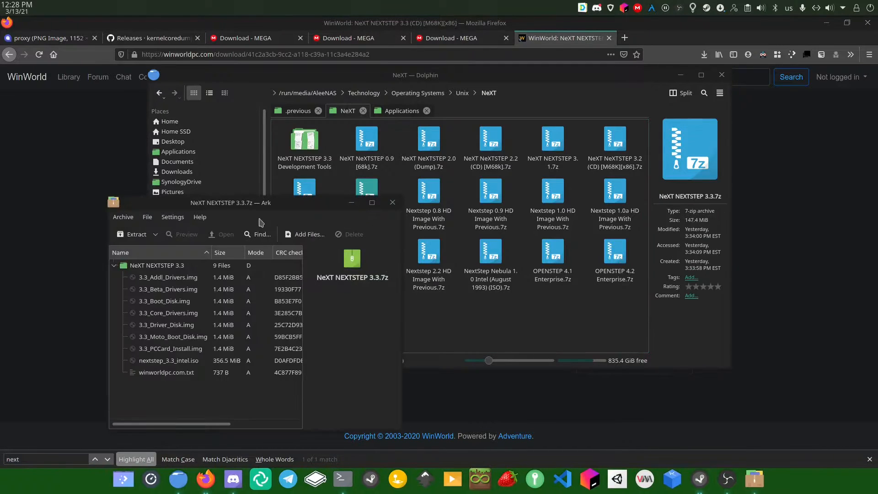
Rearrange the Ark, Dolphin and download-page windows to see the archive's columns
{"action": "left_click_drag", "start_coordinate": [259, 208], "coordinate": [399, 137]}
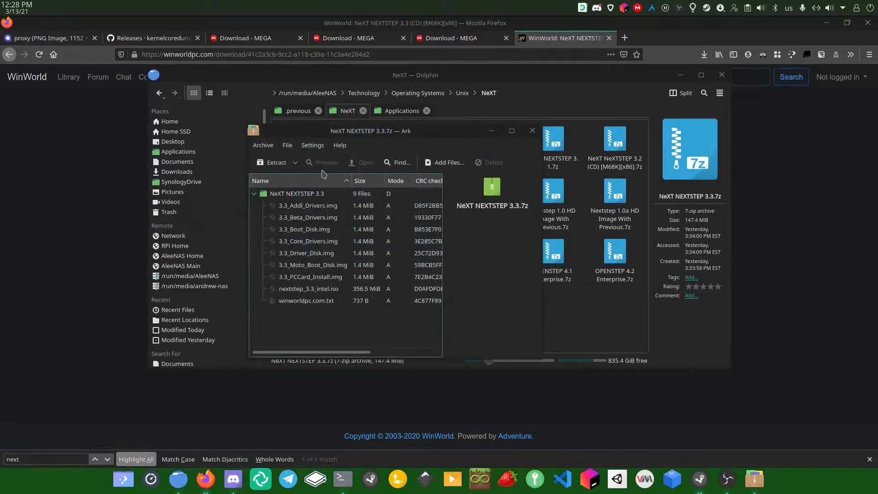
{"action": "left_click_drag", "start_coordinate": [406, 78], "coordinate": [438, 72]}
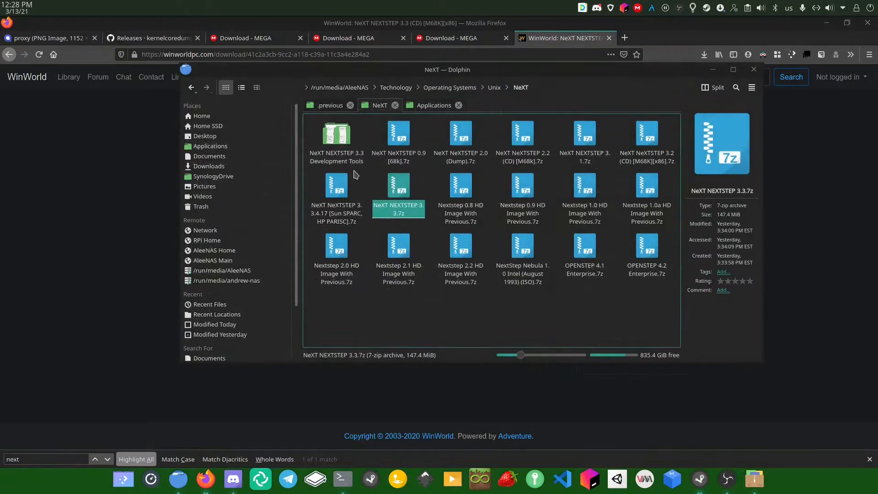
{"action": "left_click", "coordinate": [712, 69]}
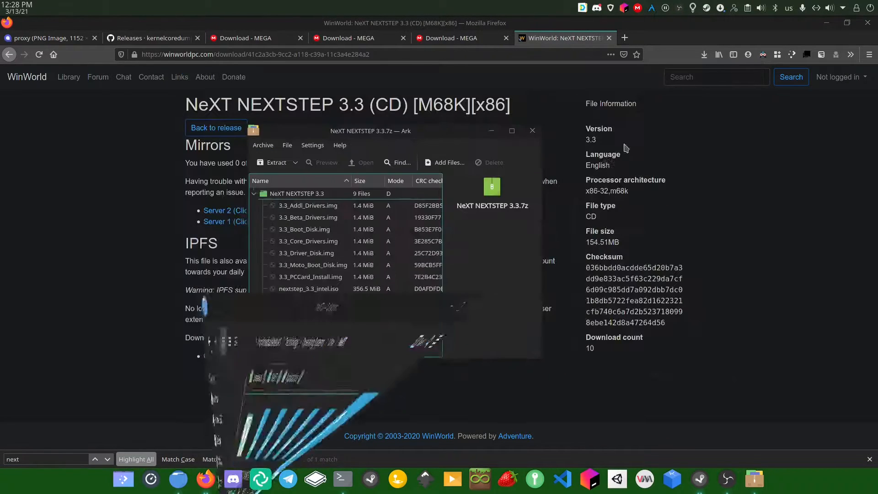
{"action": "double_click", "coordinate": [390, 133]}
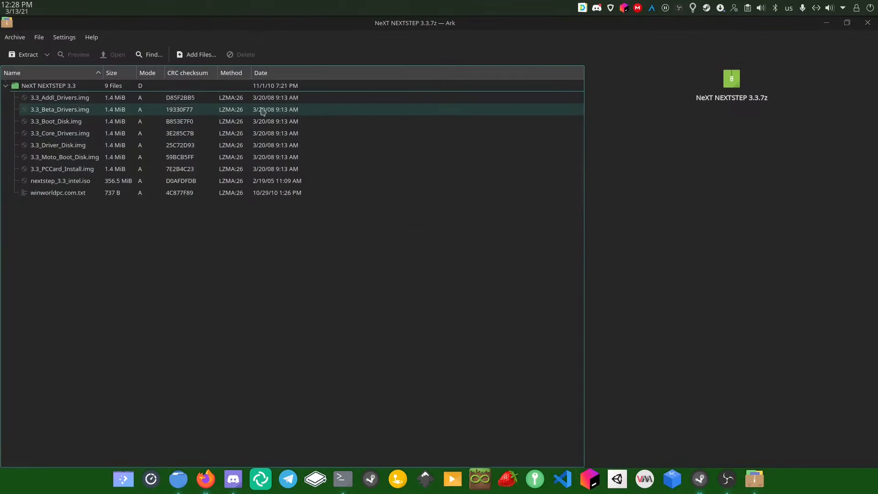
{"action": "left_click_drag", "start_coordinate": [269, 40], "coordinate": [286, 114]}
{"action": "left_click", "coordinate": [300, 106]}
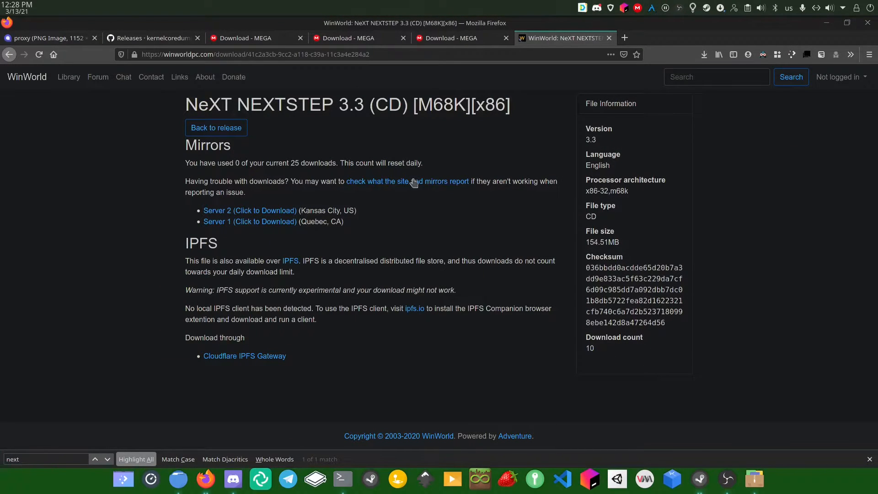
{"action": "left_click_drag", "start_coordinate": [186, 109], "coordinate": [160, 111]}
{"action": "left_click", "coordinate": [522, 116]}
{"action": "left_click", "coordinate": [178, 110]}
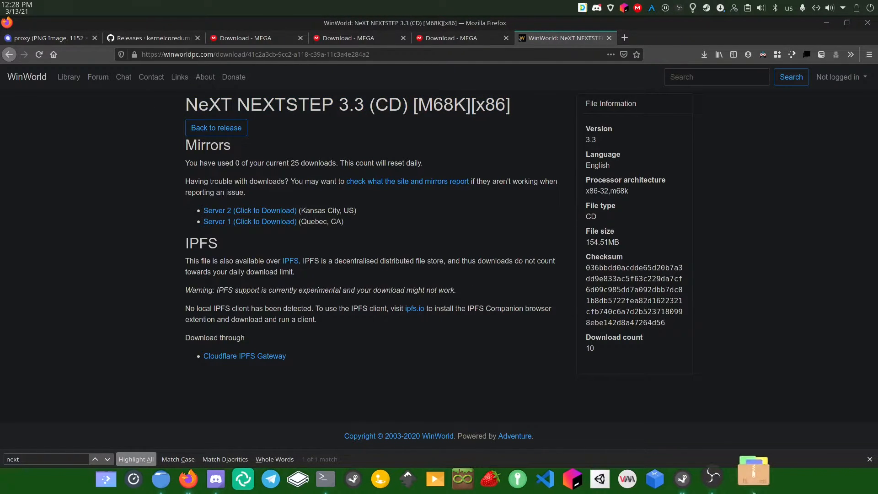
{"action": "left_click", "coordinate": [755, 479]}
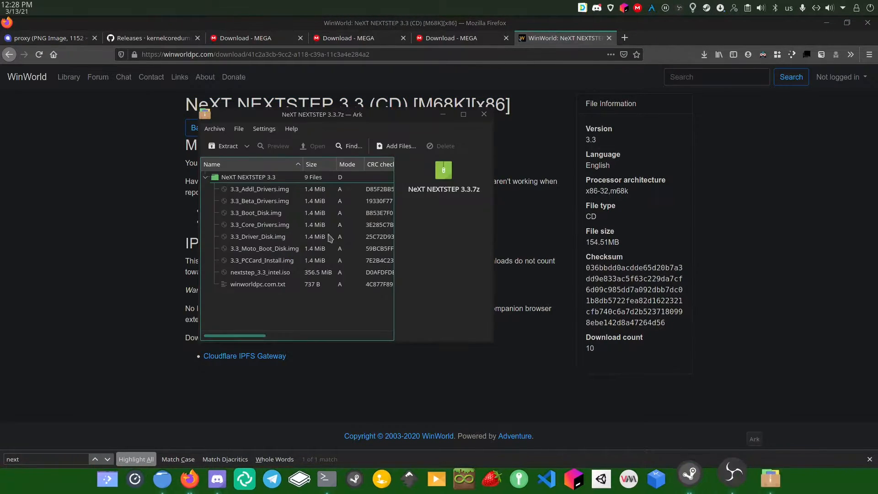
Select nextstep_3.3_intel.iso and 3.3_Moto_Boot_Disk.img in Ark, then close the archive
{"action": "left_click", "coordinate": [284, 274]}
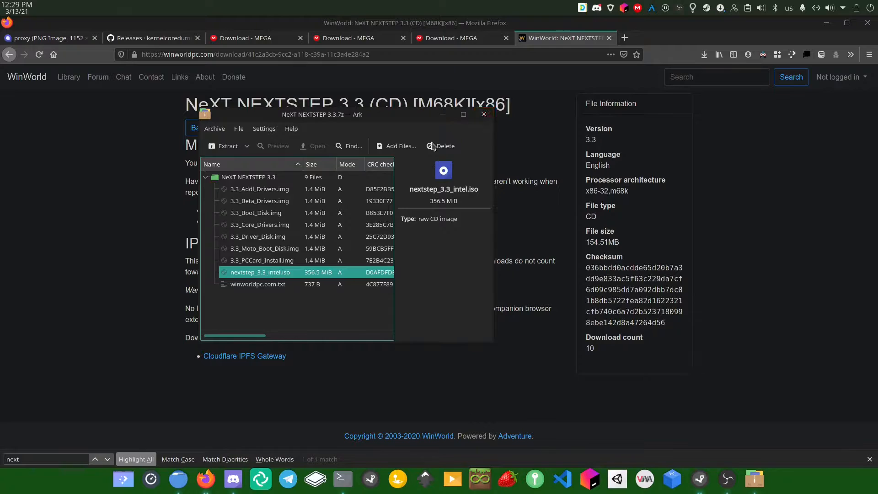
{"action": "left_click", "coordinate": [284, 249], "text": "ctrl"}
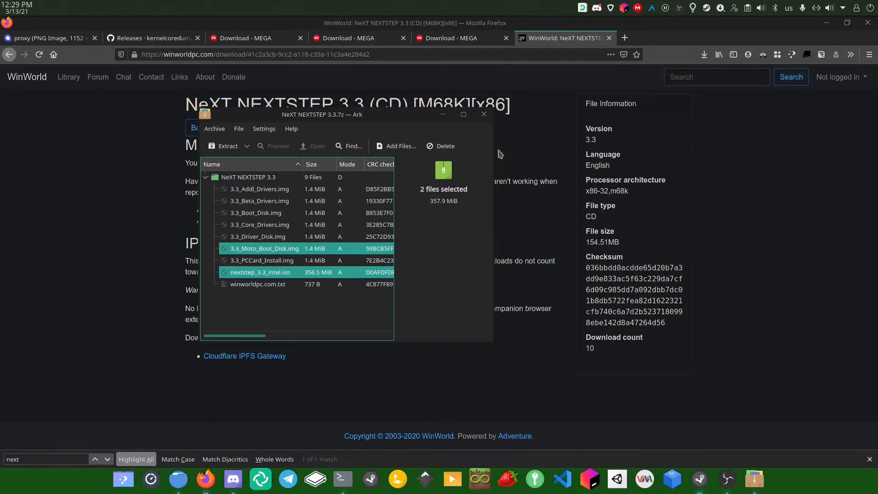
{"action": "left_click", "coordinate": [484, 114]}
Verify .previous/NEXTSTEP 3.3 holds 3.3_Moto_Boot_Disk.img and nextstep_3.3_intel.iso, then go back up
{"action": "left_click", "coordinate": [178, 479]}
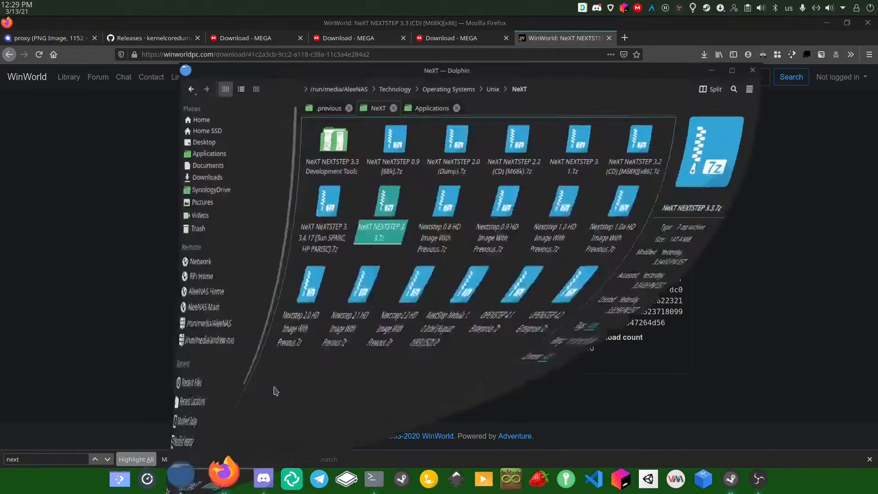
{"action": "left_click", "coordinate": [328, 106]}
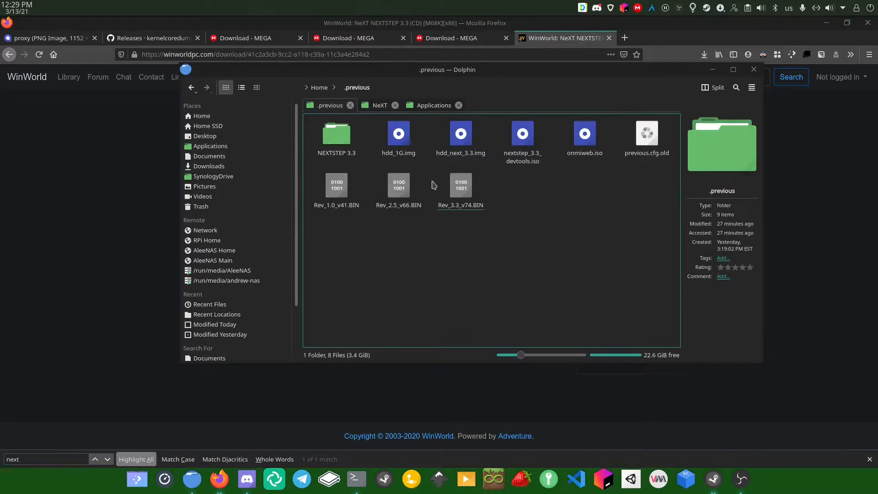
{"action": "left_click", "coordinate": [327, 151]}
{"action": "left_click_drag", "start_coordinate": [490, 253], "coordinate": [334, 131]}
{"action": "left_click", "coordinate": [359, 225]}
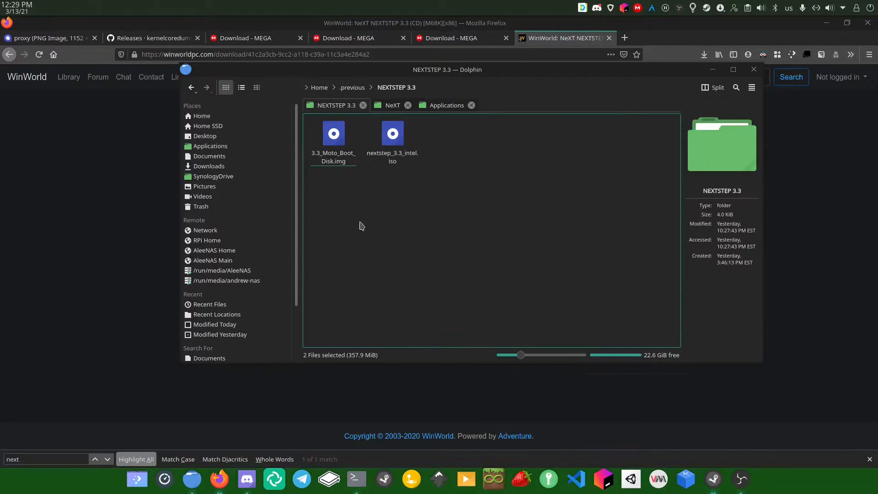
{"action": "left_click", "coordinate": [353, 87]}
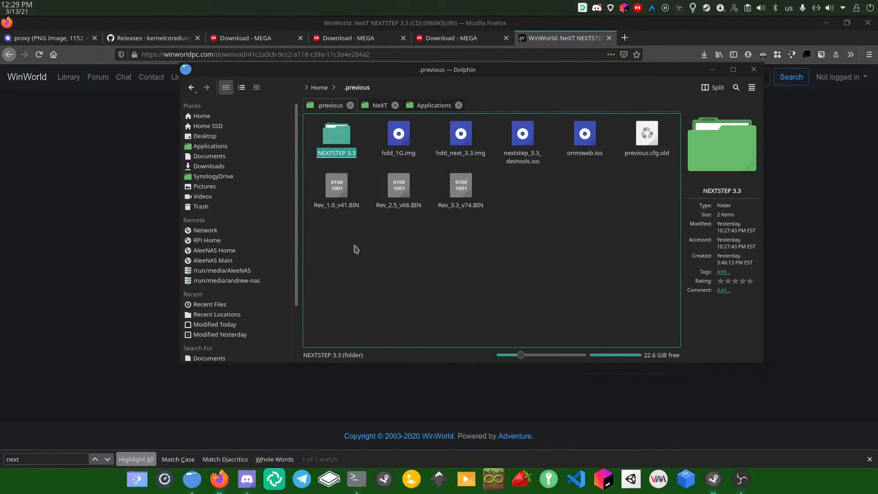
{"action": "left_click", "coordinate": [357, 479]}
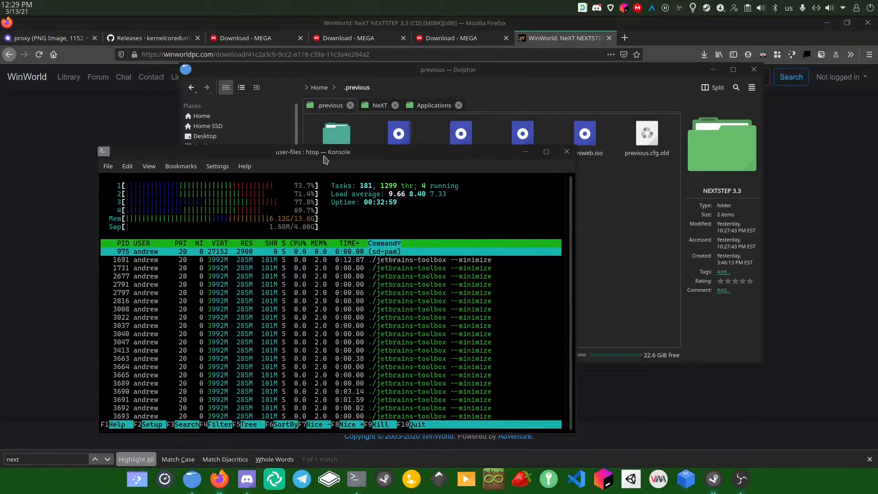
Close a stray Firefox tab typed 'qemu' and return to Konsole
{"action": "left_click", "coordinate": [42, 281]}
{"action": "key", "text": "ctrl+t"}
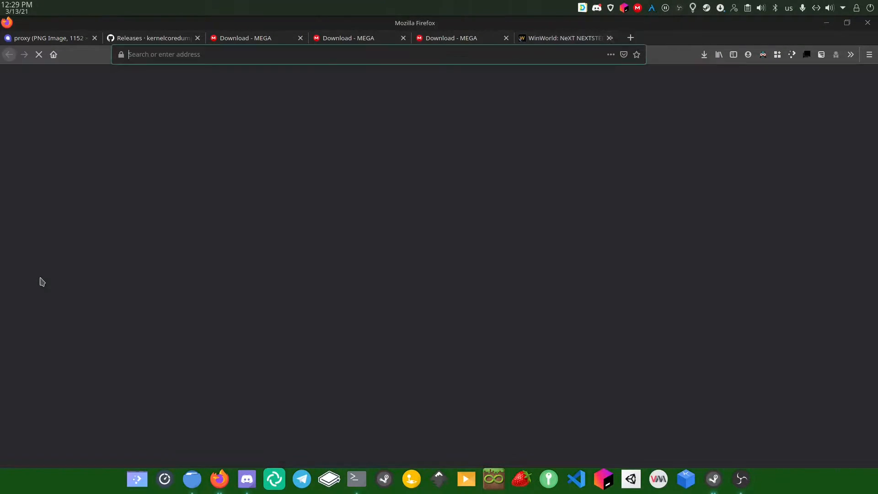
{"action": "type", "text": "qemu"}
{"action": "key", "text": "ctrl+w"}
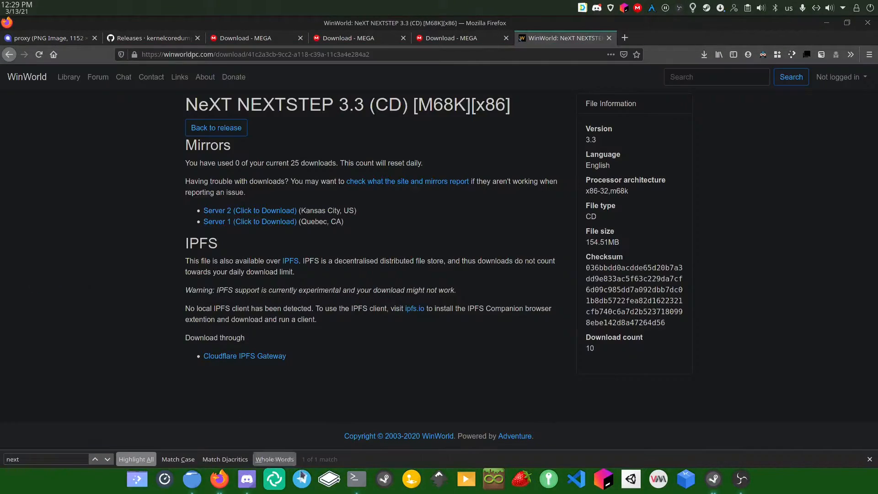
{"action": "left_click", "coordinate": [356, 479]}
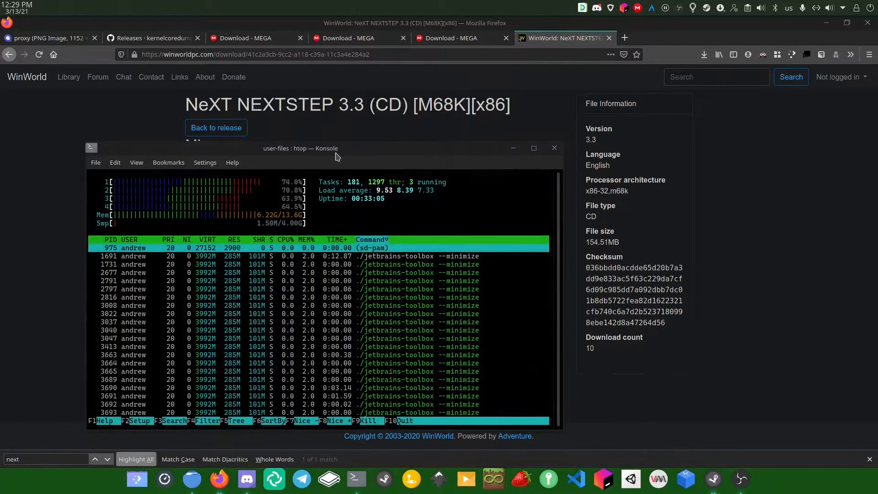
In a new Konsole tab, autocomplete the qemu-img create command for a 1G raw hdd_1G.img
{"action": "key", "text": "ctrl+shift+t"}
{"action": "type", "text": "qem"}
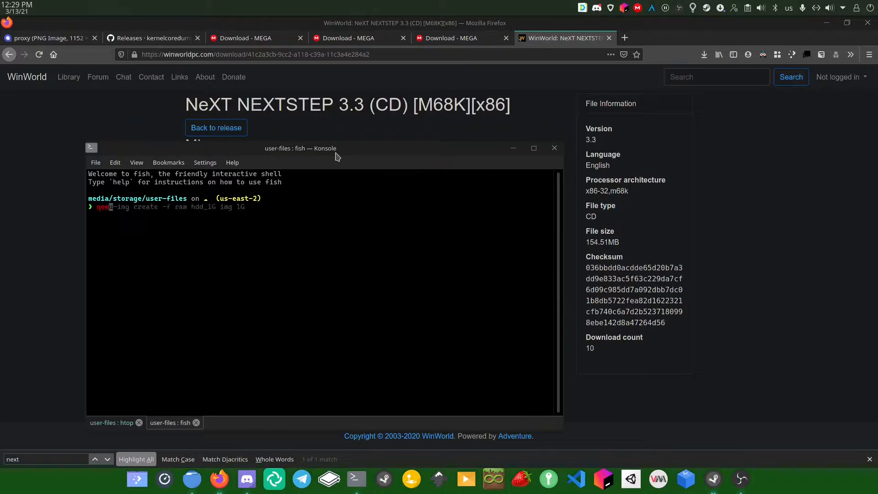
{"action": "type", "text": "u"}
{"action": "key", "text": "Right"}
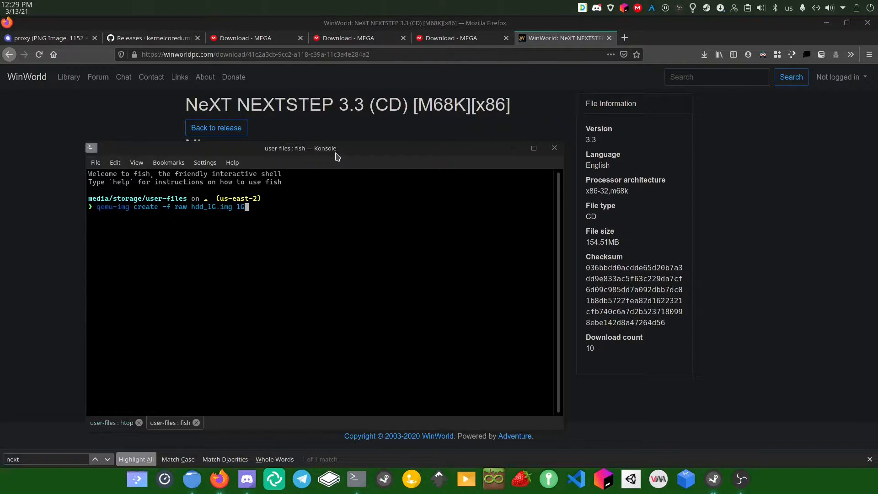
{"action": "left_click_drag", "start_coordinate": [101, 207], "coordinate": [190, 208]}
{"action": "left_click", "coordinate": [133, 207]}
{"action": "left_click", "coordinate": [200, 207]}
{"action": "left_click_drag", "start_coordinate": [193, 207], "coordinate": [228, 205]}
{"action": "left_click", "coordinate": [236, 218]}
Launch PreviousEmulator-2.3.0-beta.122-x86_64.AppImage from Dolphin's Applications folder
{"action": "left_click", "coordinate": [510, 150]}
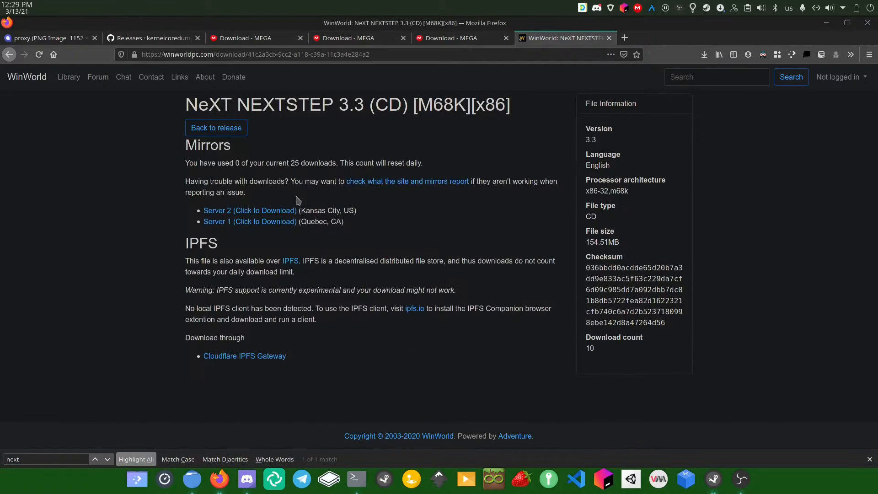
{"action": "left_click", "coordinate": [157, 41]}
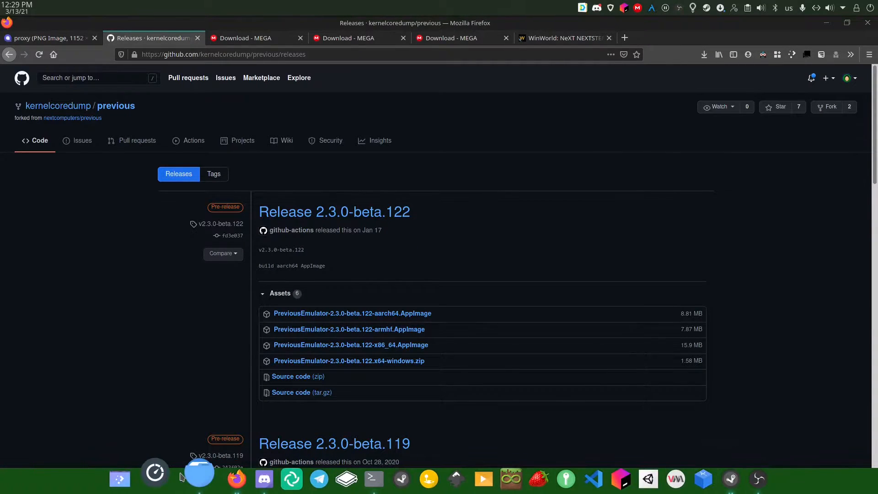
{"action": "left_click", "coordinate": [194, 478]}
{"action": "left_click", "coordinate": [432, 105]}
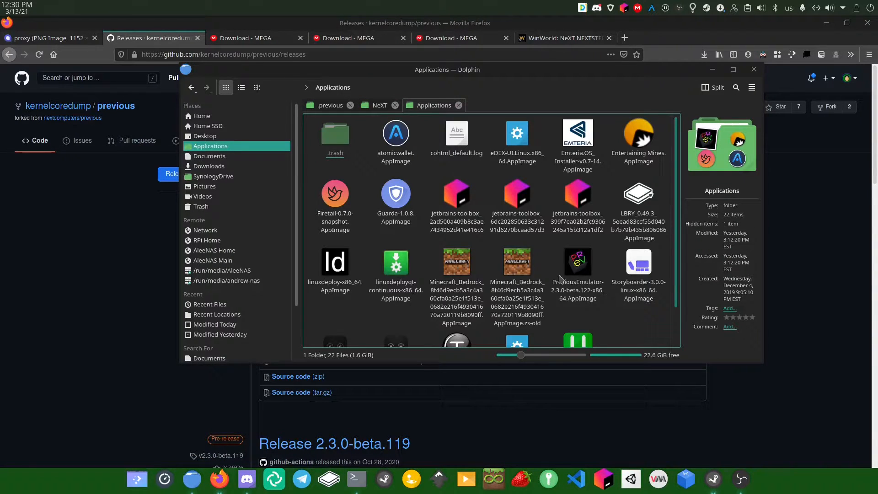
{"action": "left_click", "coordinate": [585, 302]}
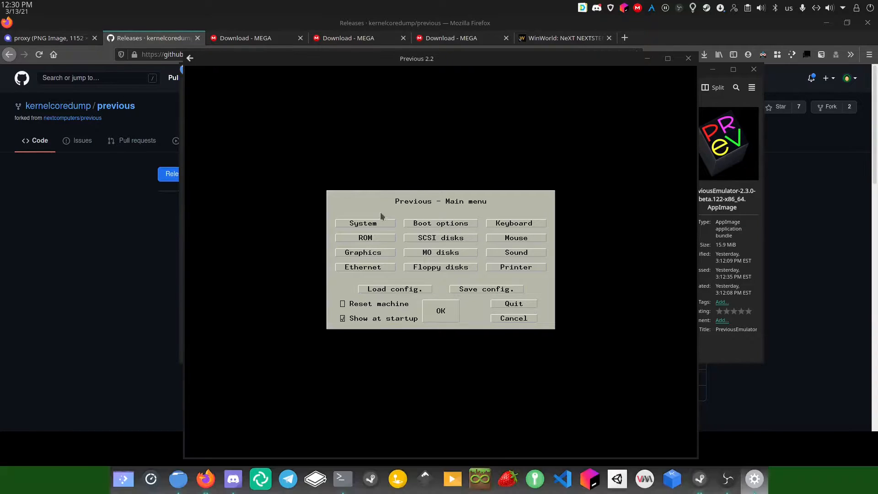
In System options, compare the NeXTcube and NeXT Computer machine specs
{"action": "left_click", "coordinate": [357, 224]}
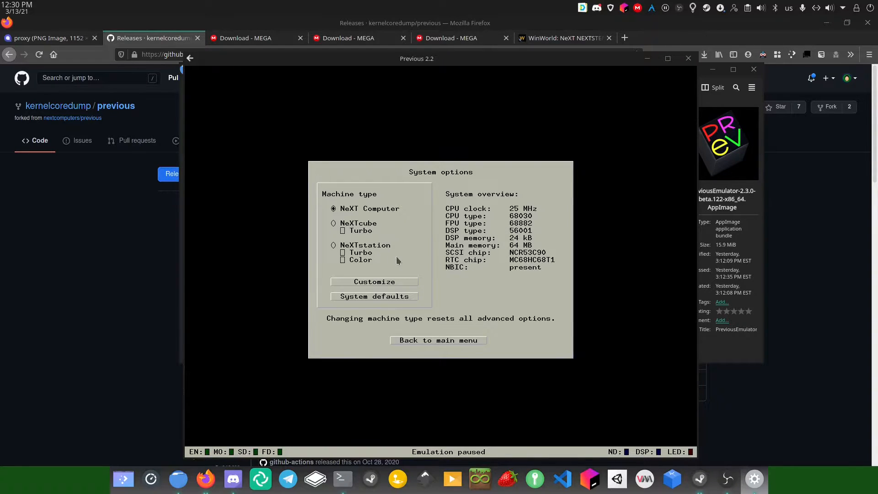
{"action": "left_click", "coordinate": [354, 225]}
{"action": "left_click", "coordinate": [359, 209]}
{"action": "left_click", "coordinate": [359, 224]}
{"action": "left_click", "coordinate": [361, 212]}
Make the machine a NeXTstation with Turbo and Color enabled (33 MHz 68040, 128 MB)
{"action": "left_click", "coordinate": [361, 248]}
{"action": "left_click", "coordinate": [343, 260]}
{"action": "left_click", "coordinate": [343, 253]}
{"action": "left_click", "coordinate": [342, 261]}
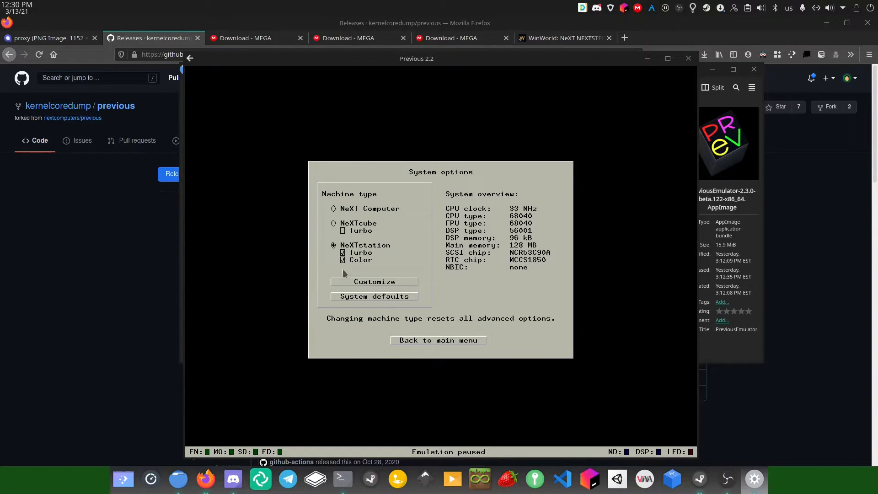
{"action": "left_click", "coordinate": [417, 341]}
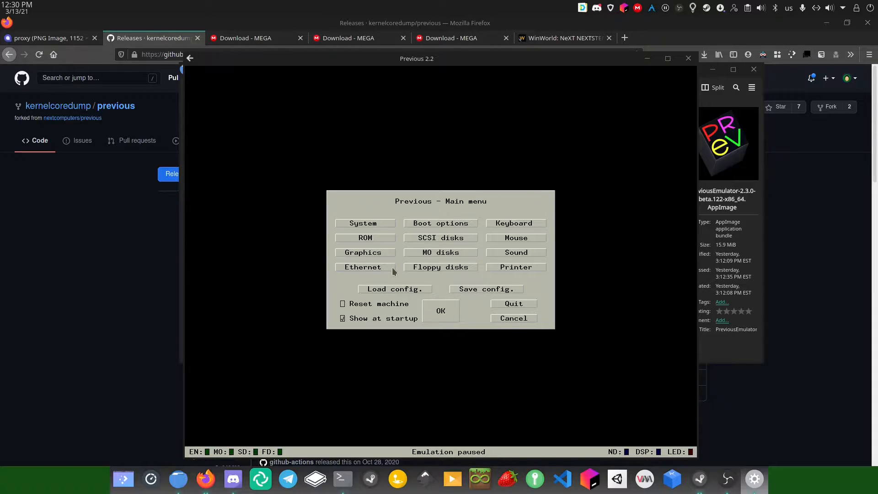
{"action": "left_click", "coordinate": [385, 239]}
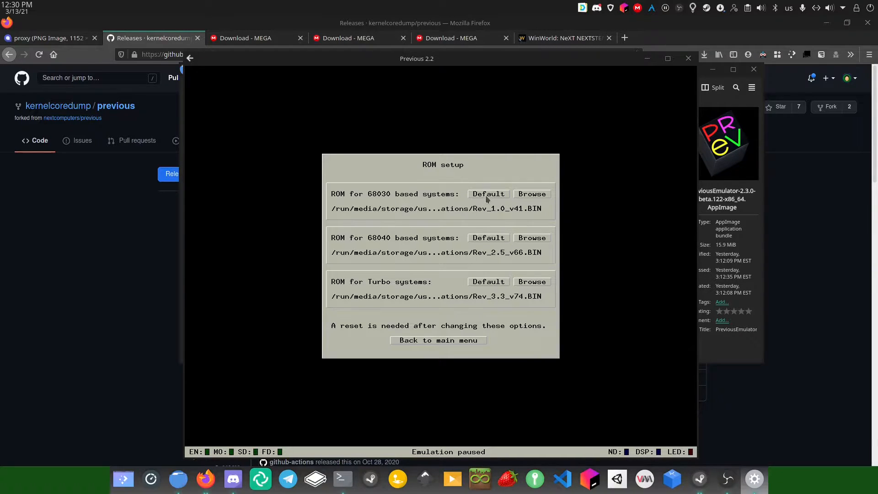
Point the Turbo systems ROM to Rev_3.3_v74.BIN in the hidden ~/.previous folder
{"action": "left_click", "coordinate": [526, 282]}
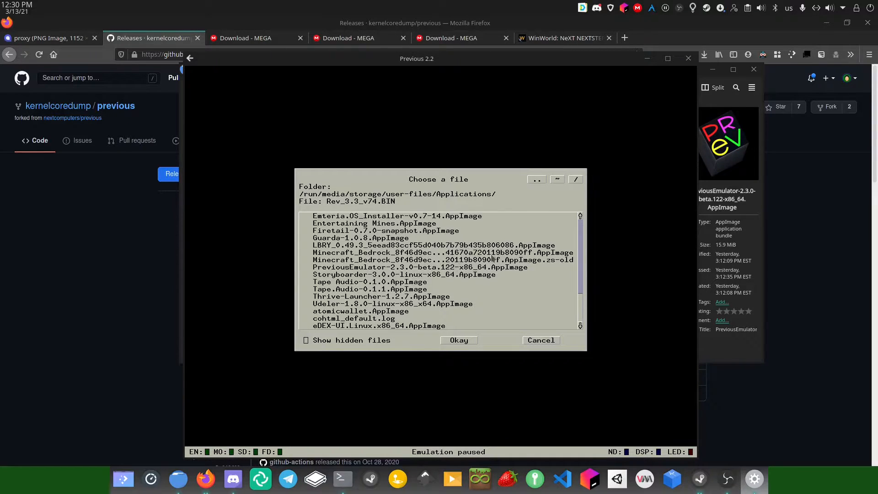
{"action": "left_click", "coordinate": [557, 180]}
{"action": "left_click", "coordinate": [307, 340]}
{"action": "scroll", "coordinate": [378, 261], "scroll_direction": "down", "scroll_amount": 10}
{"action": "scroll", "coordinate": [377, 259], "scroll_direction": "down", "scroll_amount": 12}
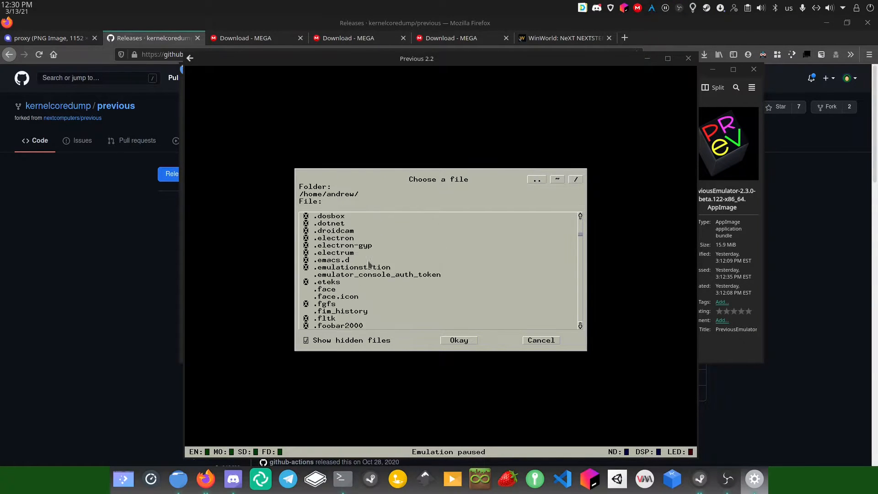
{"action": "scroll", "coordinate": [335, 282], "scroll_direction": "down", "scroll_amount": 12}
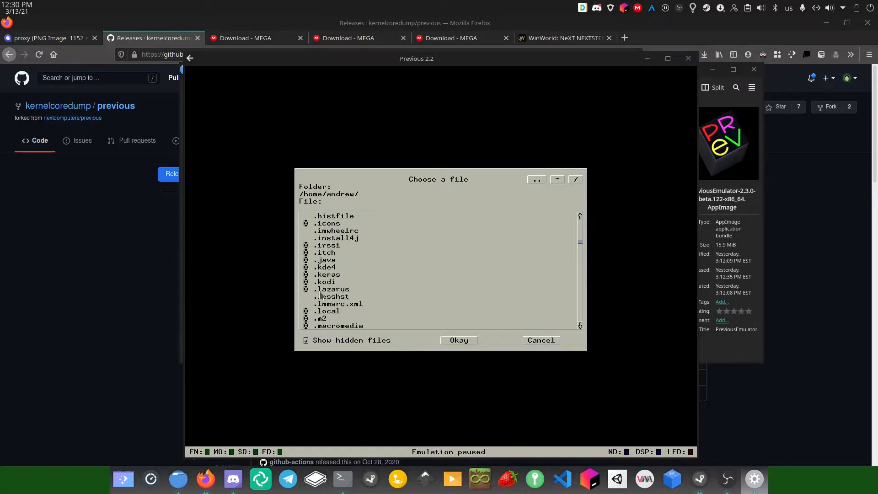
{"action": "scroll", "coordinate": [311, 305], "scroll_direction": "down", "scroll_amount": 3}
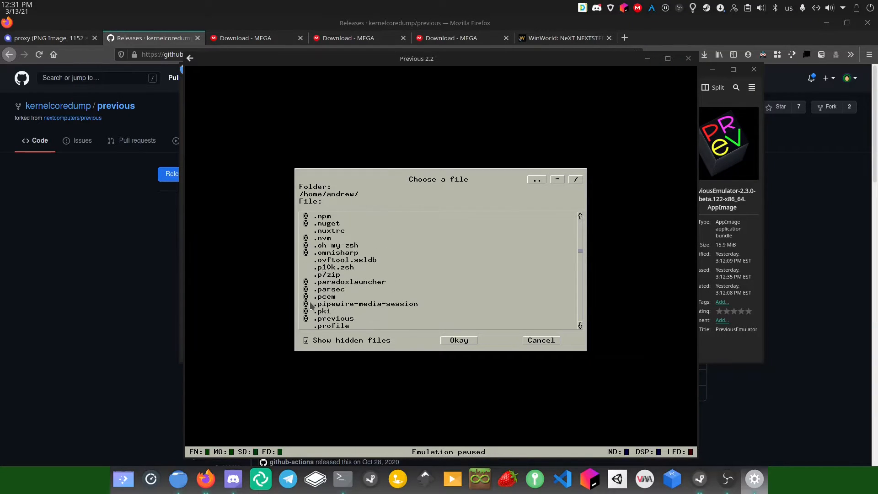
{"action": "left_click", "coordinate": [309, 305]}
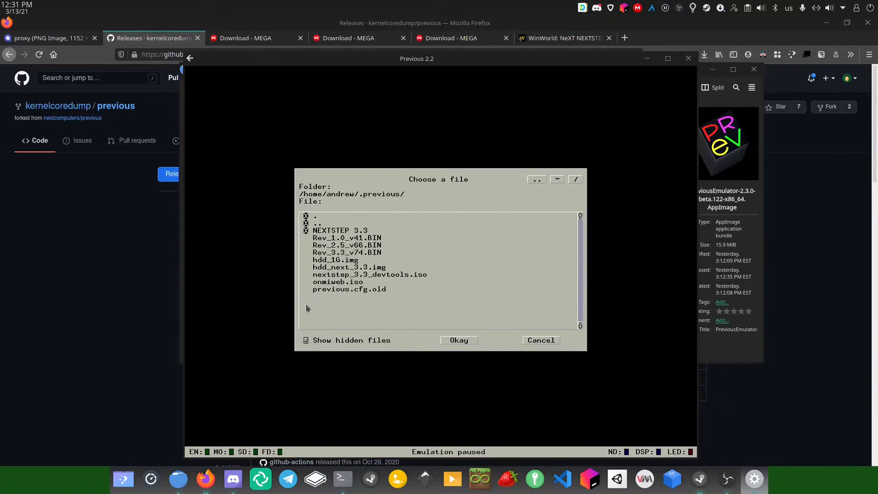
{"action": "left_click", "coordinate": [351, 252]}
{"action": "left_click", "coordinate": [449, 339]}
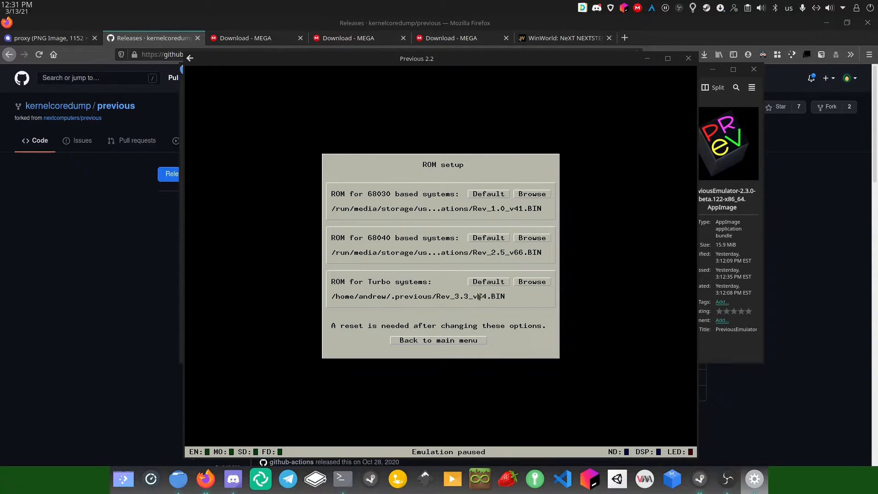
{"action": "left_click", "coordinate": [462, 343]}
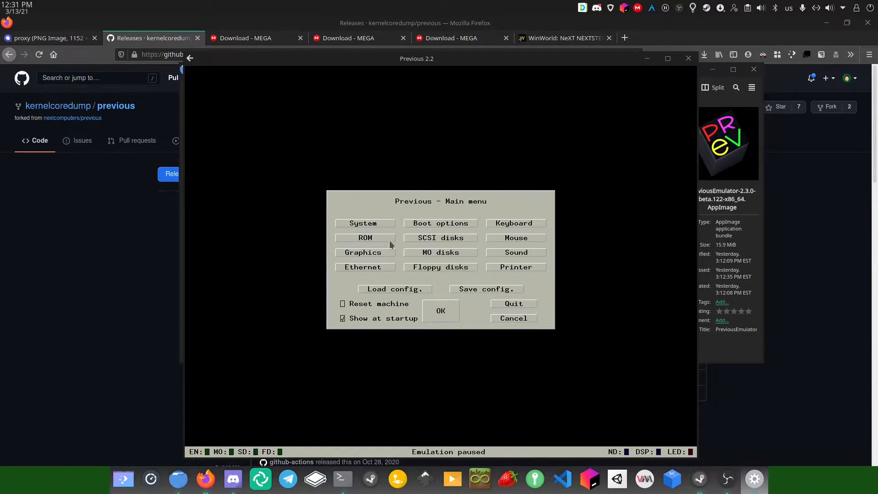
Review ROM, graphics and Ethernet (thin wire, SLiRP) settings, then check Boot options use ROM monitor
{"action": "left_click", "coordinate": [390, 239]}
{"action": "left_click", "coordinate": [463, 341]}
{"action": "left_click", "coordinate": [382, 254]}
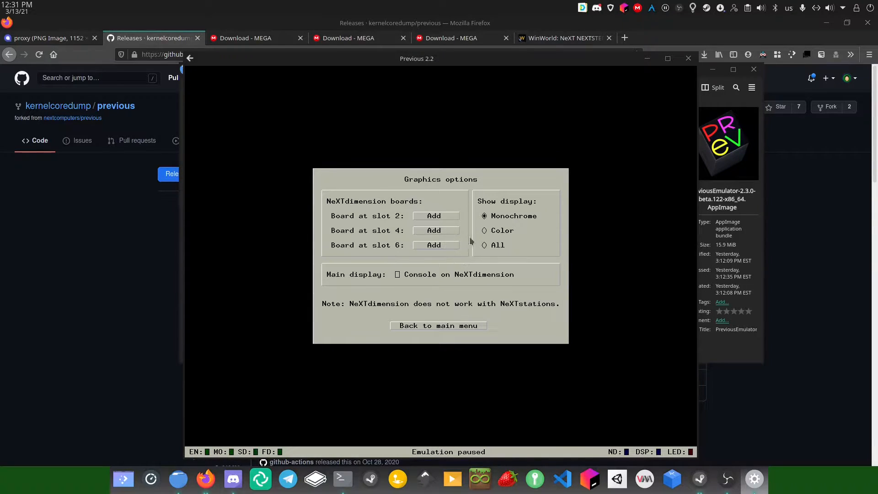
{"action": "left_click", "coordinate": [485, 325]}
{"action": "left_click", "coordinate": [381, 269]}
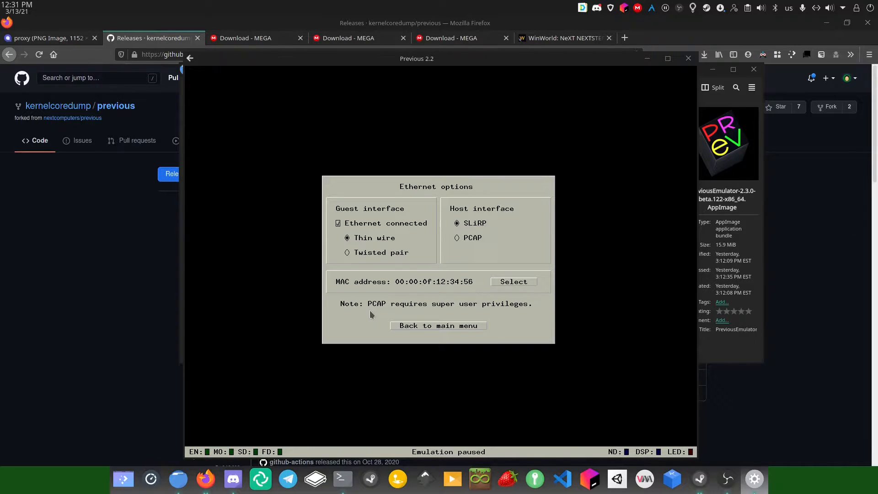
{"action": "left_click", "coordinate": [448, 324]}
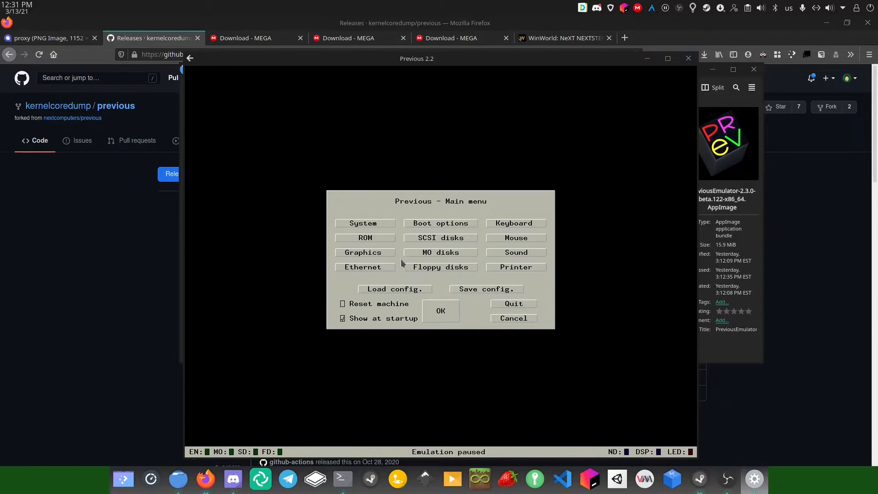
{"action": "left_click", "coordinate": [451, 225]}
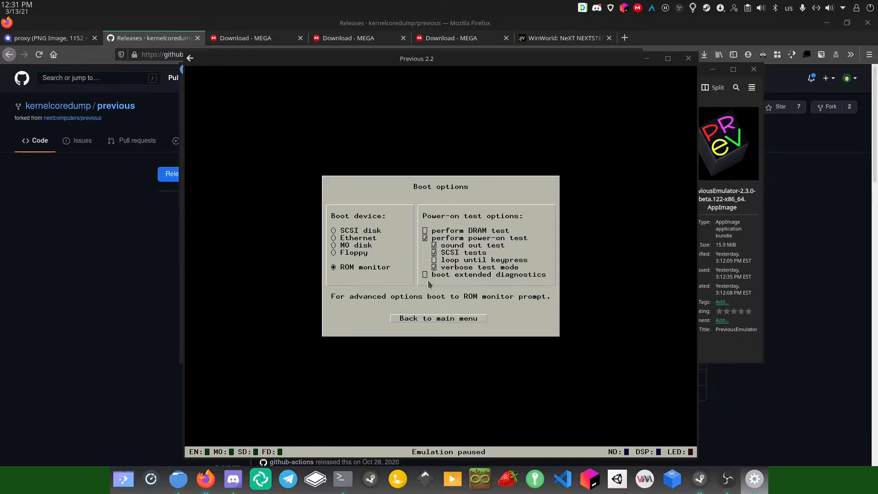
Set SCSI Disk 0 to Harddisk and browse the home folder with hidden files shown
{"action": "left_click", "coordinate": [435, 318]}
{"action": "left_click", "coordinate": [452, 241]}
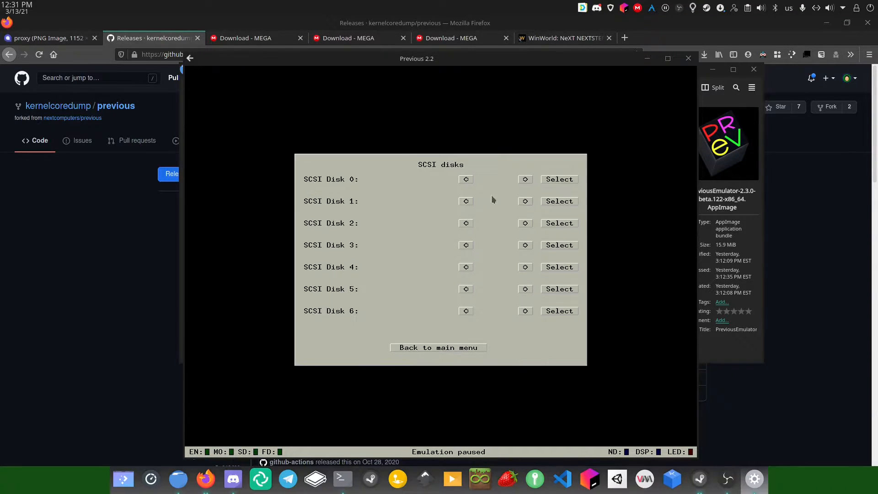
{"action": "left_click", "coordinate": [525, 180]}
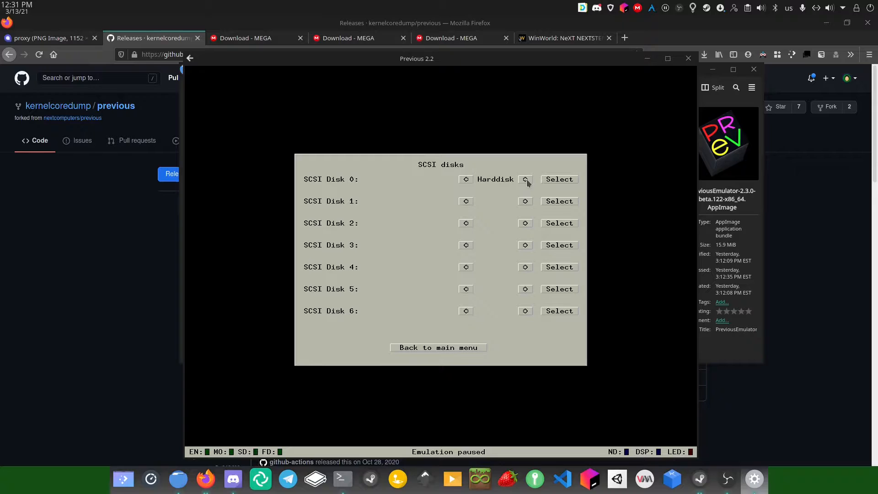
{"action": "left_click", "coordinate": [562, 180]}
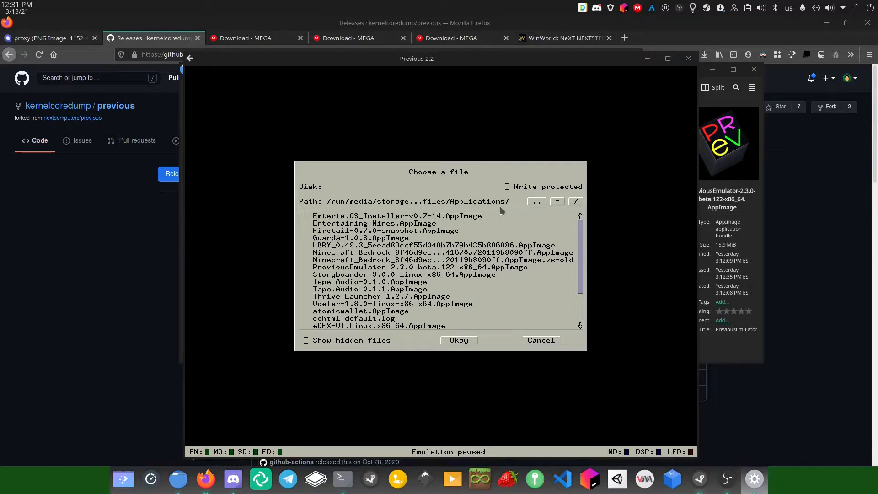
{"action": "left_click", "coordinate": [557, 201]}
{"action": "scroll", "coordinate": [334, 271], "scroll_direction": "down", "scroll_amount": 10}
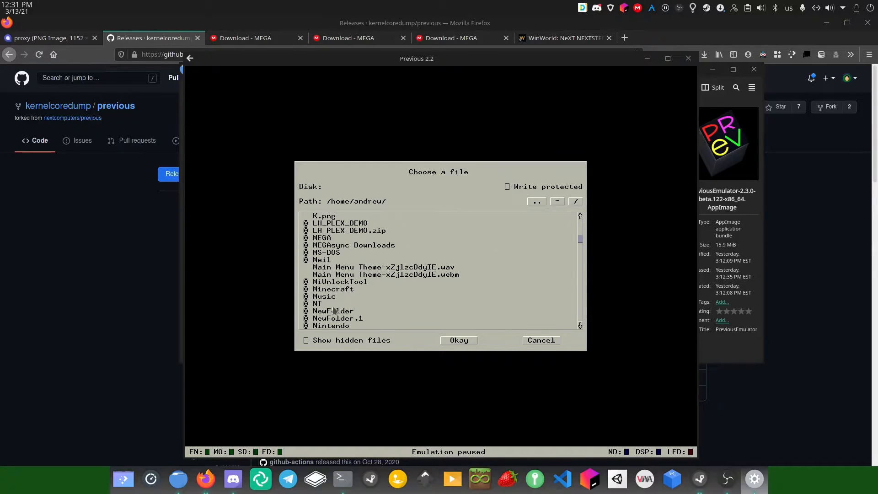
{"action": "left_click", "coordinate": [323, 343]}
Attach hdd_1G.img from .previous to Disk 0 and switch Disk 1's type toward Floppy
{"action": "scroll", "coordinate": [356, 271], "scroll_direction": "down", "scroll_amount": 10}
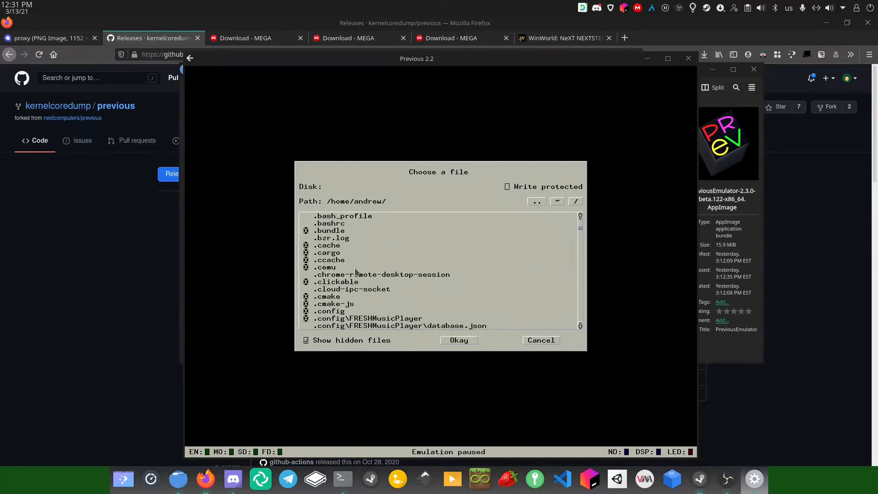
{"action": "scroll", "coordinate": [356, 271], "scroll_direction": "down", "scroll_amount": 12}
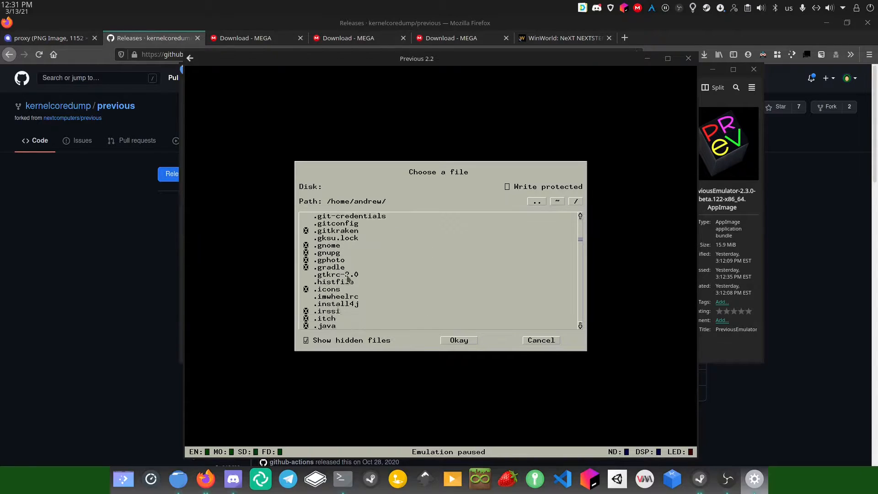
{"action": "scroll", "coordinate": [348, 278], "scroll_direction": "down", "scroll_amount": 12}
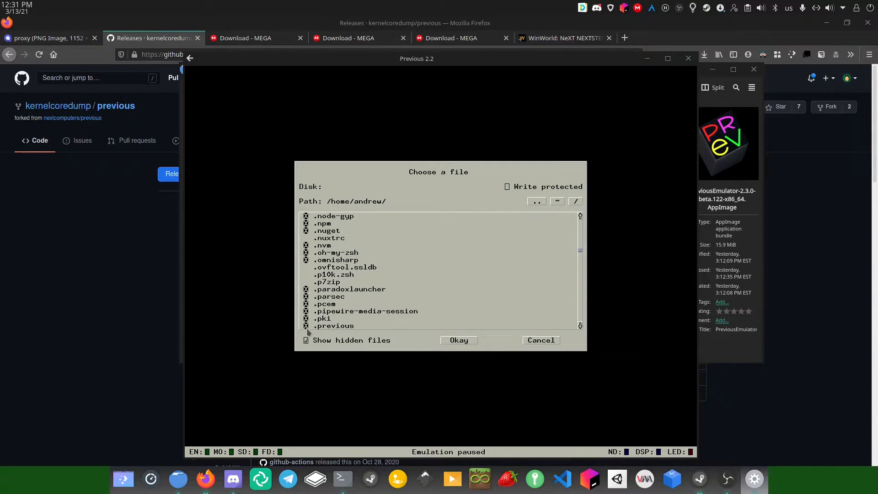
{"action": "left_click", "coordinate": [306, 327]}
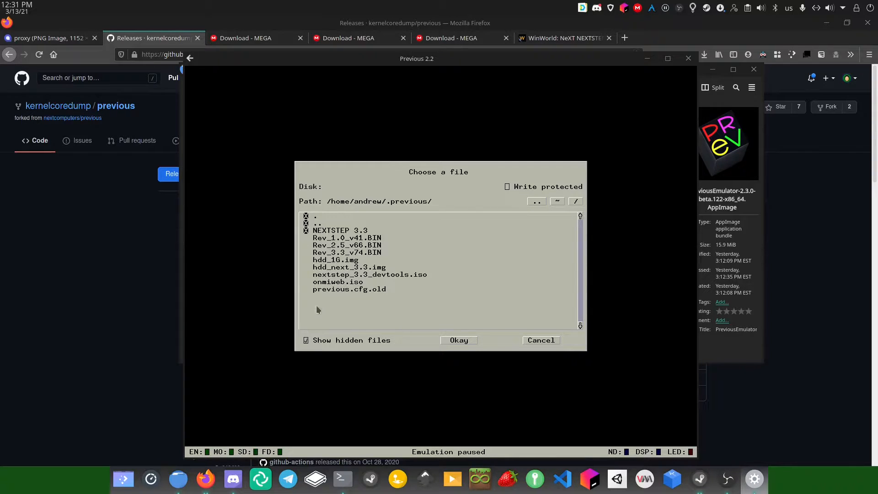
{"action": "left_click", "coordinate": [340, 261]}
{"action": "left_click", "coordinate": [456, 342]}
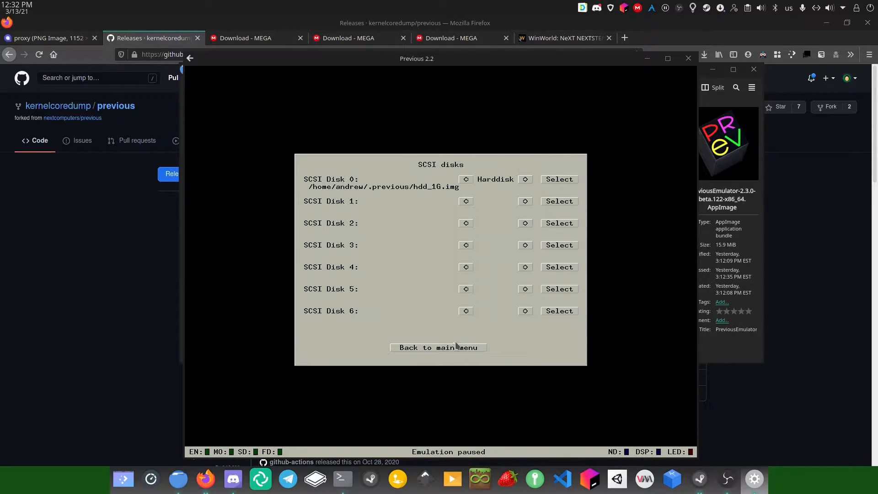
{"action": "left_click", "coordinate": [525, 204]}
{"action": "left_click", "coordinate": [525, 203]}
Make SCSI Disk 1 a floppy holding 3.3_Moto_Boot_Disk.img from ~/.previous/NEXTSTEP 3.3
{"action": "left_click", "coordinate": [525, 202]}
{"action": "left_click", "coordinate": [566, 204]}
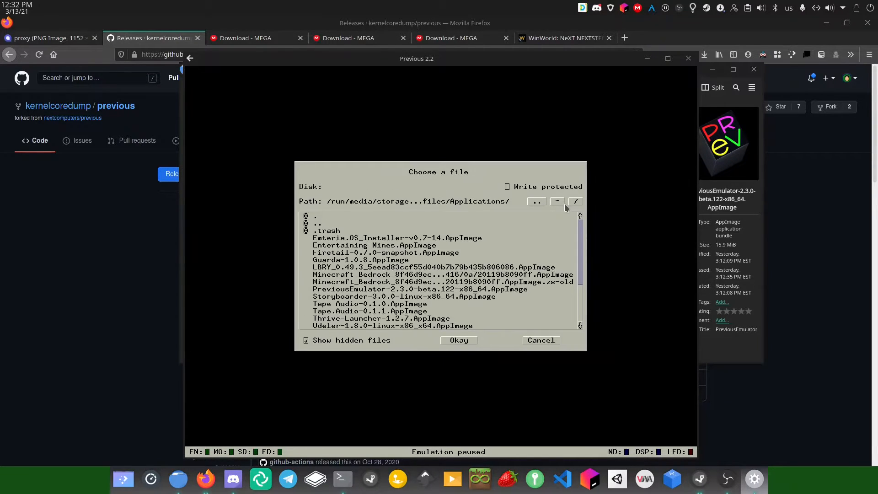
{"action": "left_click", "coordinate": [557, 201]}
{"action": "scroll", "coordinate": [328, 284], "scroll_direction": "down", "scroll_amount": 5}
{"action": "scroll", "coordinate": [328, 285], "scroll_direction": "down", "scroll_amount": 12}
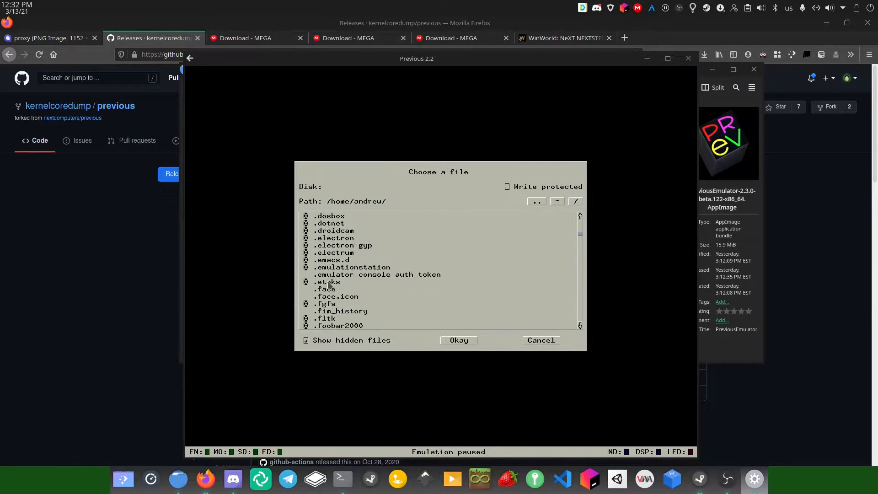
{"action": "scroll", "coordinate": [328, 285], "scroll_direction": "down", "scroll_amount": 10}
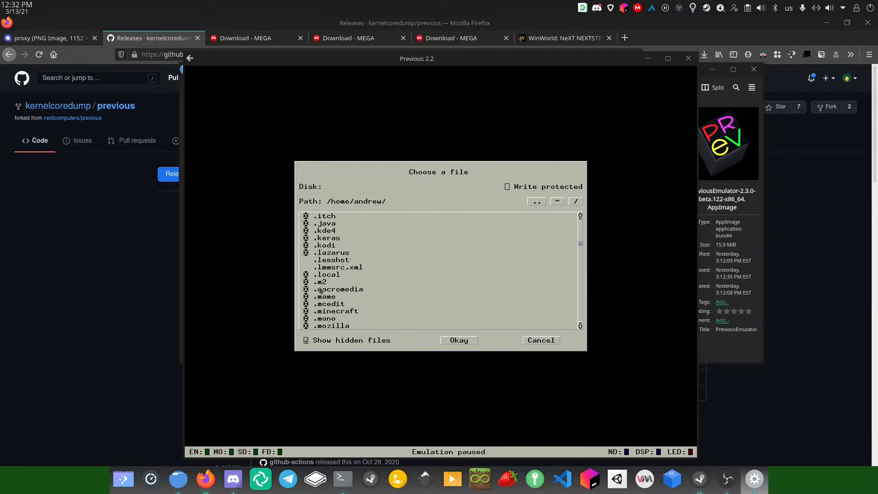
{"action": "scroll", "coordinate": [318, 292], "scroll_direction": "down", "scroll_amount": 13}
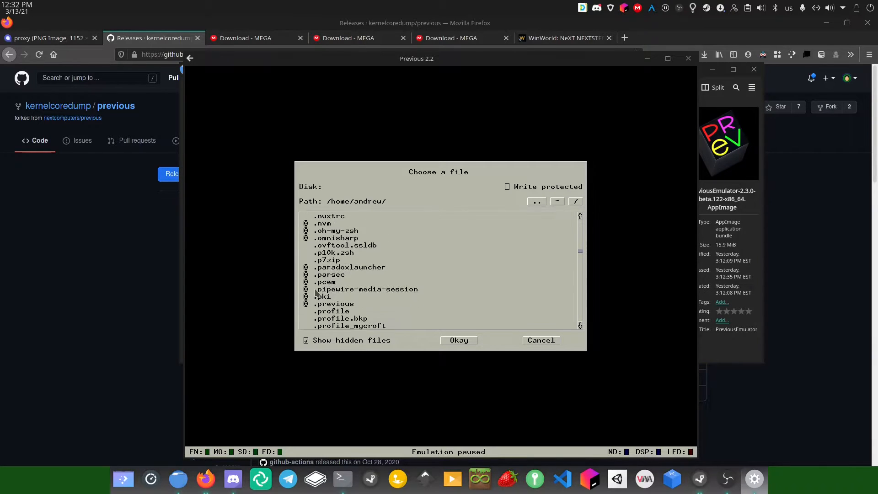
{"action": "left_click", "coordinate": [305, 306]}
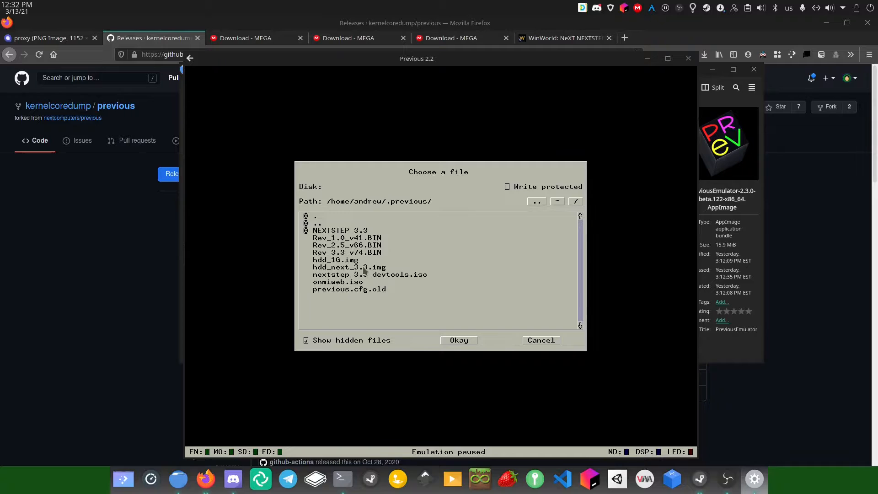
{"action": "left_click", "coordinate": [332, 231]}
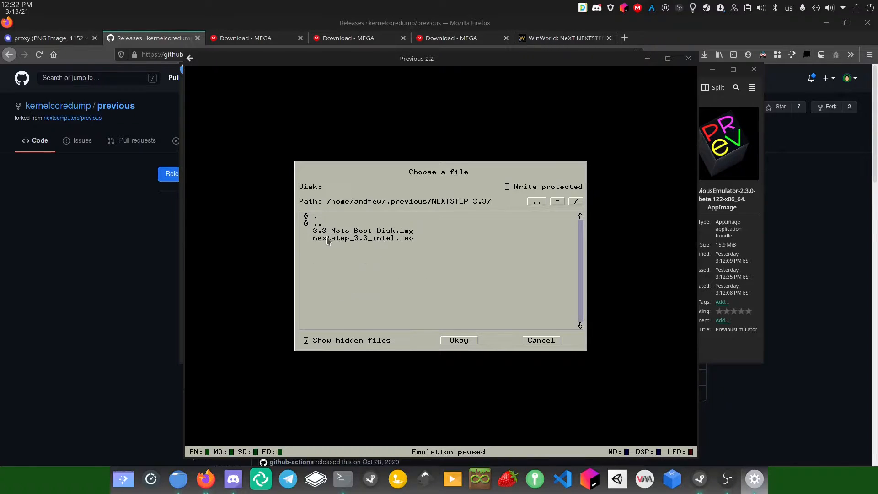
{"action": "left_click", "coordinate": [339, 230]}
{"action": "left_click", "coordinate": [459, 340]}
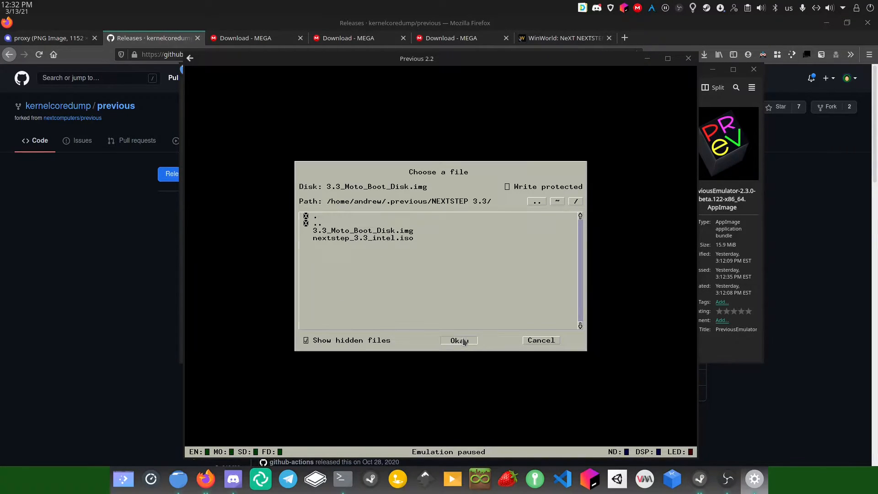
Make SCSI Disk 2 a CD-ROM with nextstep_3.3_intel.iso from ~/.previous/NEXTSTEP 3.3
{"action": "left_click", "coordinate": [527, 225]}
{"action": "left_click", "coordinate": [527, 225]}
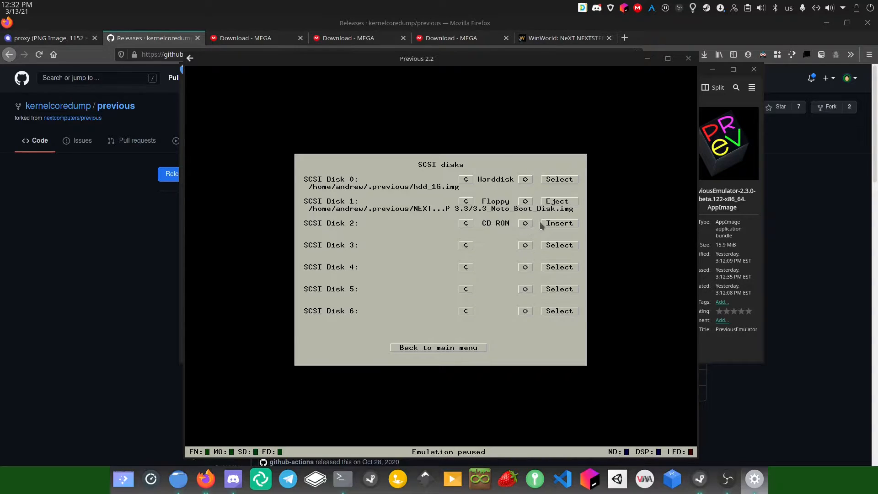
{"action": "left_click", "coordinate": [543, 224]}
{"action": "left_click", "coordinate": [557, 201]}
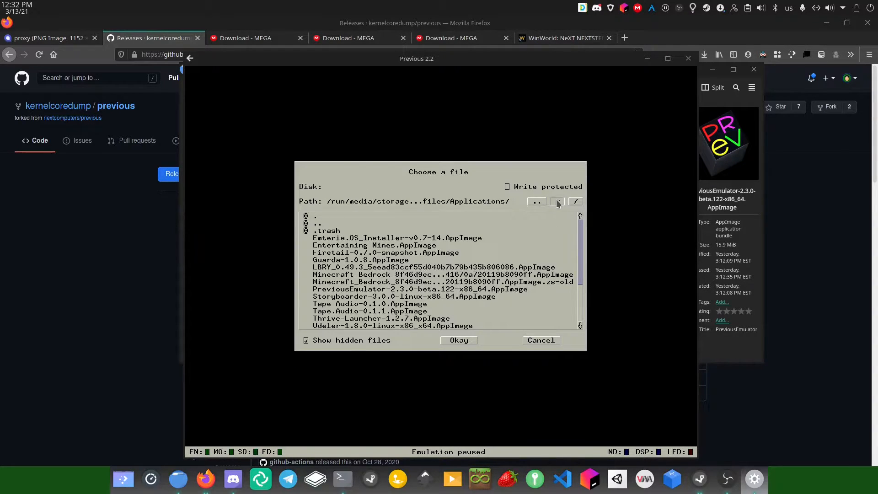
{"action": "scroll", "coordinate": [310, 270], "scroll_direction": "down", "scroll_amount": 10}
{"action": "scroll", "coordinate": [309, 270], "scroll_direction": "down", "scroll_amount": 12}
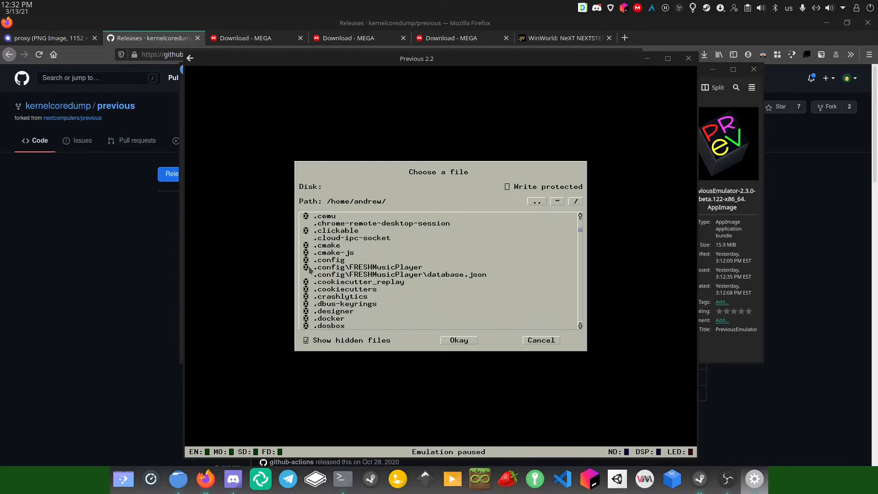
{"action": "scroll", "coordinate": [310, 270], "scroll_direction": "down", "scroll_amount": 12}
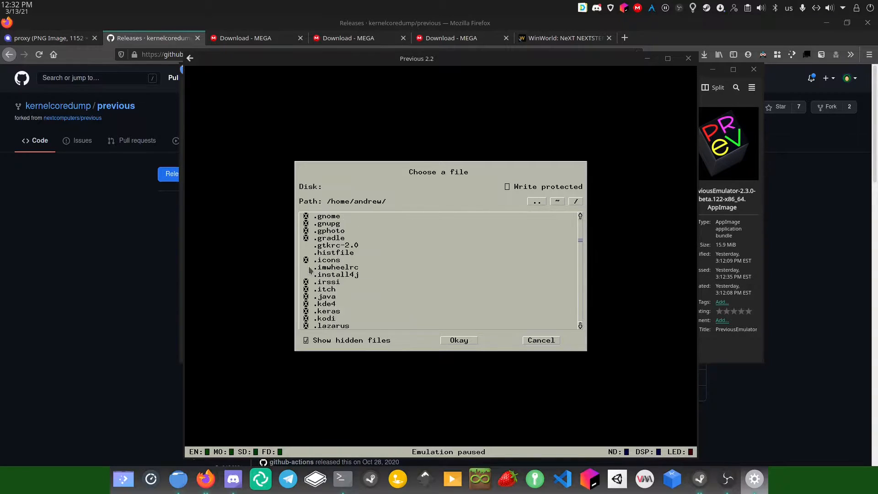
{"action": "scroll", "coordinate": [310, 270], "scroll_direction": "down", "scroll_amount": 5}
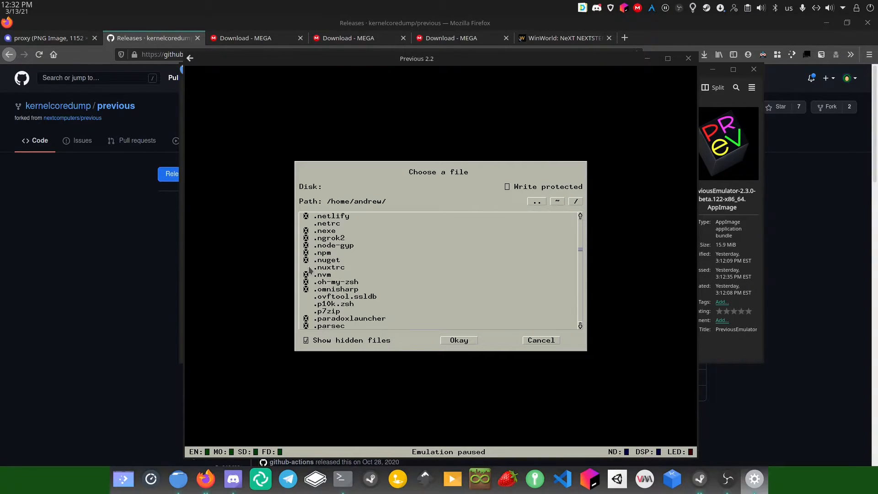
{"action": "scroll", "coordinate": [306, 313], "scroll_direction": "down", "scroll_amount": 1}
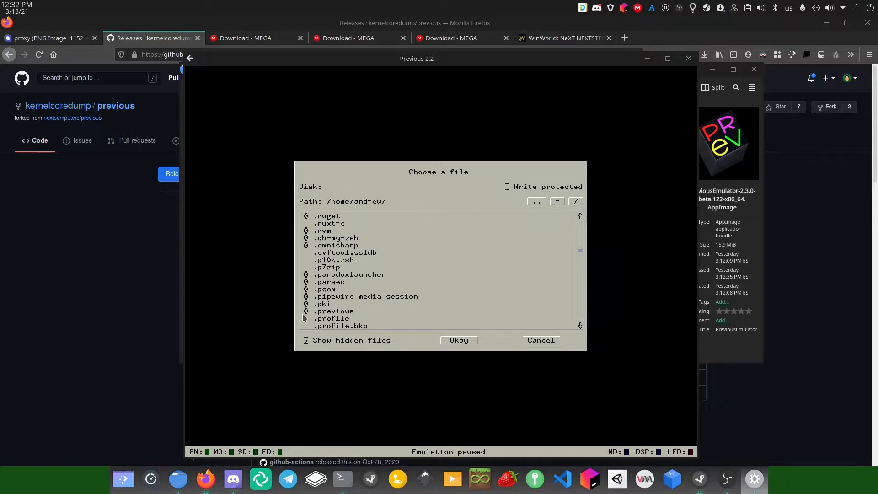
{"action": "left_click", "coordinate": [308, 312]}
{"action": "left_click", "coordinate": [339, 230]}
{"action": "left_click", "coordinate": [341, 238]}
{"action": "left_click", "coordinate": [462, 341]}
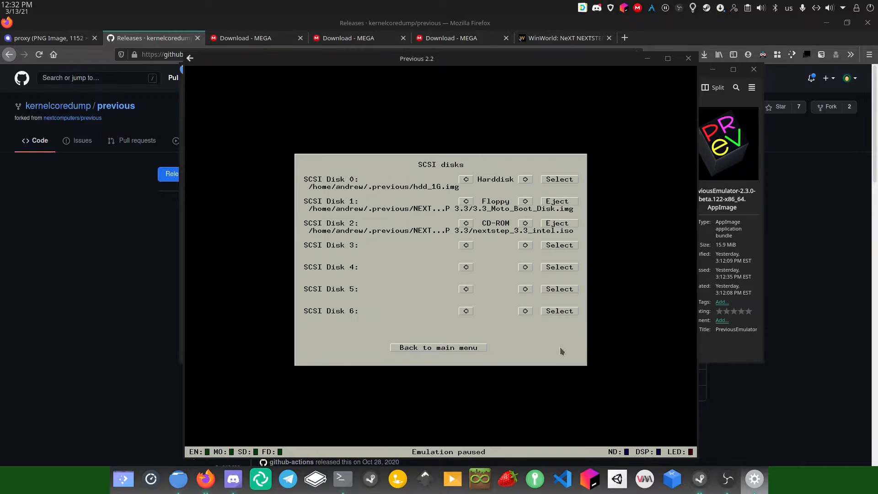
Save the configuration as previous.cfg and apply the settings
{"action": "left_click", "coordinate": [462, 348]}
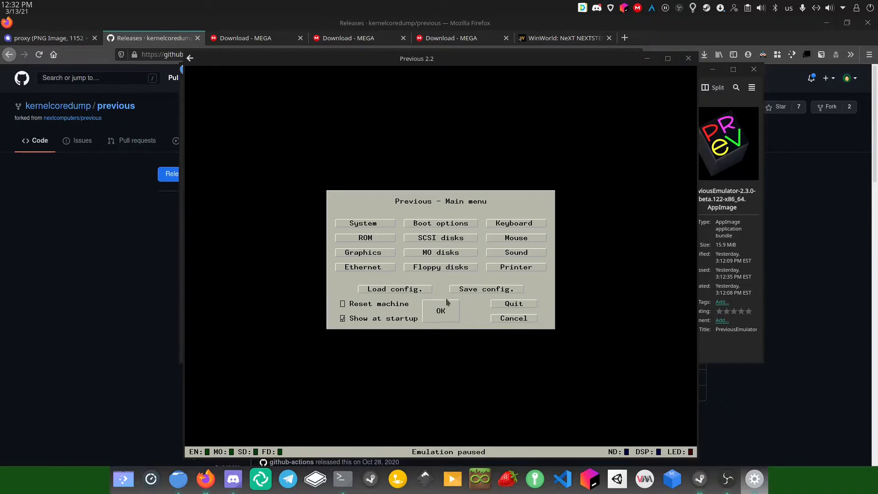
{"action": "left_click", "coordinate": [470, 291]}
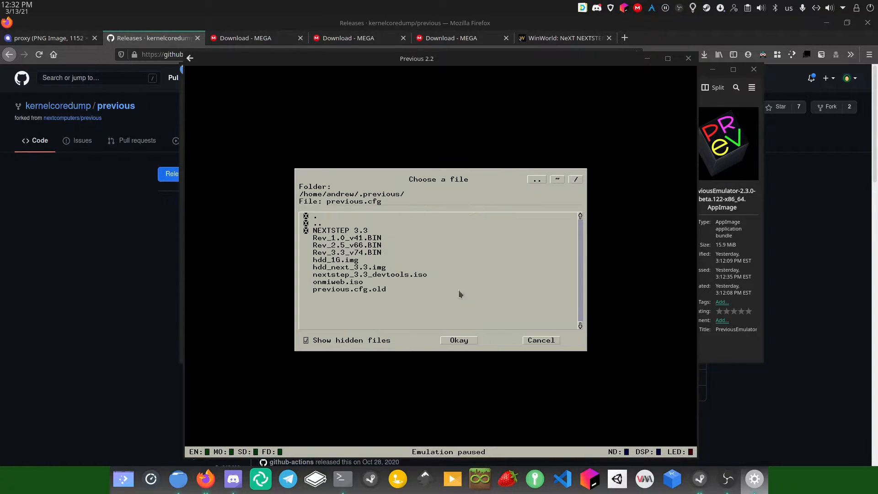
{"action": "left_click", "coordinate": [459, 344]}
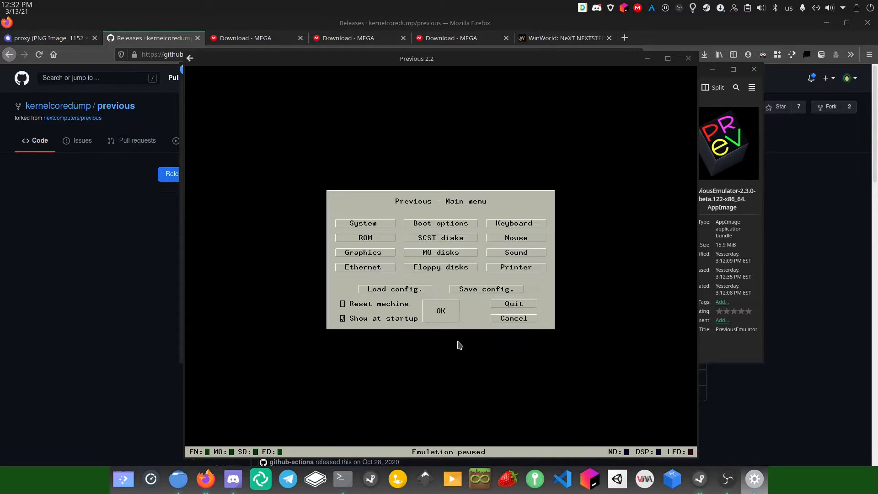
{"action": "left_click", "coordinate": [449, 316]}
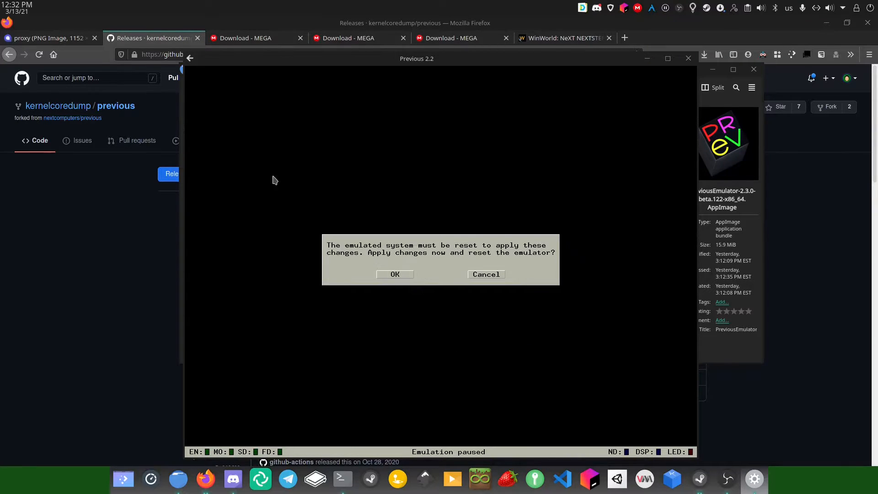
Reset the emulator and boot from the floppy with bsd(1,0,0) at the NeXT> prompt
{"action": "left_click", "coordinate": [395, 274]}
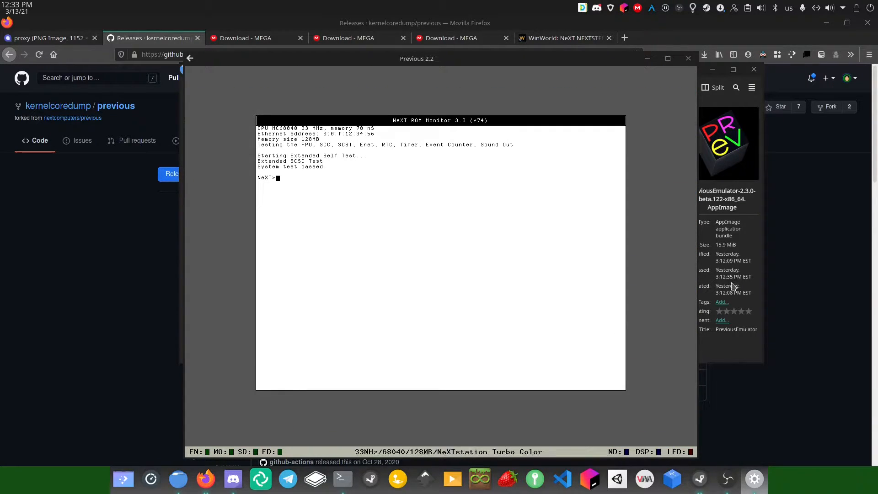
{"action": "key", "text": "ctrl+alt+m"}
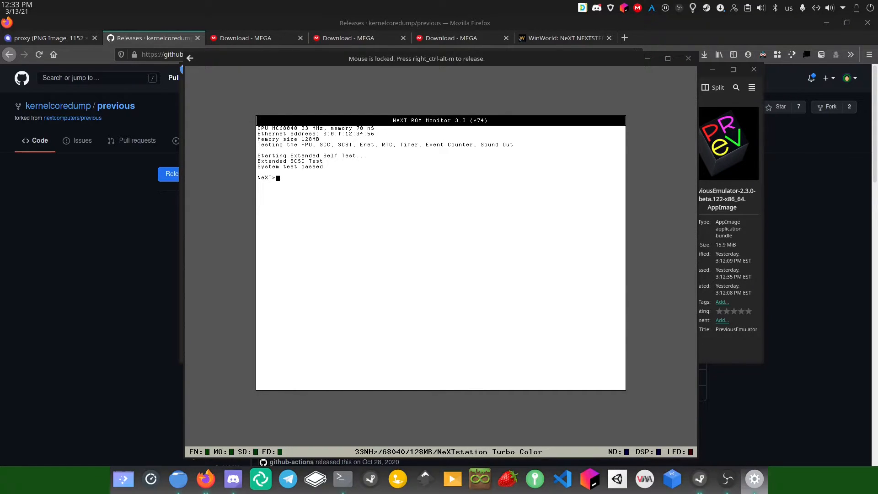
{"action": "type", "text": "bsd(1,0,0)"}
{"action": "key", "text": "Return"}
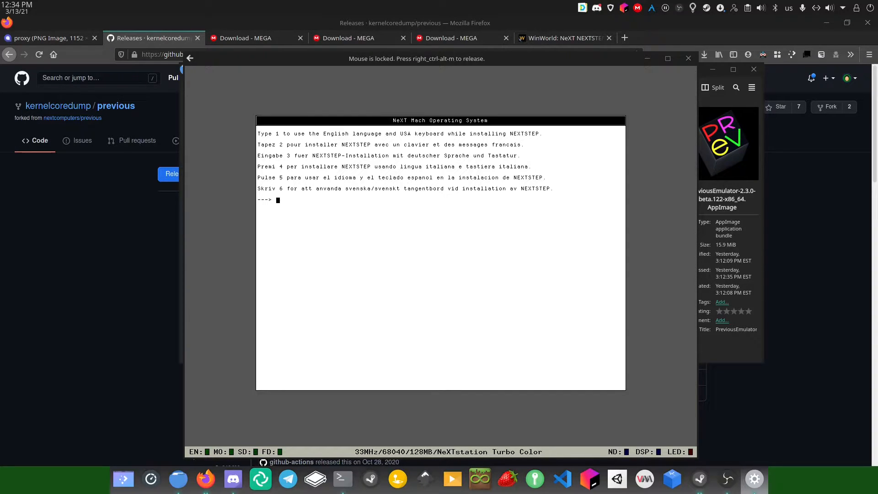
Choose option 1 three times: English, install on the 1024 MB SCSI disk, start installing
{"action": "type", "text": "1"}
{"action": "key", "text": "Return"}
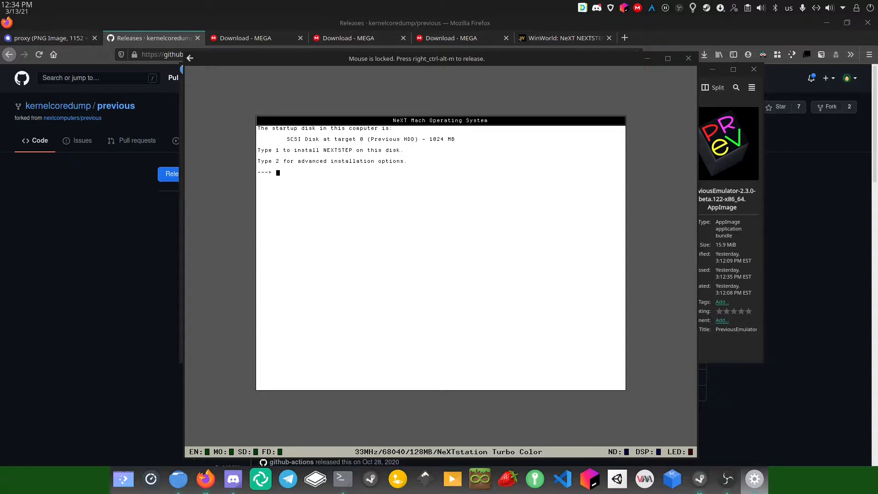
{"action": "type", "text": "1"}
{"action": "key", "text": "Return"}
{"action": "type", "text": "1"}
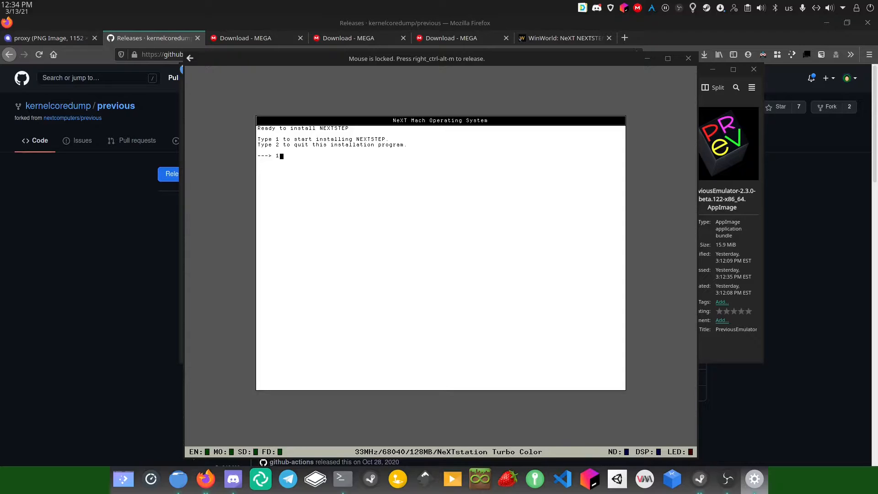
{"action": "key", "text": "Return"}
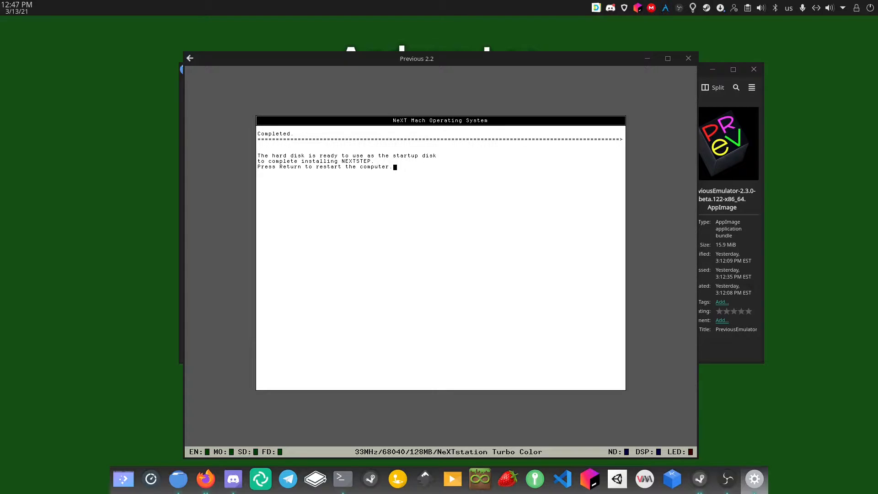
Restart from the hard disk, pressing c to skip the hostname and NetInfo waits
{"action": "key", "text": "Return"}
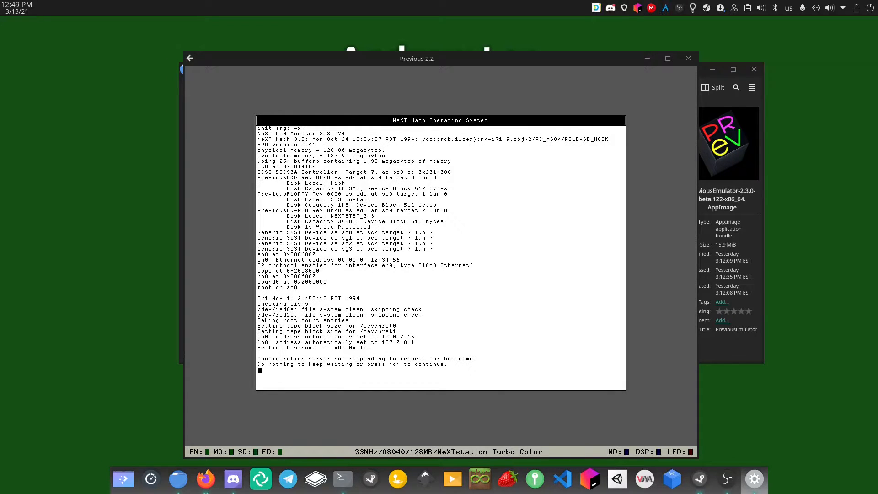
{"action": "key", "text": "ctrl+alt+m"}
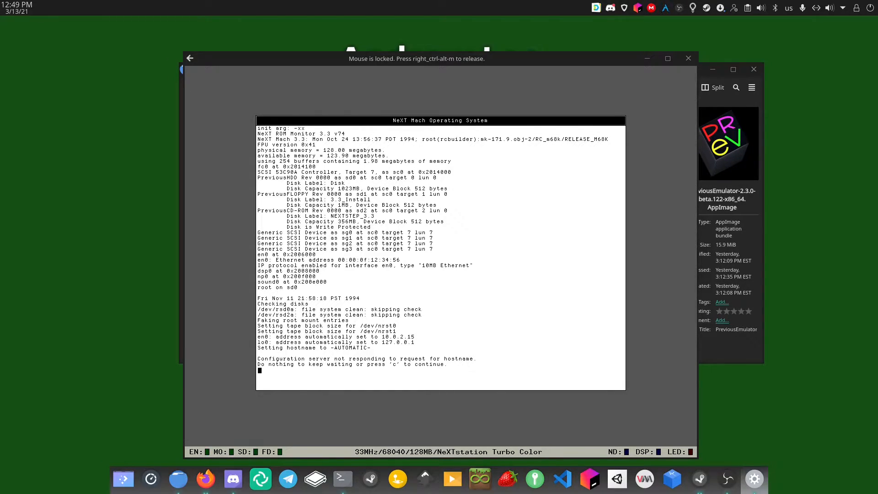
{"action": "key", "text": "c"}
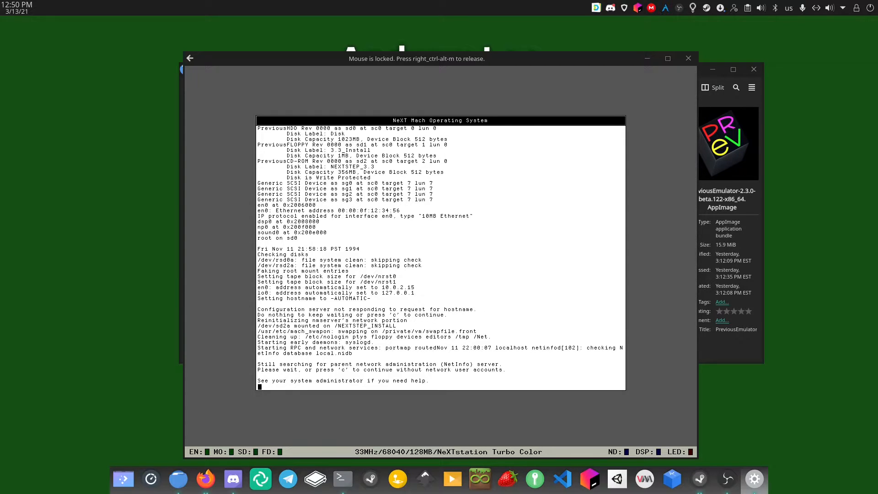
{"action": "key", "text": "c"}
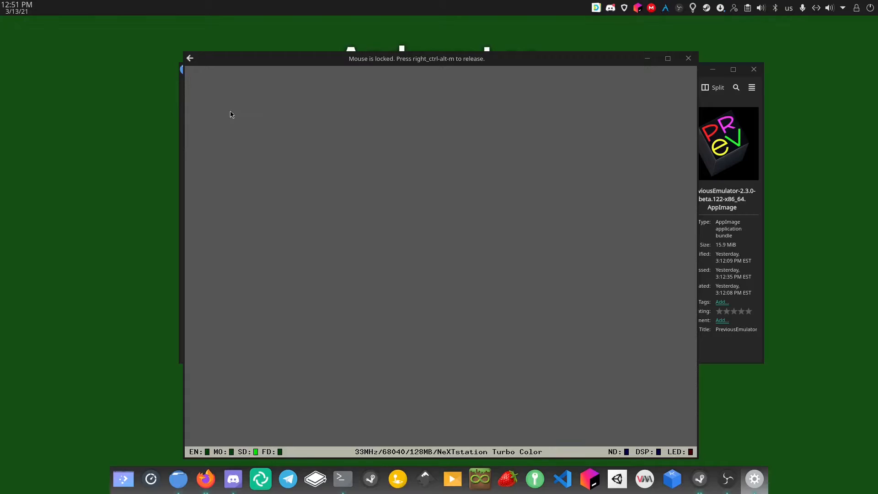
{"action": "key", "text": "ctrl+alt+m"}
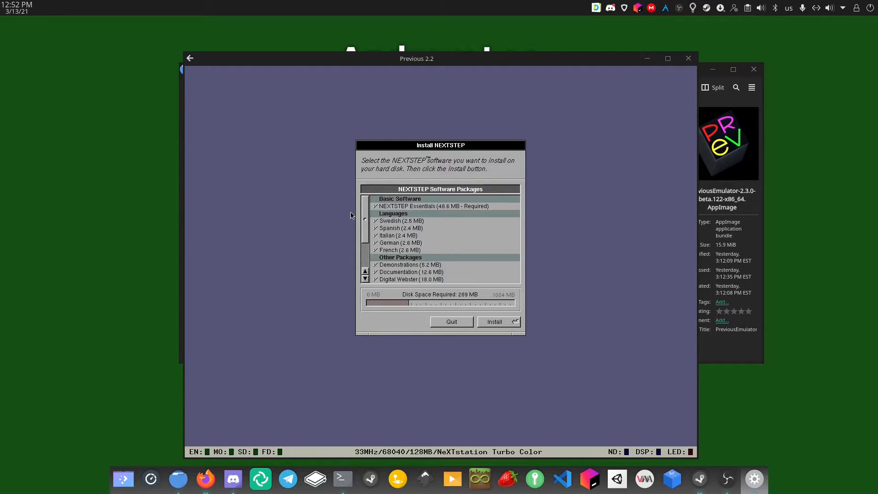
Install every checked package (289 MB) and restart after the success alert
{"action": "left_click_drag", "start_coordinate": [365, 223], "coordinate": [344, 327]}
{"action": "left_click_drag", "start_coordinate": [351, 271], "coordinate": [354, 182]}
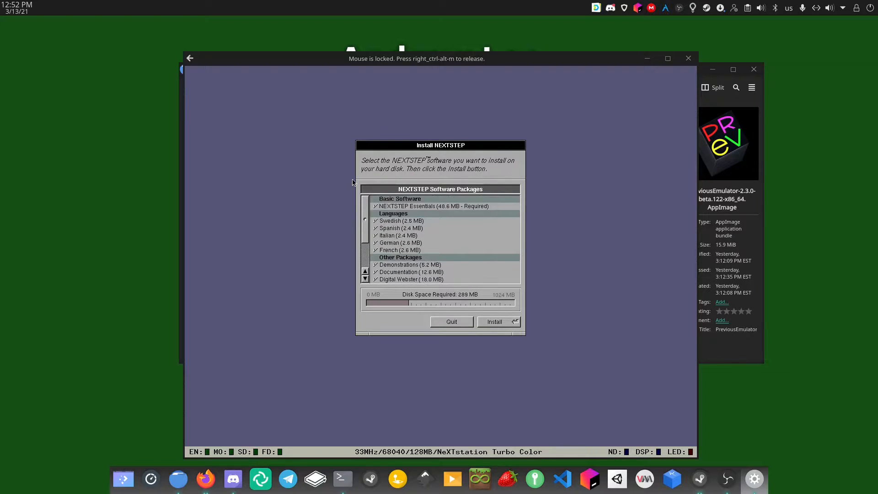
{"action": "left_click", "coordinate": [498, 323]}
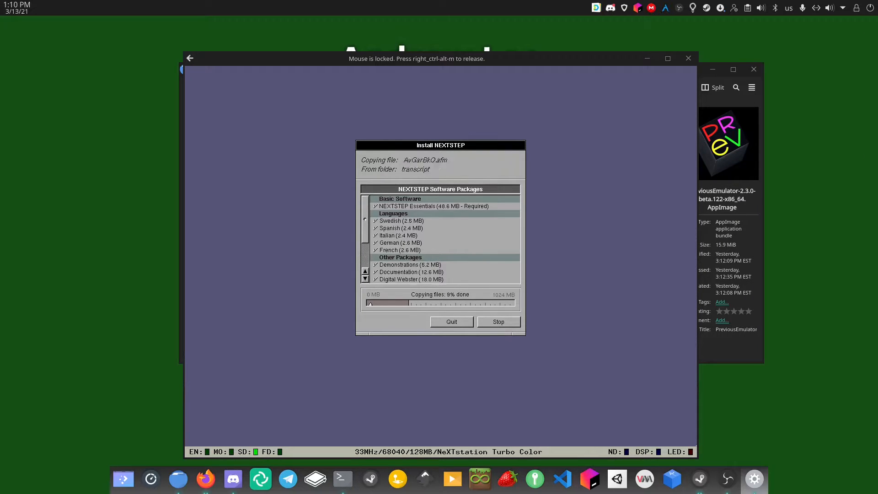
{"action": "key", "text": "ctrl+alt+m"}
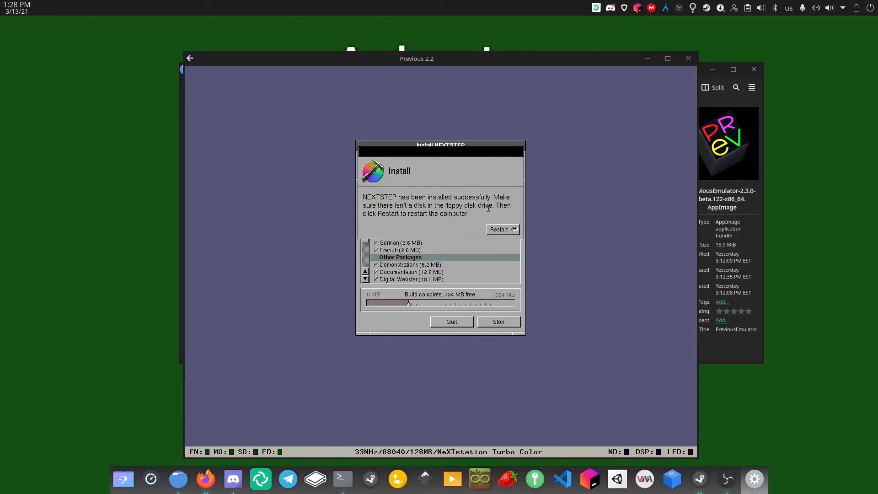
{"action": "left_click", "coordinate": [505, 228]}
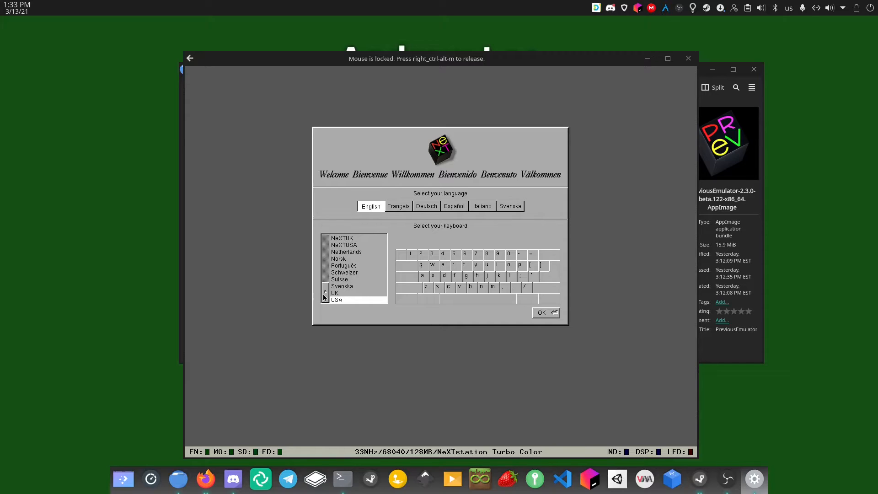
Accept English with the USA keyboard on the Welcome panel and confirm the alert
{"action": "left_click_drag", "start_coordinate": [323, 277], "coordinate": [349, 335]}
{"action": "left_click", "coordinate": [532, 312]}
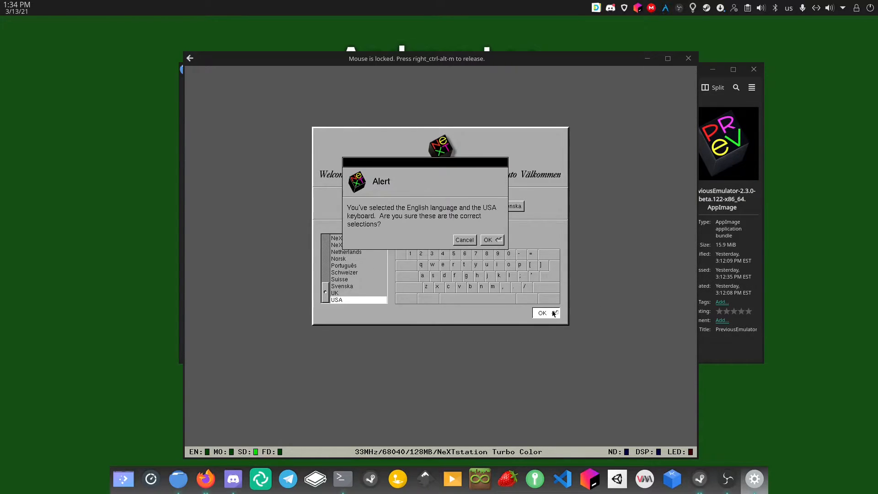
{"action": "left_click", "coordinate": [493, 243]}
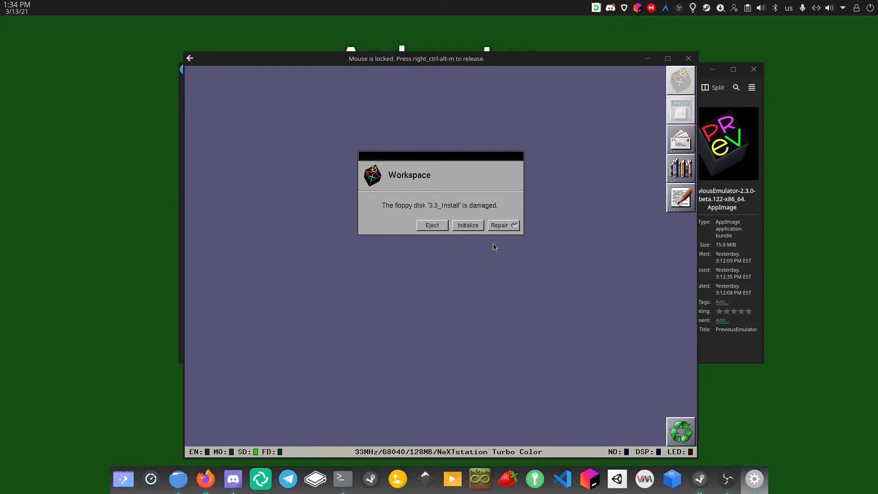
Eject the damaged 3.3_Install floppy and list the hard disk's root folders in the File Viewer
{"action": "left_click", "coordinate": [432, 226]}
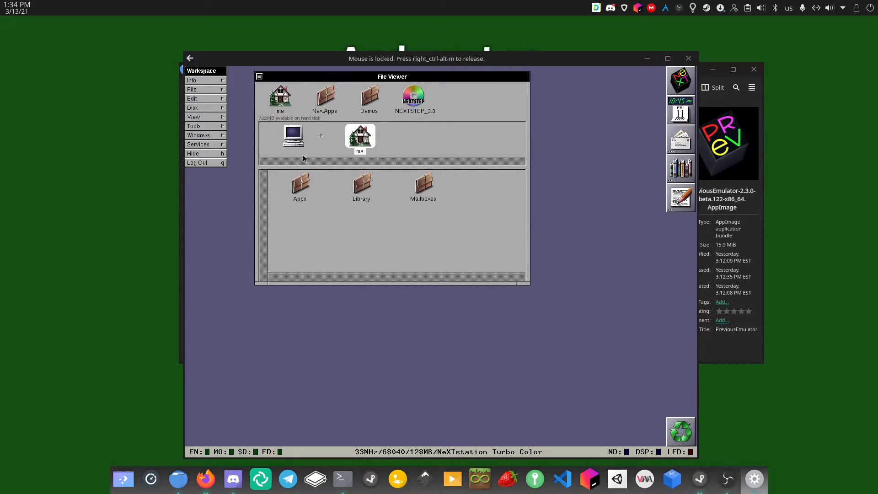
{"action": "left_click", "coordinate": [289, 139]}
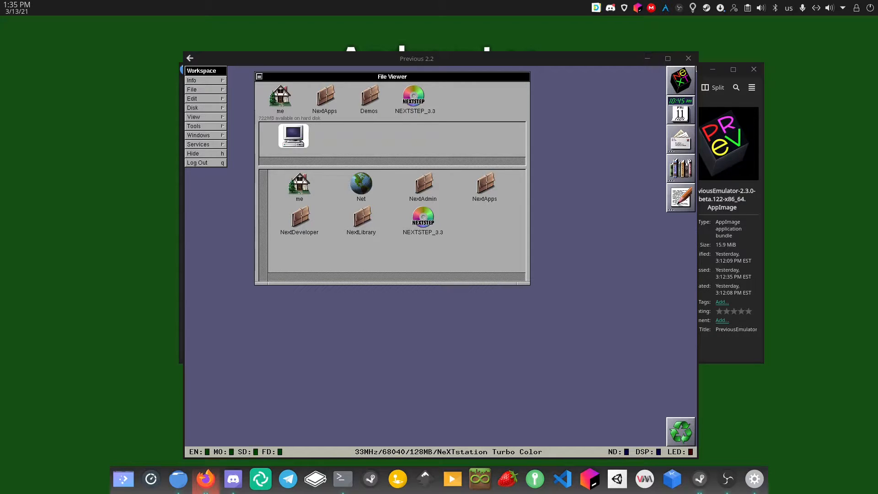
{"action": "left_click_drag", "start_coordinate": [383, 0], "coordinate": [431, 56]}
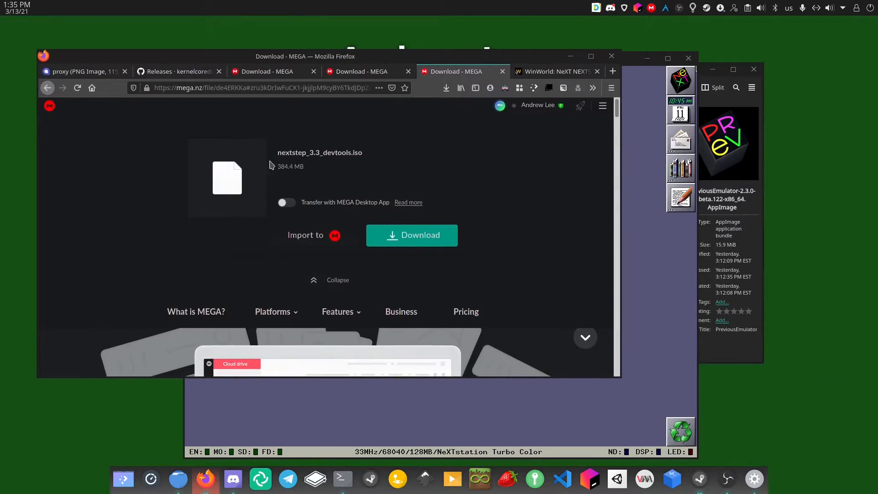
{"action": "left_click_drag", "start_coordinate": [319, 56], "coordinate": [384, 0]}
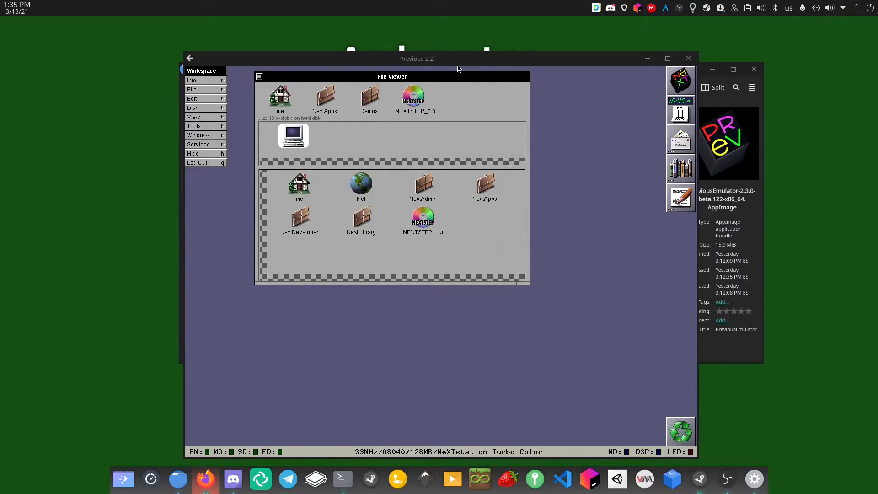
{"action": "left_click", "coordinate": [446, 59]}
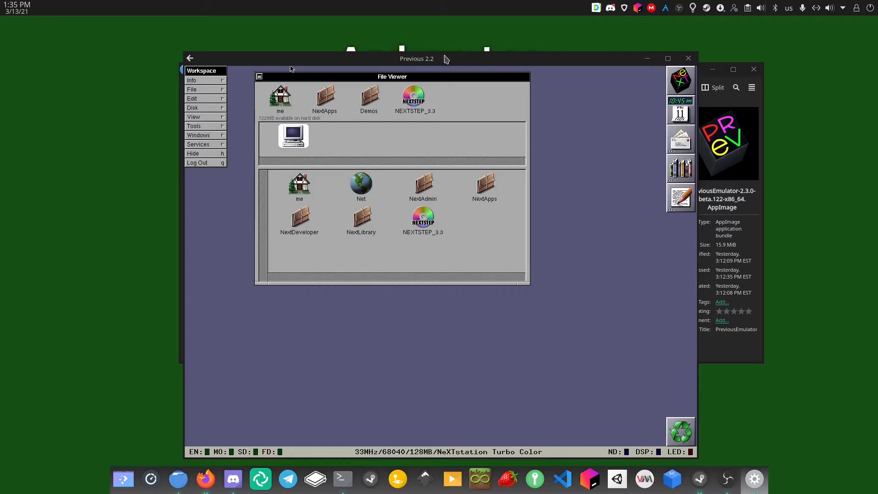
{"action": "key", "text": "F12"}
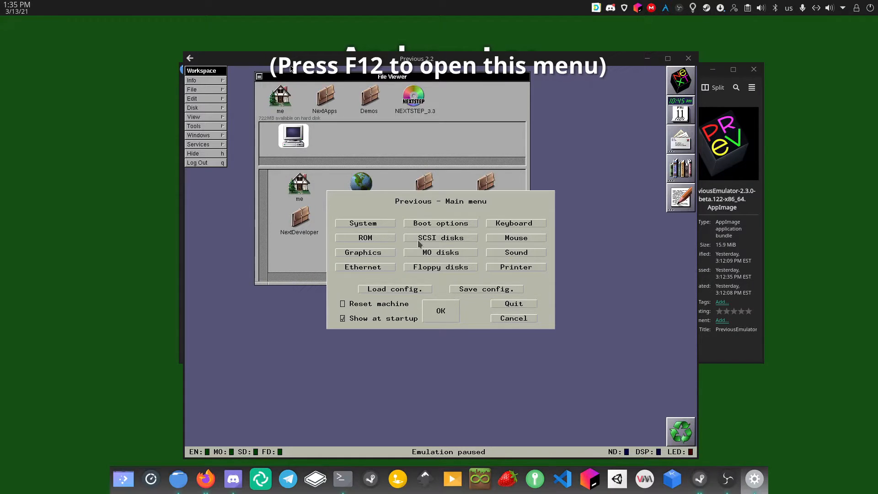
{"action": "left_click", "coordinate": [438, 239]}
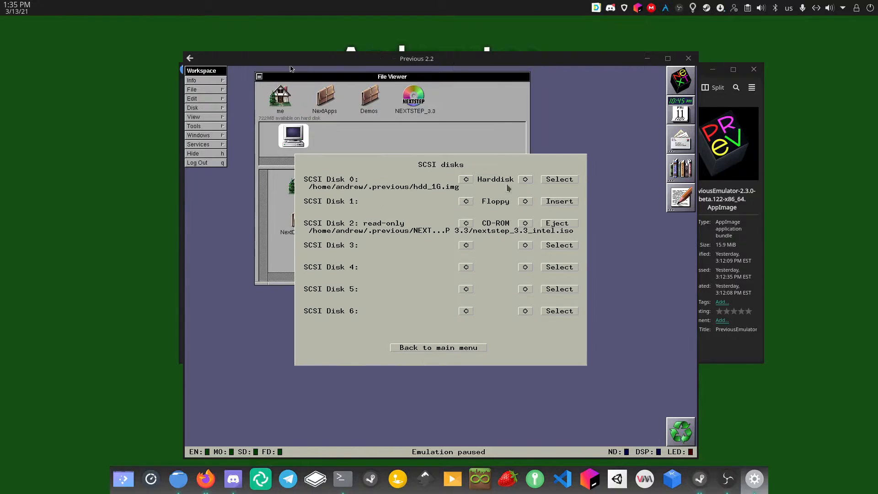
{"action": "left_click", "coordinate": [551, 228]}
{"action": "left_click", "coordinate": [485, 274]}
{"action": "left_click", "coordinate": [483, 346]}
{"action": "left_click", "coordinate": [446, 309]}
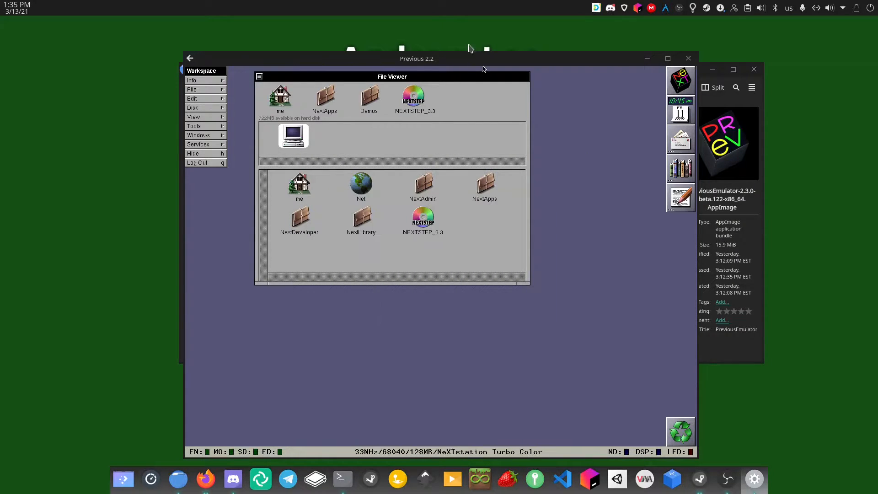
Eject the NEXTSTEP_3.3 CD from the desktop and from the emulator's CD-ROM drive
{"action": "left_click_drag", "start_coordinate": [405, 99], "coordinate": [675, 437]}
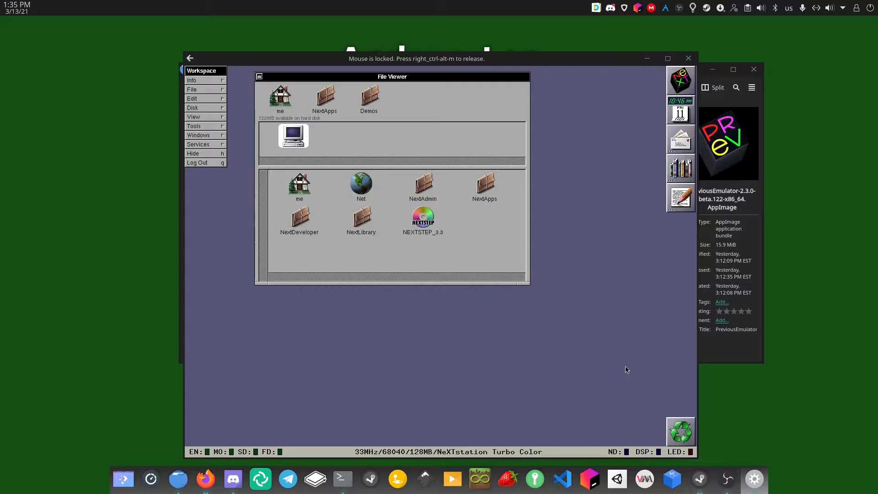
{"action": "key", "text": "ctrl+alt+m"}
{"action": "key", "text": "F12"}
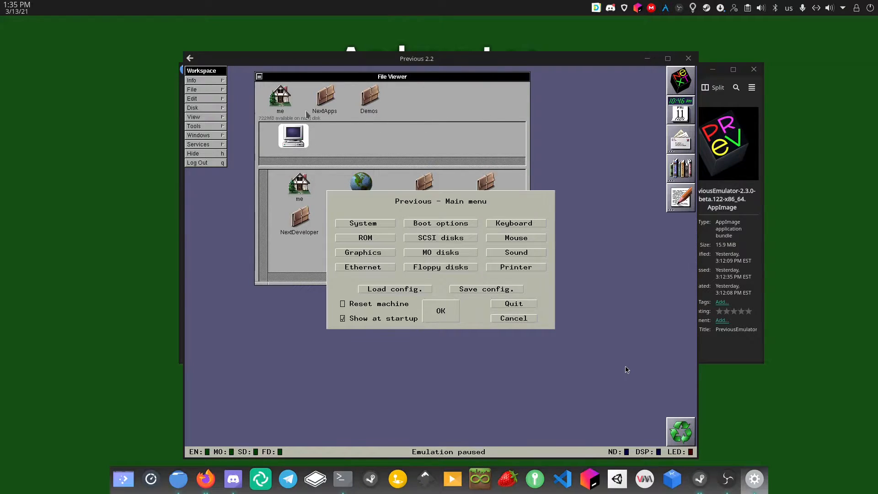
{"action": "left_click", "coordinate": [420, 240]}
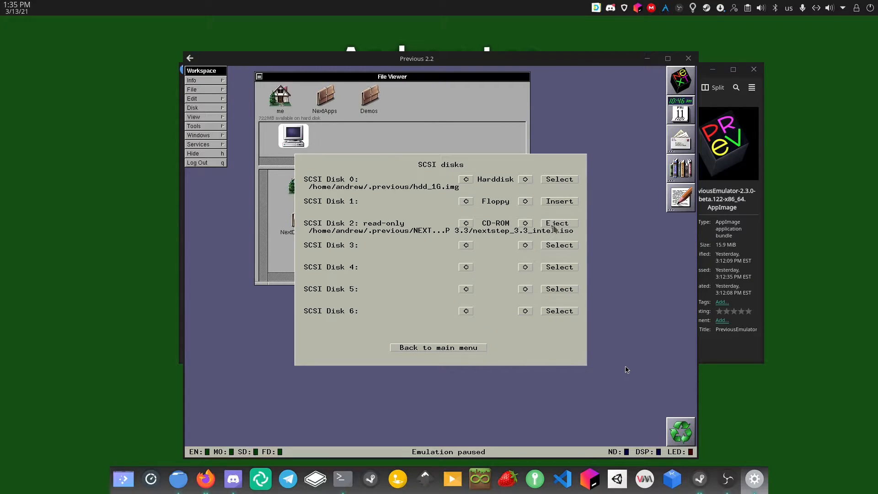
{"action": "left_click", "coordinate": [559, 224]}
{"action": "left_click", "coordinate": [393, 275]}
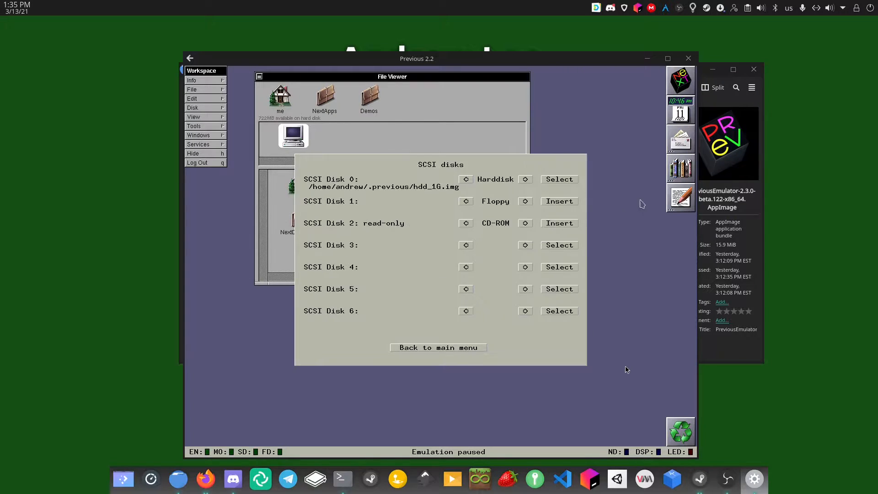
Load nextstep_3.3_devtools.iso from the .previous folder as the CD-ROM image and resume emulation
{"action": "left_click", "coordinate": [559, 225]}
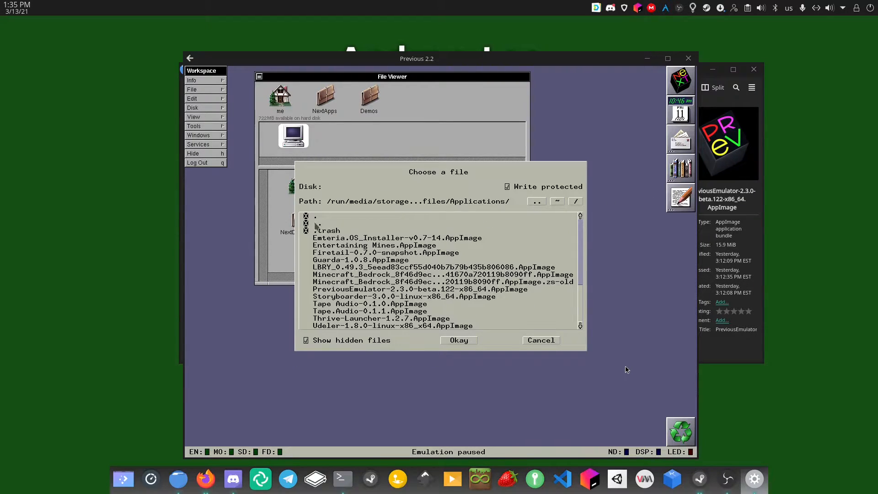
{"action": "double_click", "coordinate": [317, 223]}
{"action": "scroll", "coordinate": [329, 271], "scroll_direction": "down", "scroll_amount": 5}
{"action": "scroll", "coordinate": [329, 271], "scroll_direction": "down", "scroll_amount": 15}
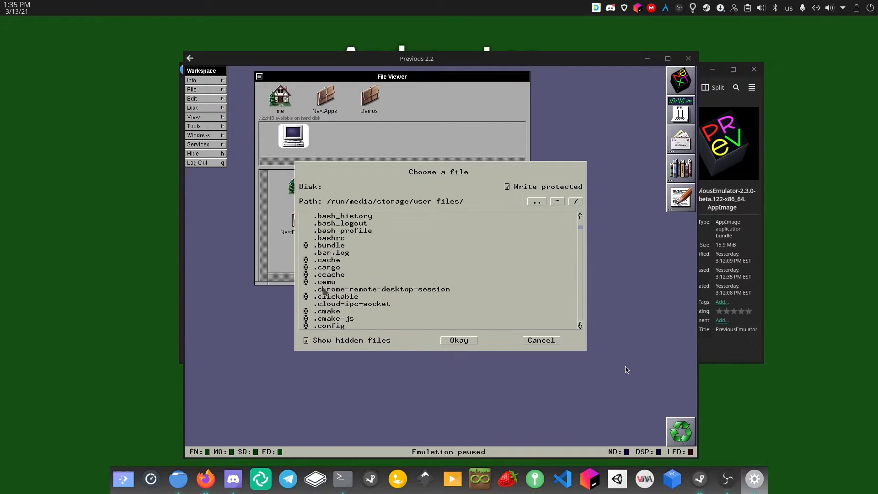
{"action": "scroll", "coordinate": [325, 291], "scroll_direction": "down", "scroll_amount": 15}
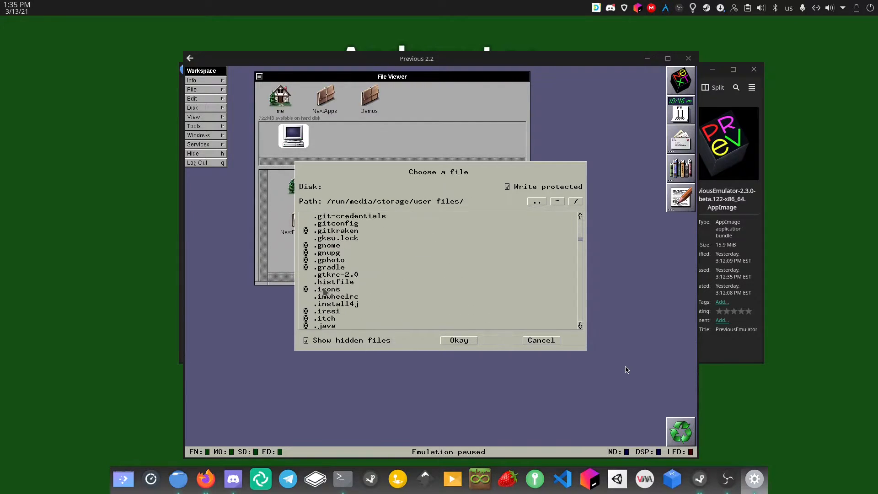
{"action": "scroll", "coordinate": [324, 291], "scroll_direction": "down", "scroll_amount": 5}
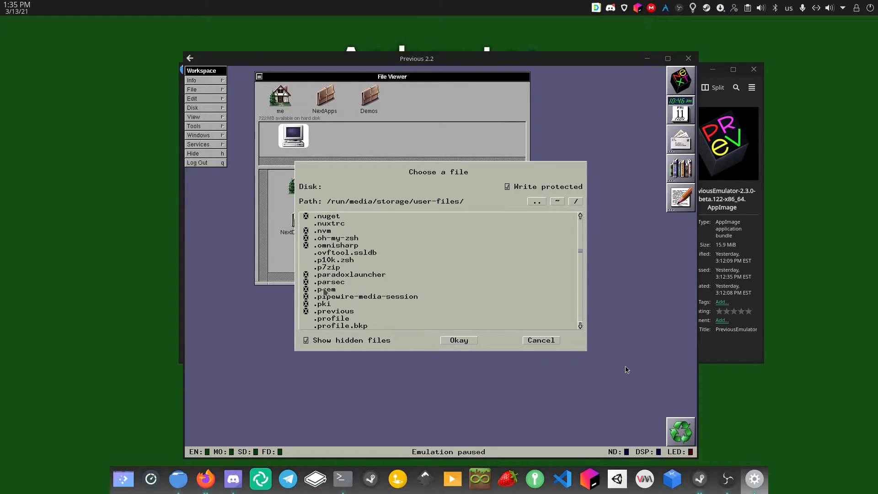
{"action": "double_click", "coordinate": [305, 268]}
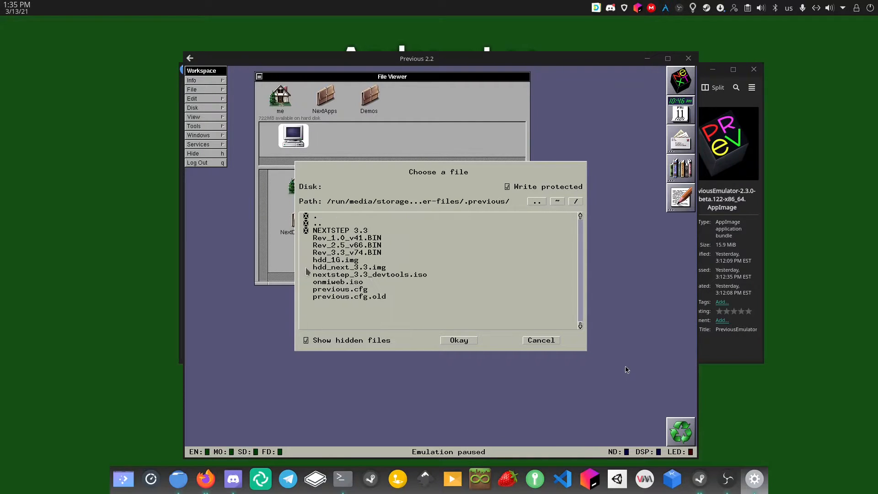
{"action": "left_click", "coordinate": [349, 275]}
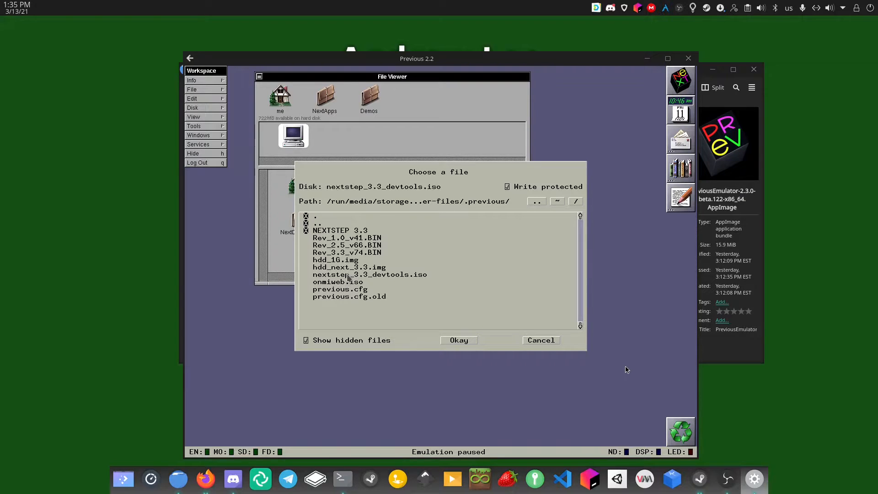
{"action": "left_click", "coordinate": [460, 340]}
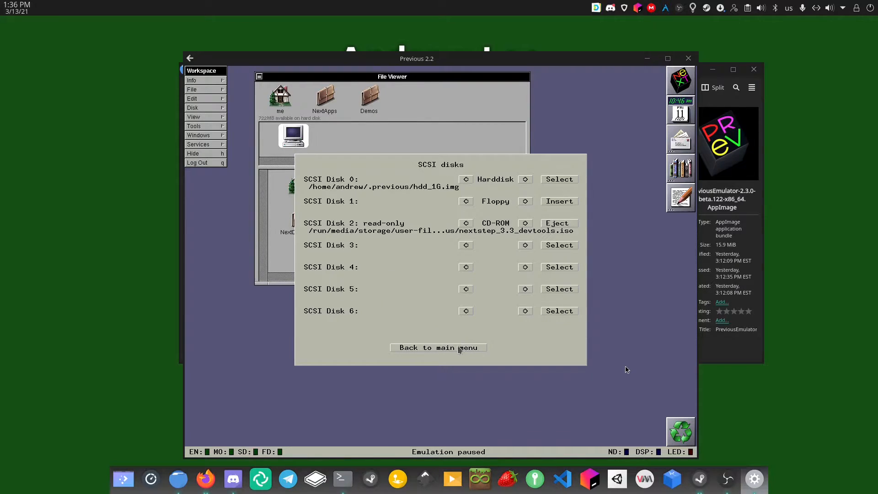
{"action": "left_click", "coordinate": [461, 348]}
{"action": "left_click", "coordinate": [445, 309]}
{"action": "left_click", "coordinate": [397, 99]}
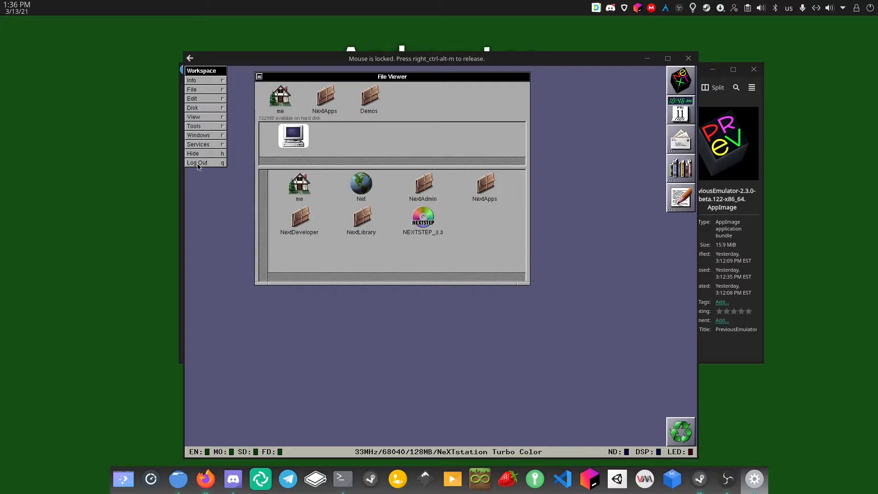
Save the emulator configuration to previous.cfg, then choose Log Out in NEXTSTEP
{"action": "key", "text": "F12"}
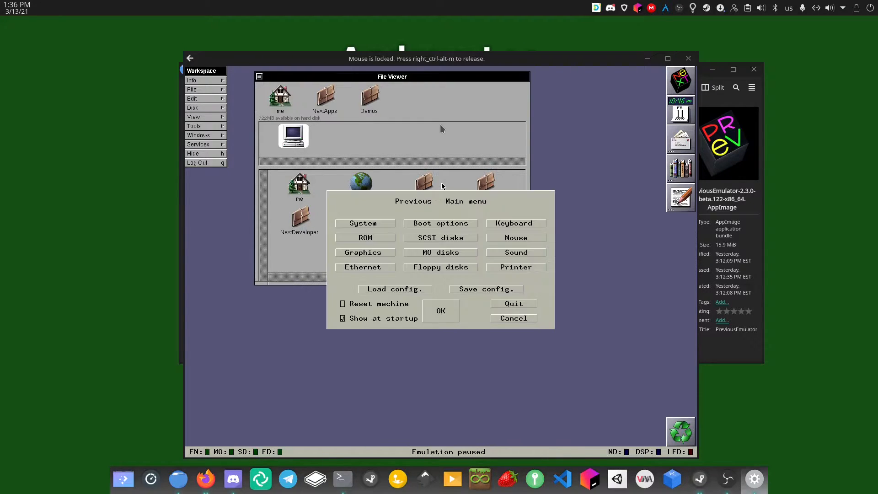
{"action": "left_click", "coordinate": [463, 288]}
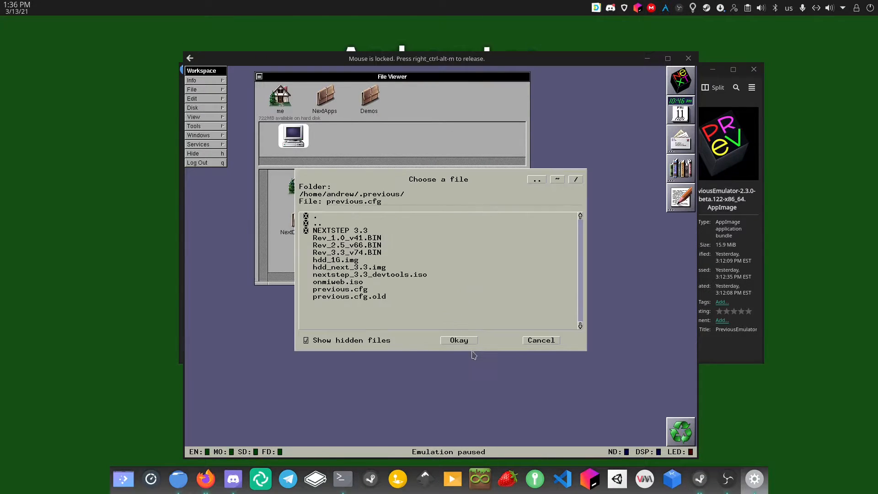
{"action": "left_click", "coordinate": [460, 341]}
{"action": "left_click", "coordinate": [440, 309]}
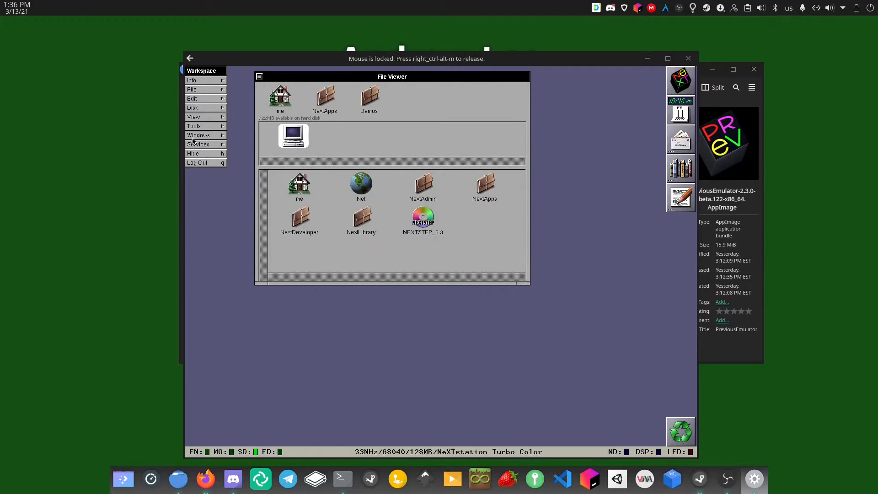
{"action": "left_click", "coordinate": [199, 162]}
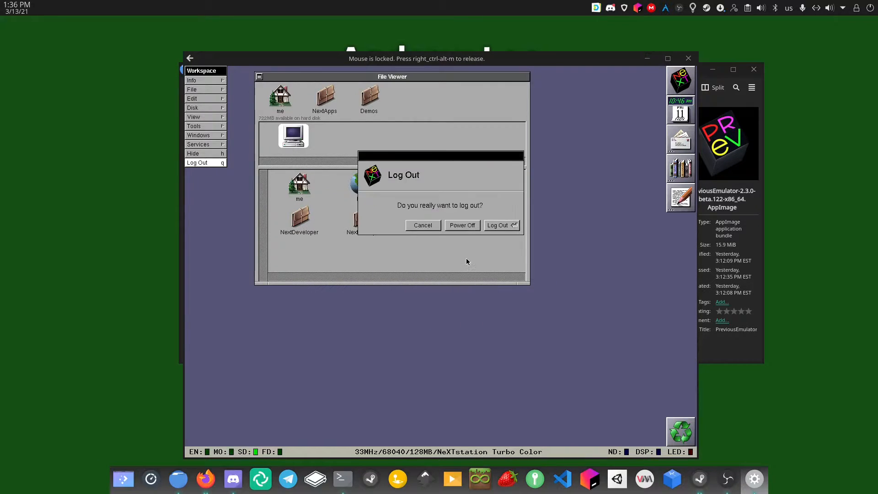
Confirm the NEXTSTEP log-out and run the PreviousEmulator-2.3.0-beta AppImage from Dolphin's Applications folder
{"action": "left_click", "coordinate": [465, 226]}
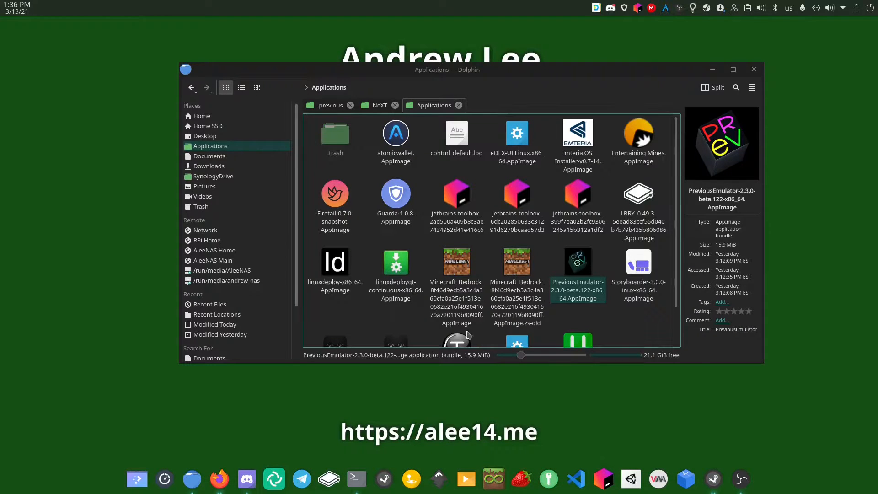
{"action": "left_click", "coordinate": [640, 339]}
{"action": "left_click", "coordinate": [591, 296]}
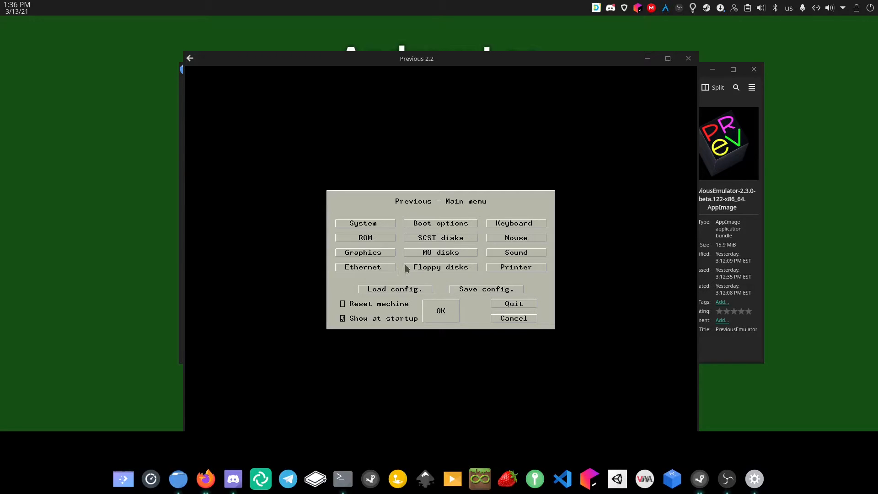
Review the attached SCSI disks and boot options, then resume to the NeXT> ROM monitor prompt
{"action": "left_click", "coordinate": [424, 238]}
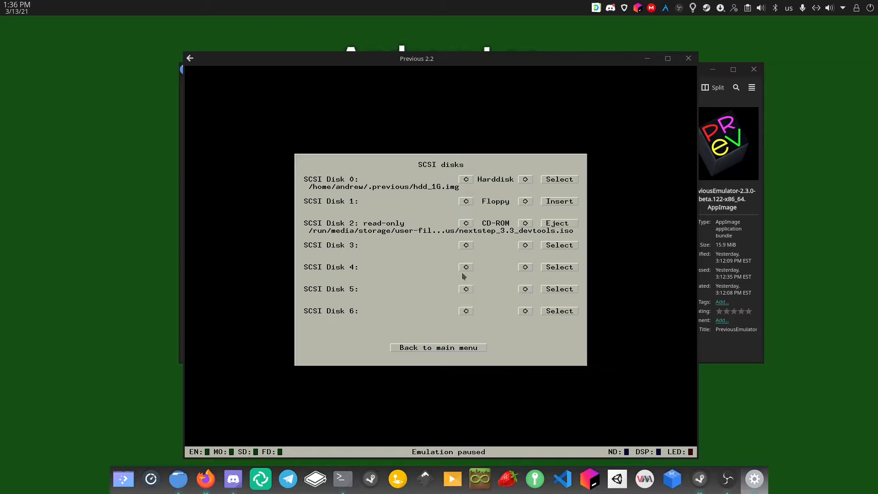
{"action": "left_click", "coordinate": [463, 350]}
{"action": "left_click", "coordinate": [436, 311]}
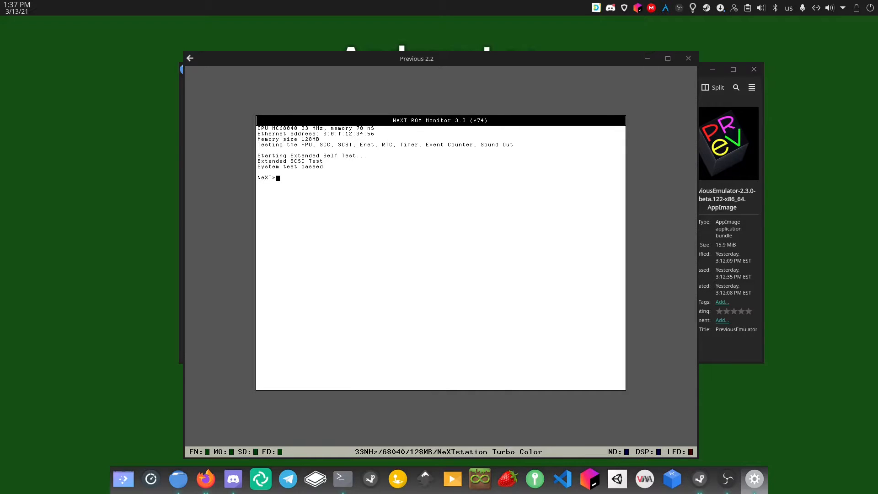
{"action": "key", "text": "F12"}
{"action": "left_click", "coordinate": [418, 223]}
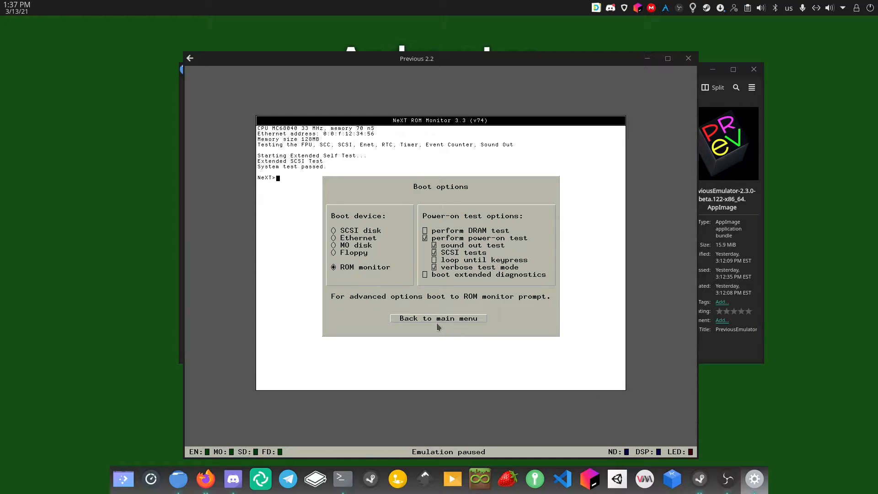
{"action": "left_click", "coordinate": [437, 319]}
{"action": "left_click", "coordinate": [447, 315]}
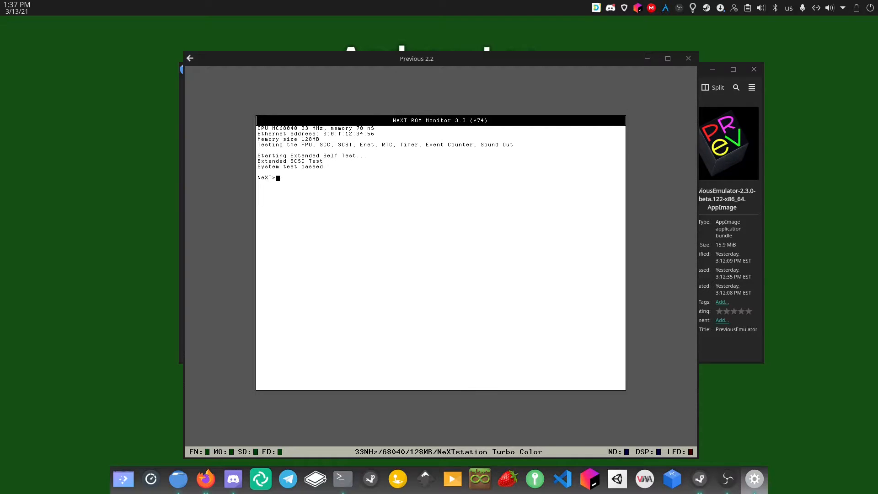
Enter bsd at the NeXT> prompt to boot from the hard disk into the Workspace
{"action": "type", "text": "d"}
{"action": "key", "text": "Return"}
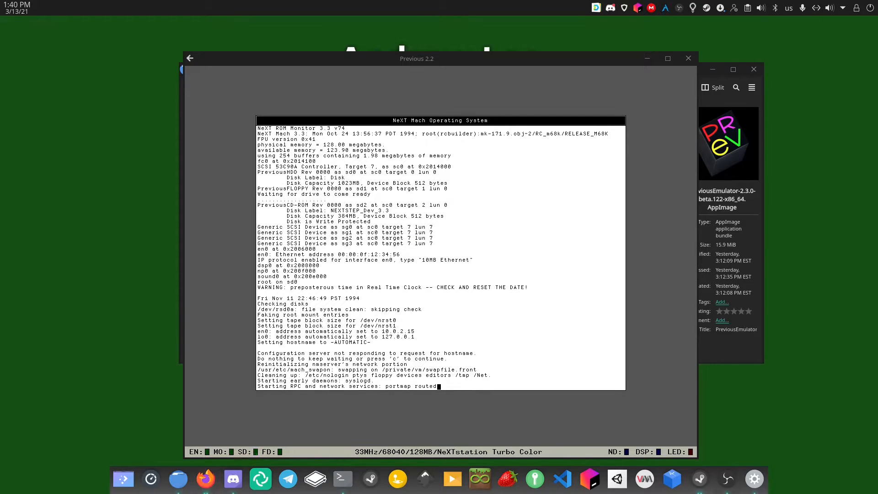
{"action": "left_click", "coordinate": [439, 210]}
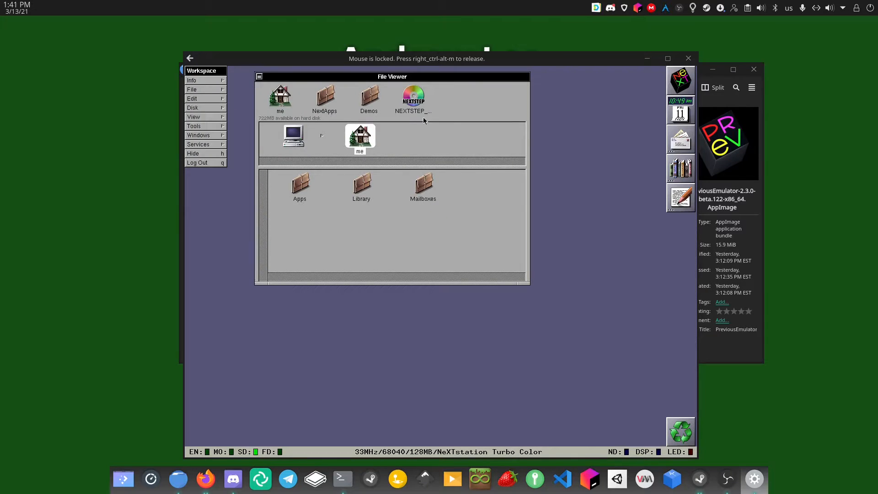
Browse the NEXTSTEP_Dev_3.3 disc and home folder, finishing on the NextApps application list
{"action": "left_click", "coordinate": [418, 102]}
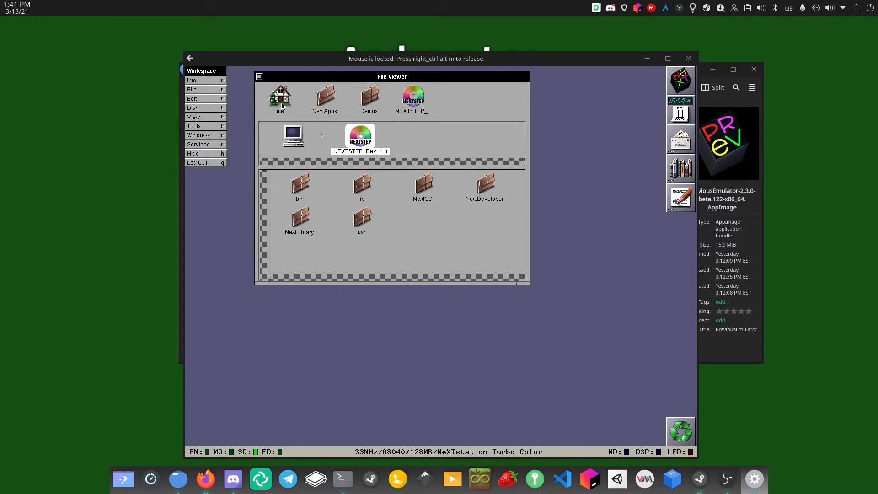
{"action": "left_click", "coordinate": [281, 105]}
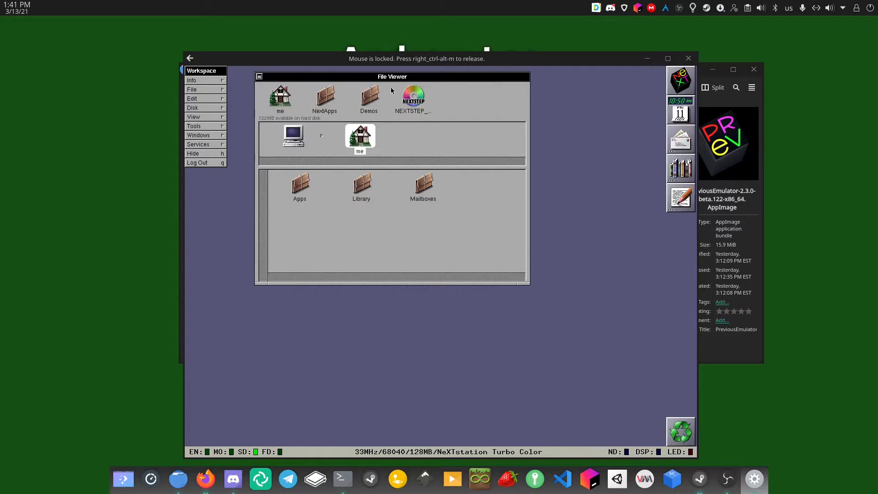
{"action": "left_click", "coordinate": [414, 101]}
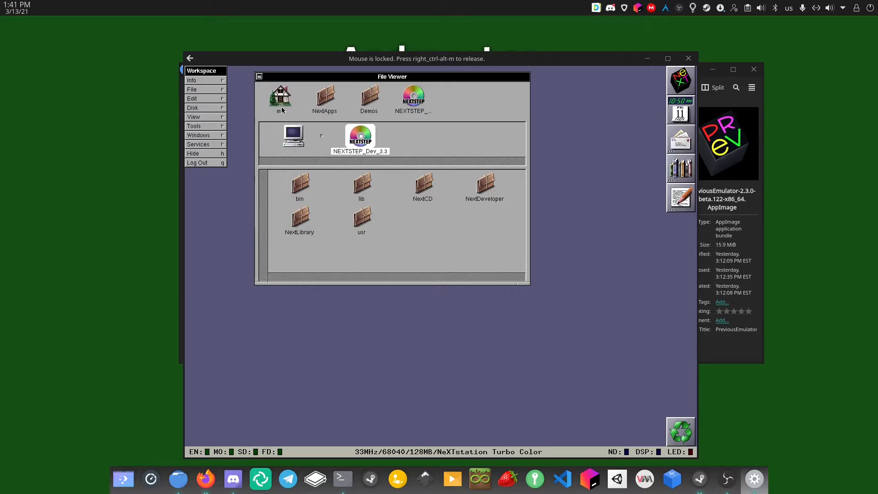
{"action": "left_click", "coordinate": [284, 100]}
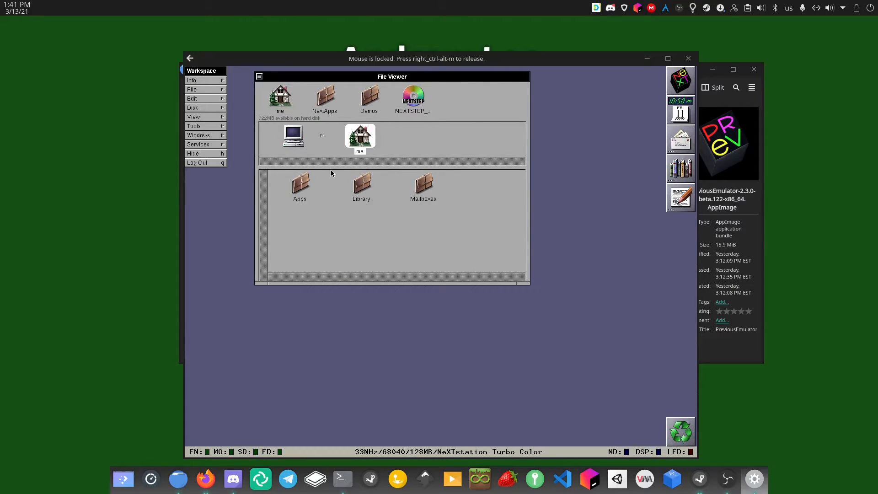
{"action": "left_click", "coordinate": [319, 96]}
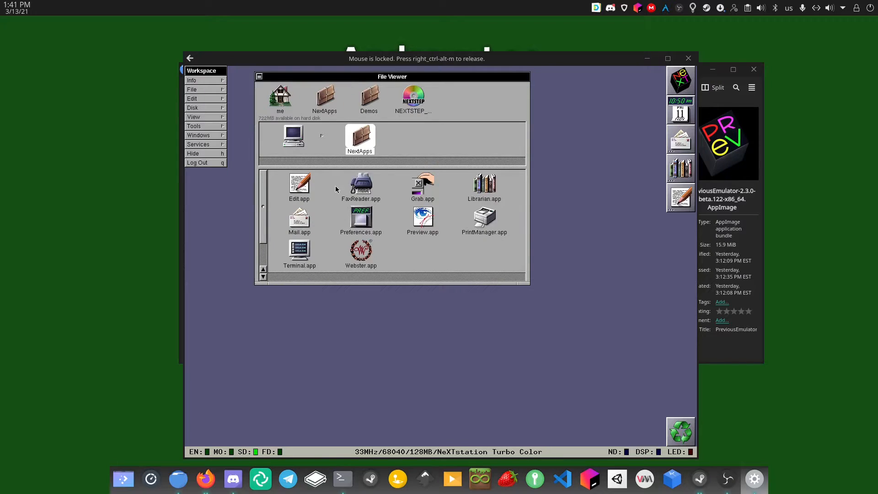
Launch Terminal, then open the developer disc's NextCD Packages folder and inspect DeveloperTools.pkg
{"action": "left_click", "coordinate": [301, 258]}
{"action": "double_click", "coordinate": [301, 258]}
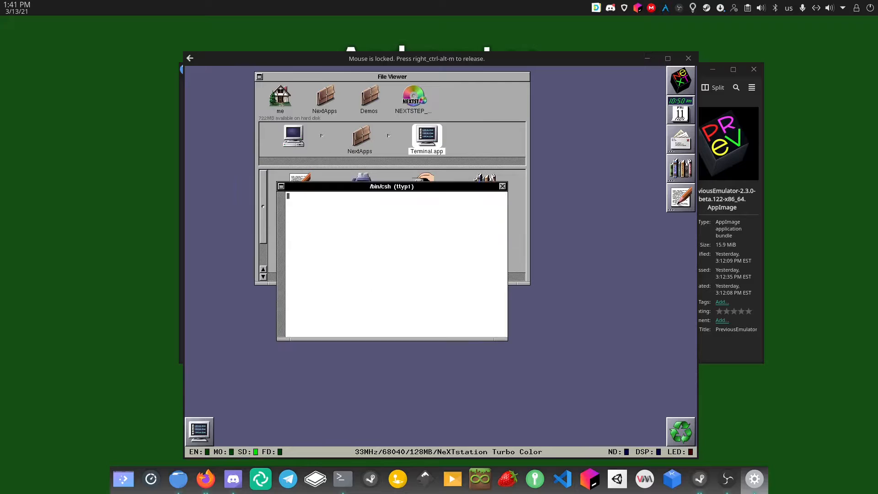
{"action": "left_click", "coordinate": [417, 100]}
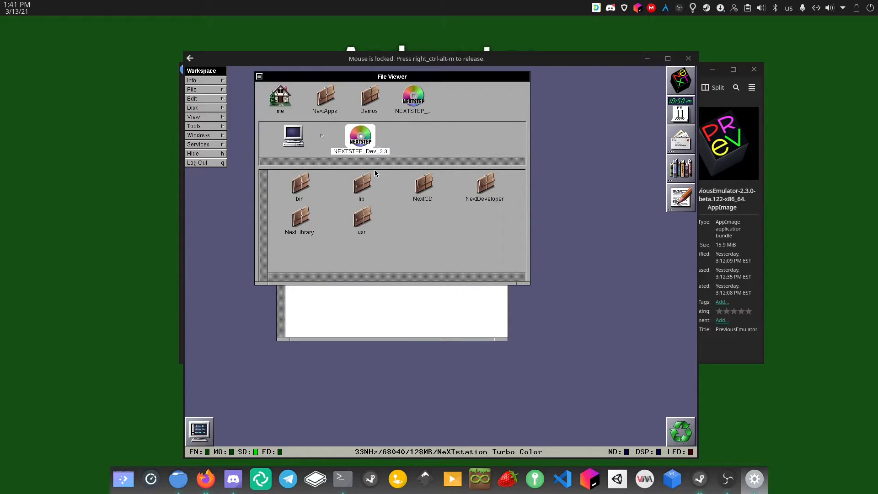
{"action": "left_click", "coordinate": [419, 192]}
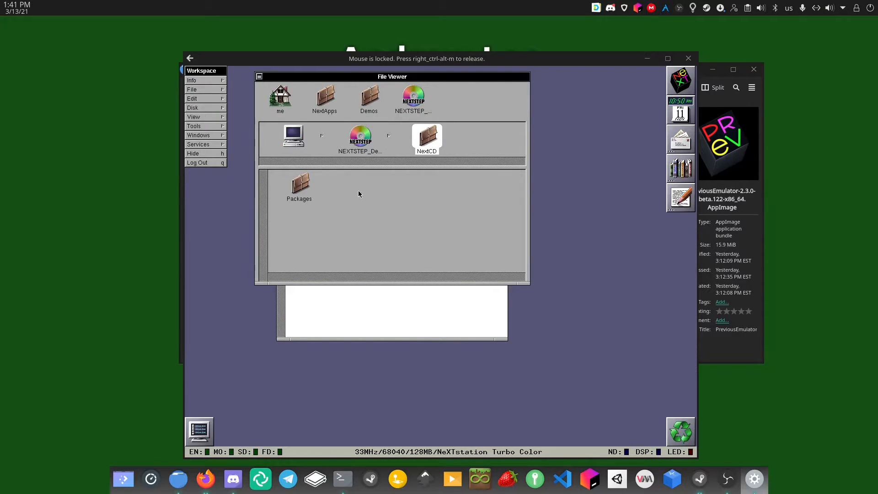
{"action": "left_click", "coordinate": [309, 190]}
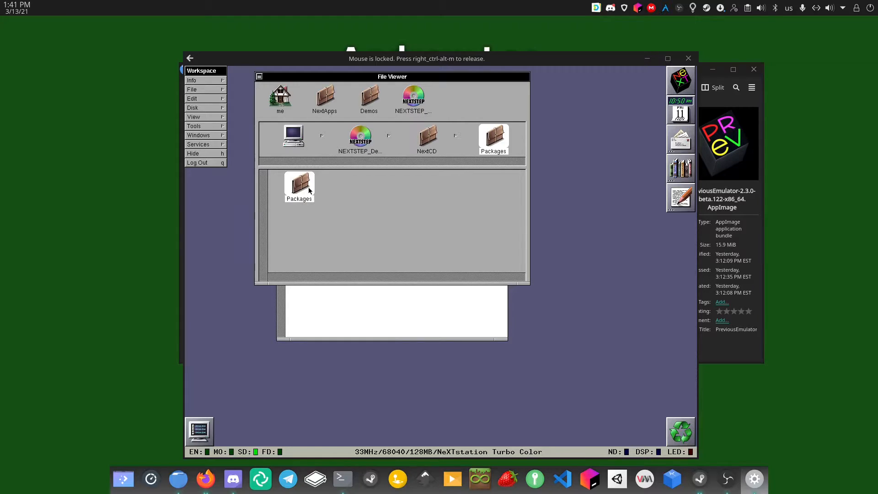
{"action": "left_click_drag", "start_coordinate": [289, 228], "coordinate": [527, 182]}
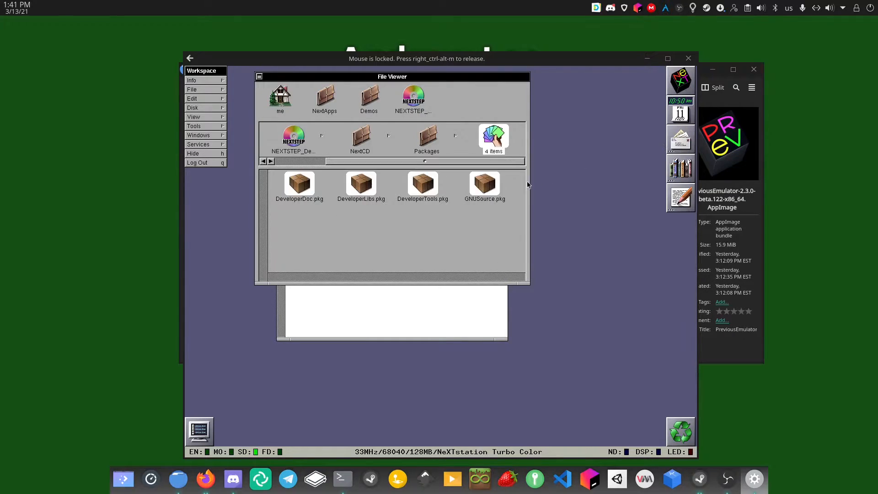
{"action": "left_click", "coordinate": [407, 213]}
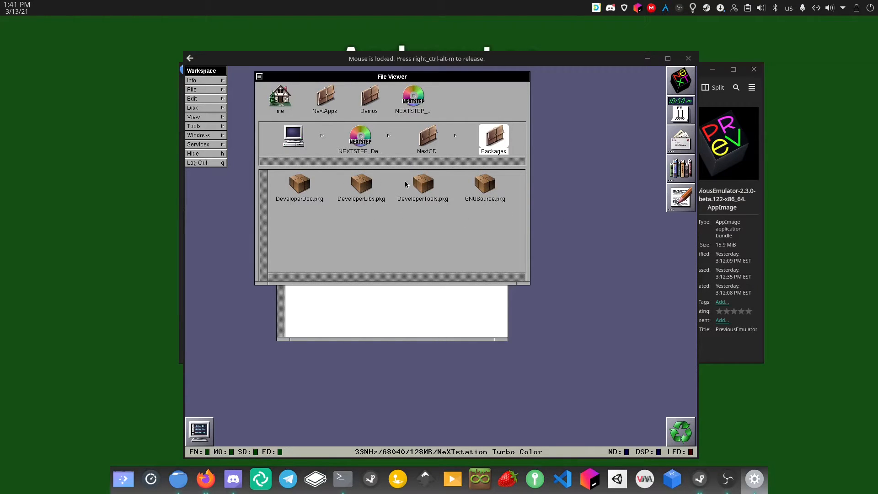
{"action": "left_click", "coordinate": [430, 187]}
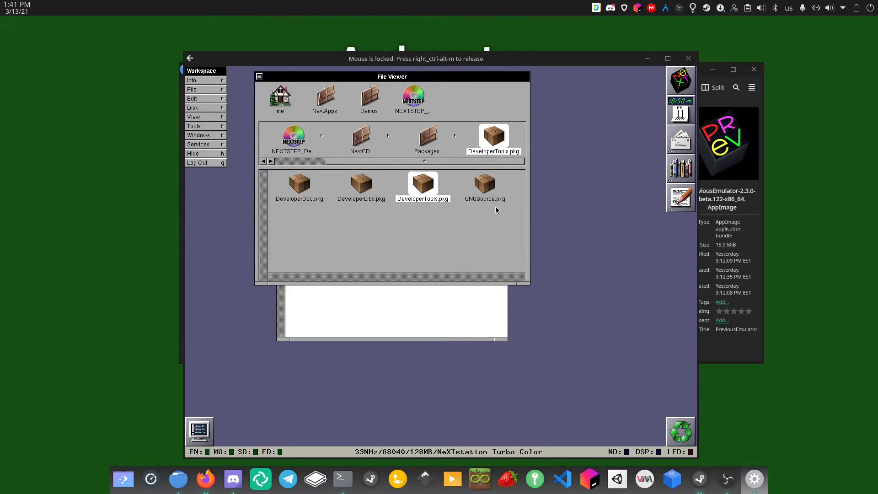
{"action": "left_click", "coordinate": [398, 252]}
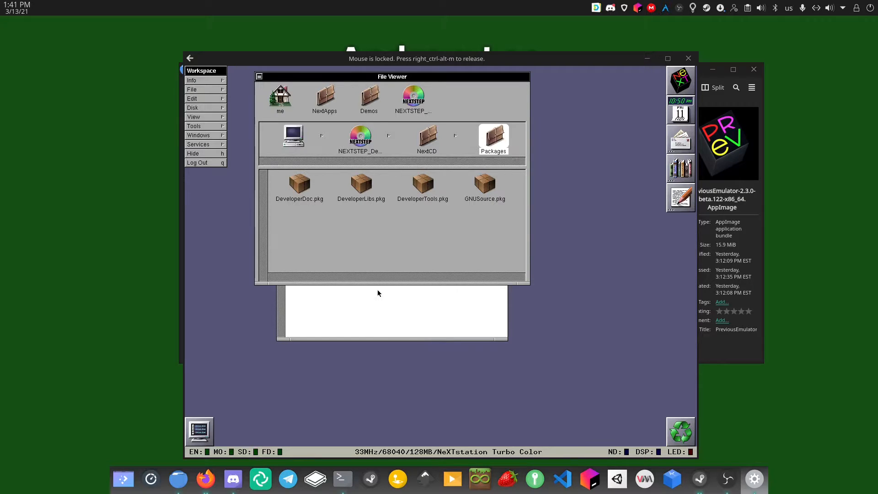
Type su in Terminal and drag Installer.app from NextAdmin into the command
{"action": "left_click", "coordinate": [363, 321]}
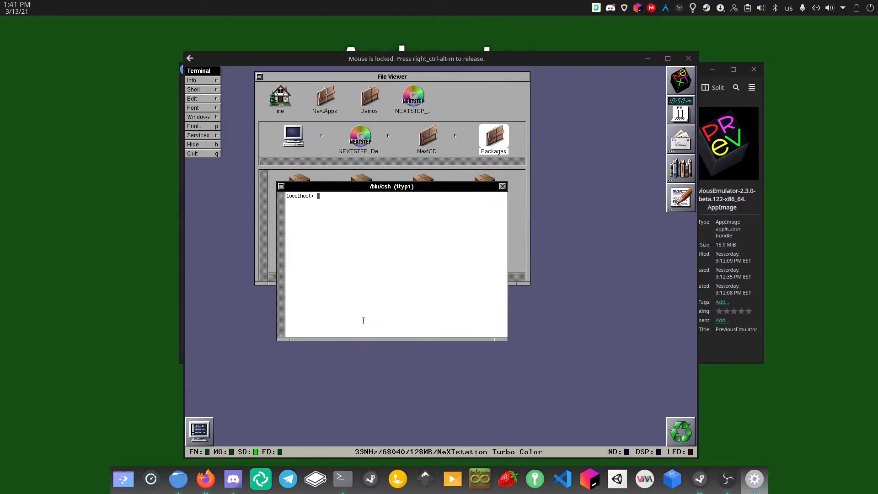
{"action": "type", "text": "su -"}
{"action": "left_click", "coordinate": [289, 139]}
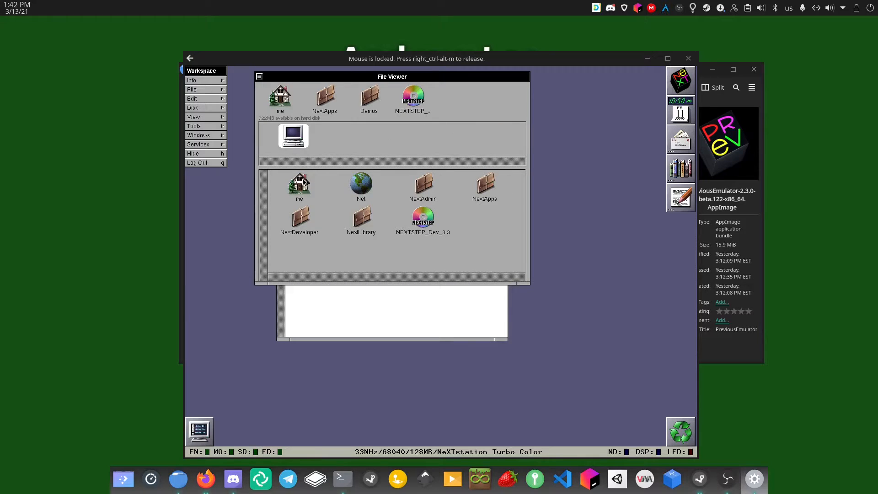
{"action": "left_click", "coordinate": [417, 195]}
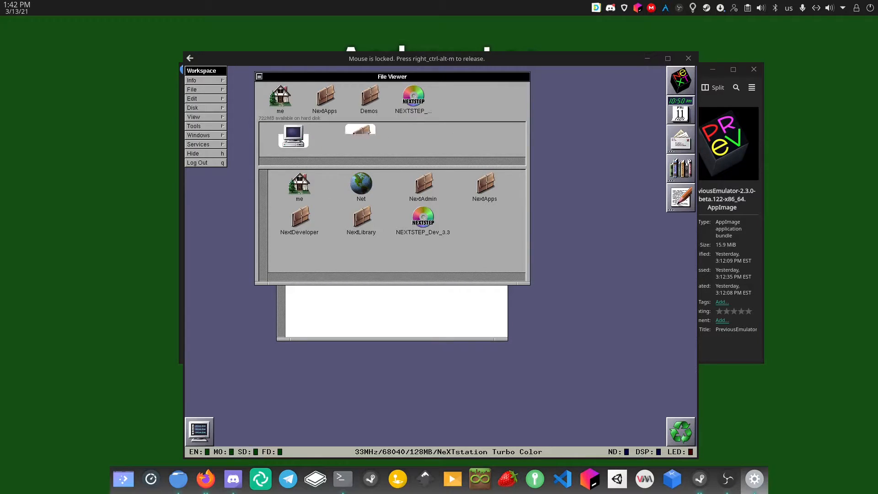
{"action": "double_click", "coordinate": [418, 194]}
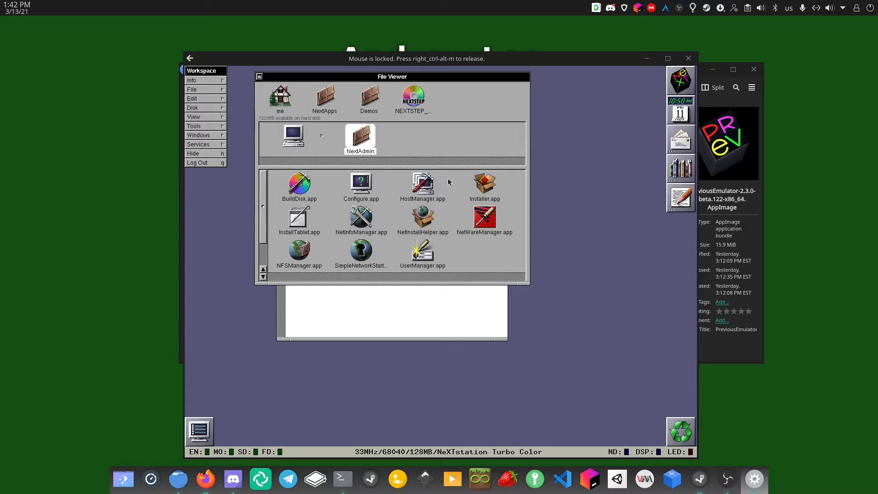
{"action": "left_click_drag", "start_coordinate": [482, 183], "coordinate": [412, 311]}
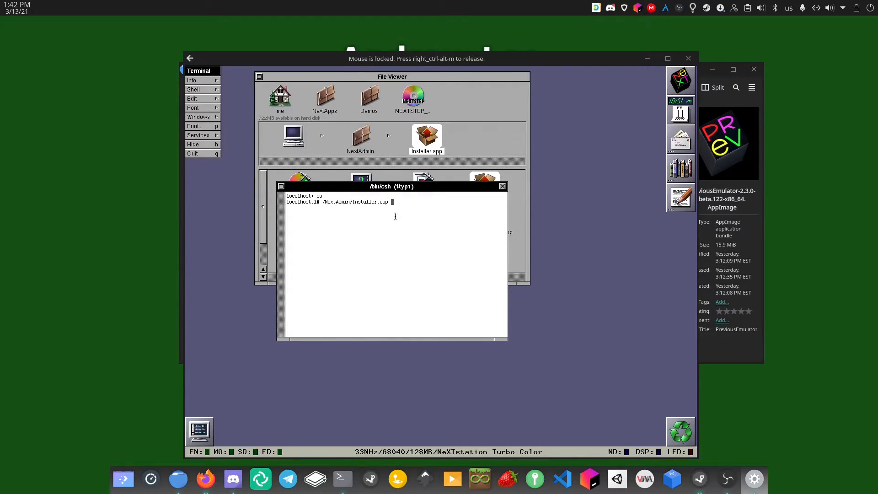
Add DeveloperTools.pkg from the disc's NextCD Packages folder and run the command
{"action": "left_click", "coordinate": [410, 100]}
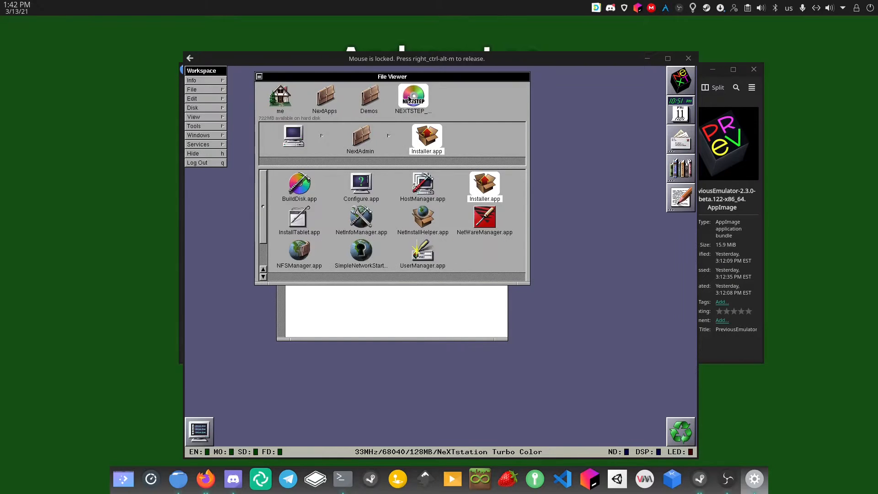
{"action": "left_click", "coordinate": [420, 185]}
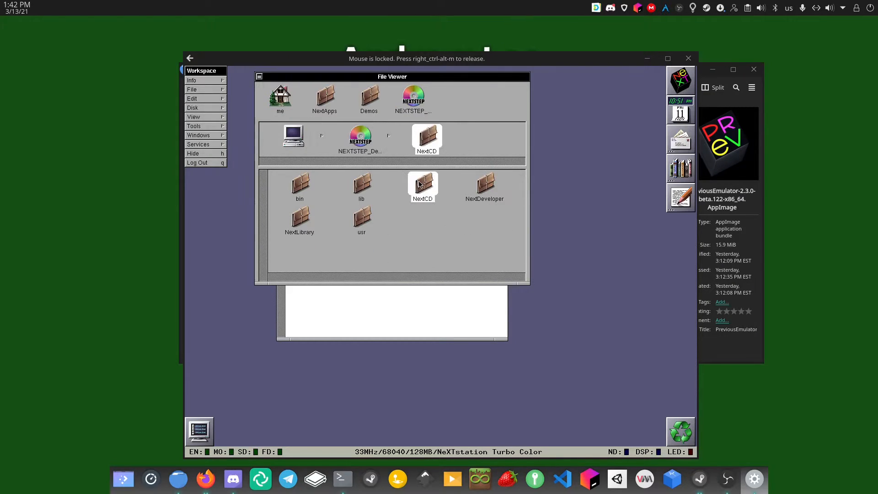
{"action": "left_click", "coordinate": [296, 190]}
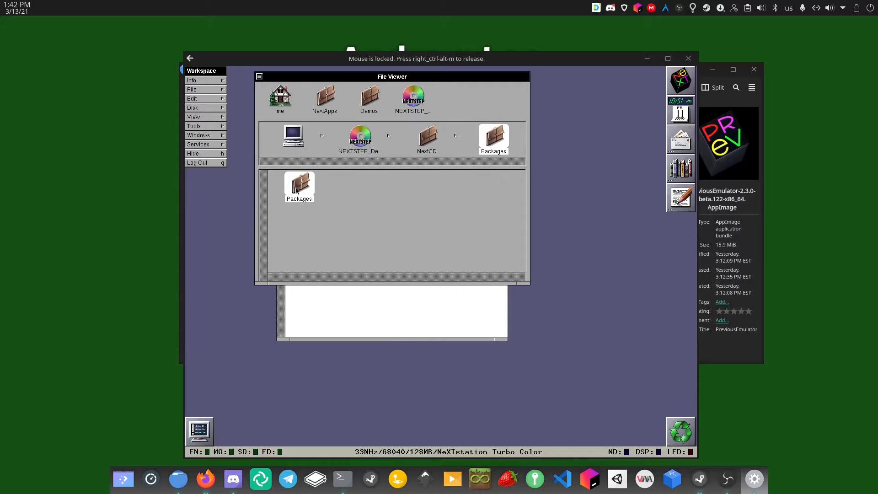
{"action": "double_click", "coordinate": [297, 190]}
{"action": "left_click_drag", "start_coordinate": [407, 189], "coordinate": [384, 297]}
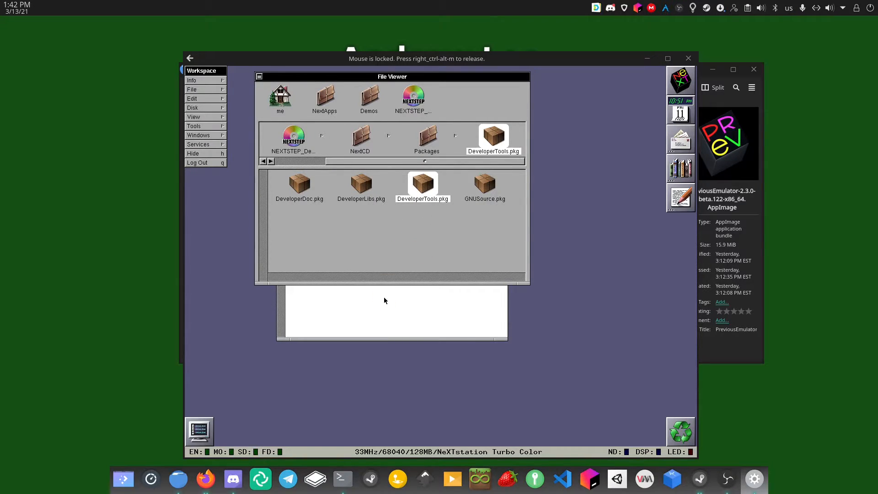
{"action": "key", "text": "Return"}
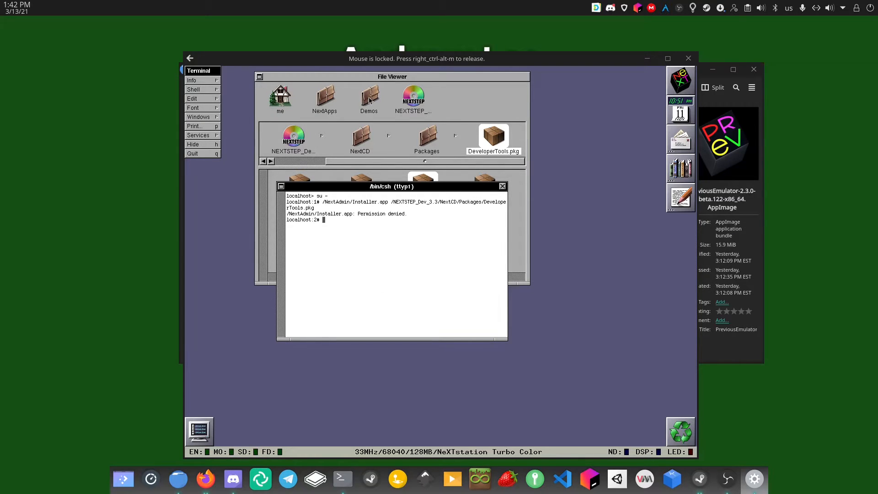
At the root prompt, insert the Installer.app path again and append /Installer
{"action": "left_click", "coordinate": [329, 102]}
{"action": "left_click", "coordinate": [329, 101]}
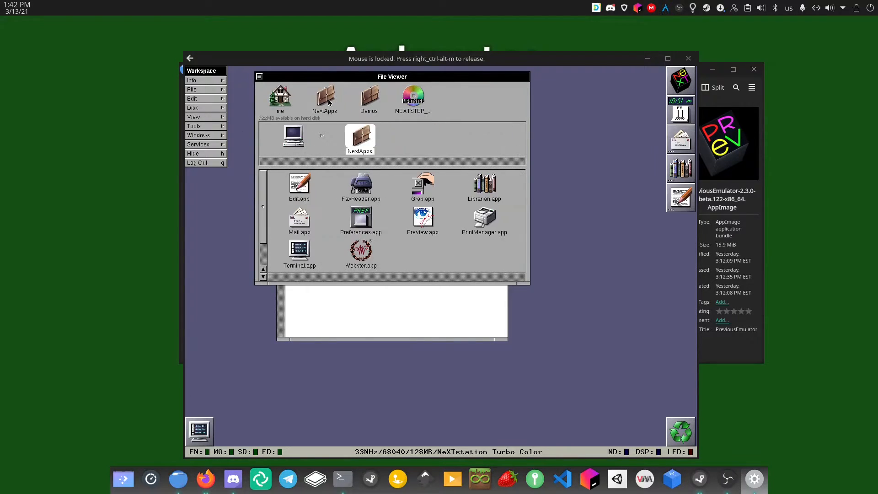
{"action": "left_click", "coordinate": [289, 134]}
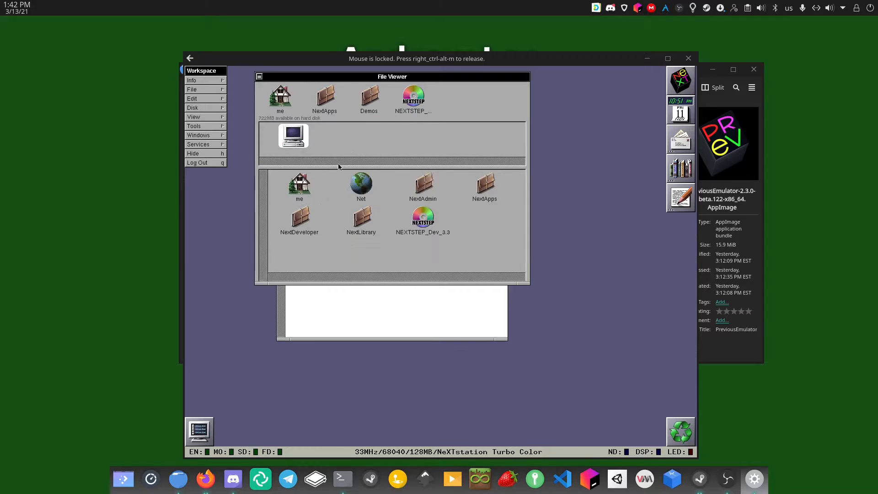
{"action": "left_click", "coordinate": [426, 188]}
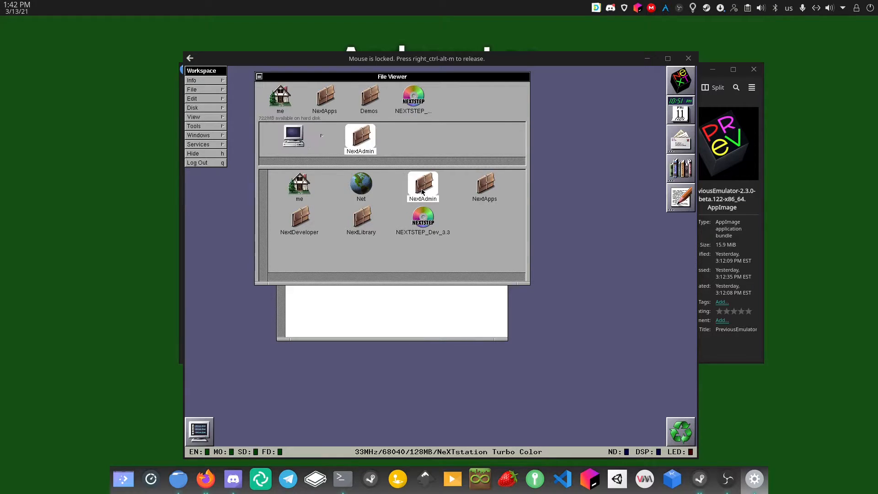
{"action": "left_click", "coordinate": [424, 188]}
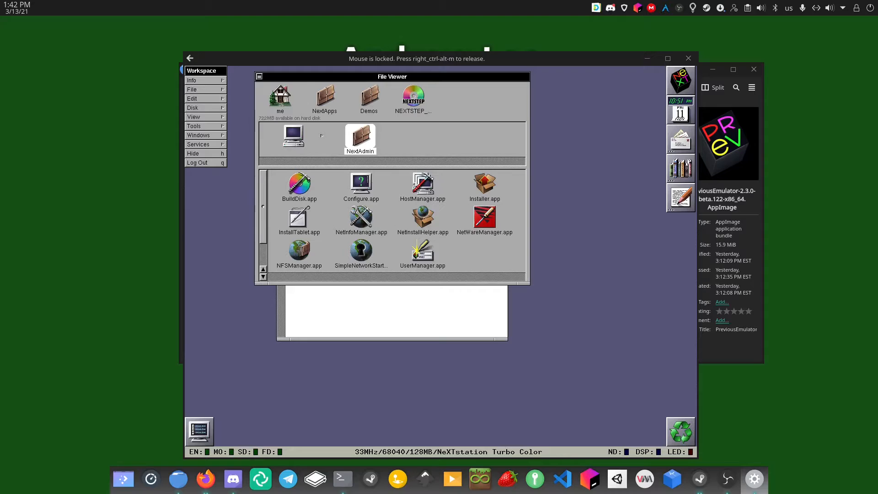
{"action": "left_click", "coordinate": [483, 197]}
{"action": "left_click_drag", "start_coordinate": [484, 185], "coordinate": [410, 317]}
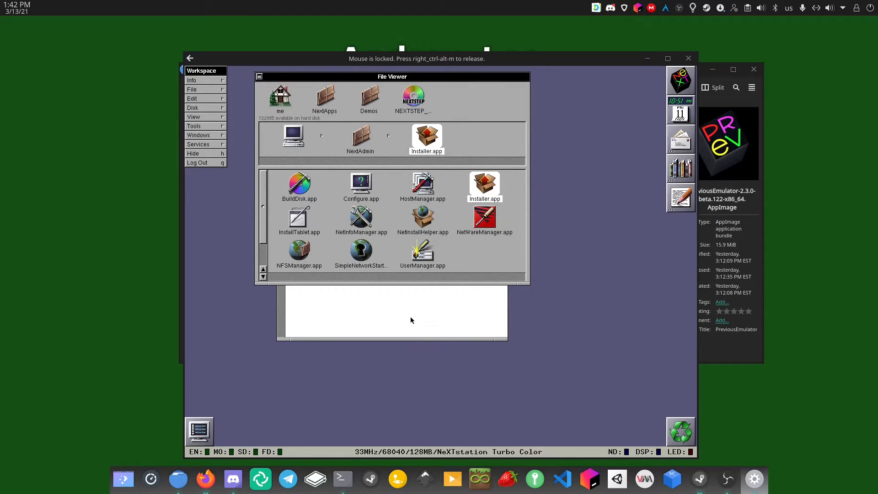
{"action": "type", "text": "/Installer"}
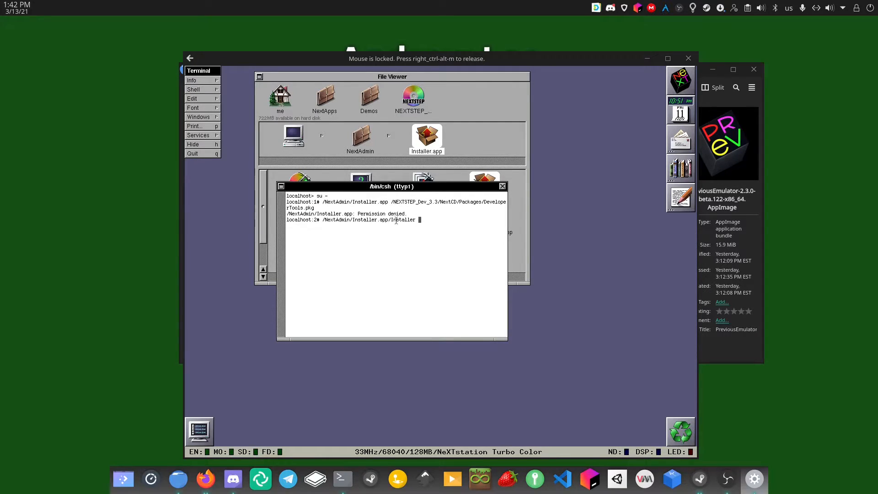
{"action": "left_click_drag", "start_coordinate": [390, 221], "coordinate": [373, 224]}
{"action": "left_click", "coordinate": [378, 222]}
{"action": "left_click", "coordinate": [445, 101]}
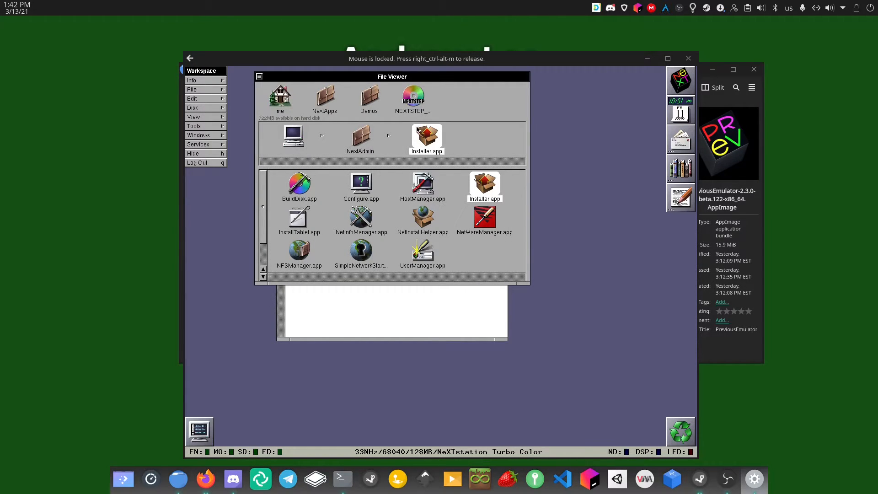
Drag DeveloperTools.pkg from NEXTSTEP_Dev_3.3 > NextCD > Packages into the root Installer command
{"action": "left_click", "coordinate": [407, 94]}
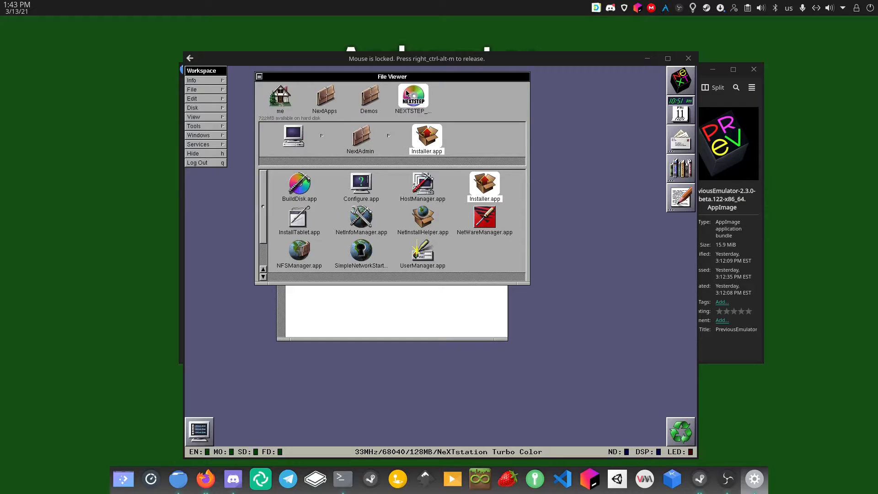
{"action": "double_click", "coordinate": [424, 183]}
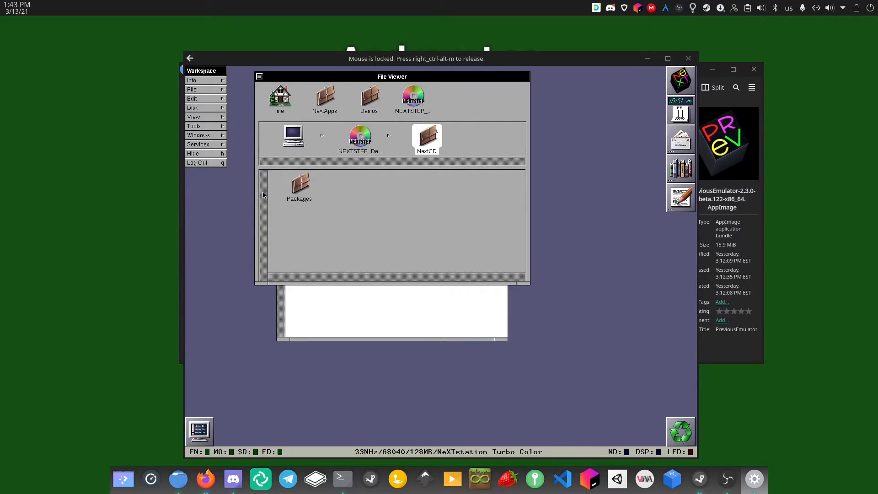
{"action": "double_click", "coordinate": [298, 189]}
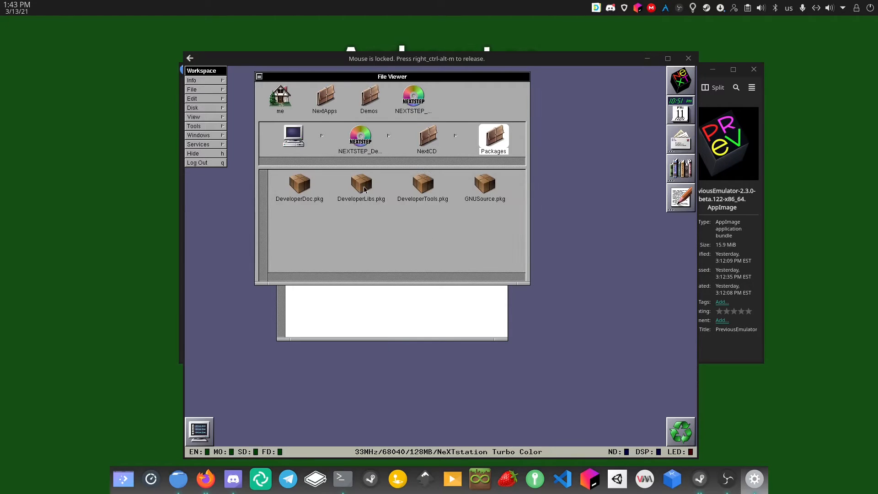
{"action": "left_click_drag", "start_coordinate": [420, 190], "coordinate": [396, 312]}
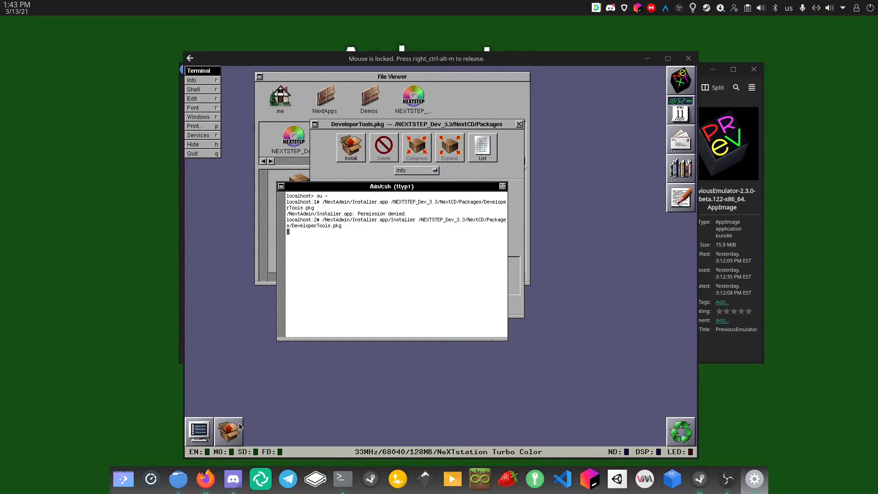
Start installing the DeveloperTools package from its Installer panel
{"action": "left_click", "coordinate": [449, 128]}
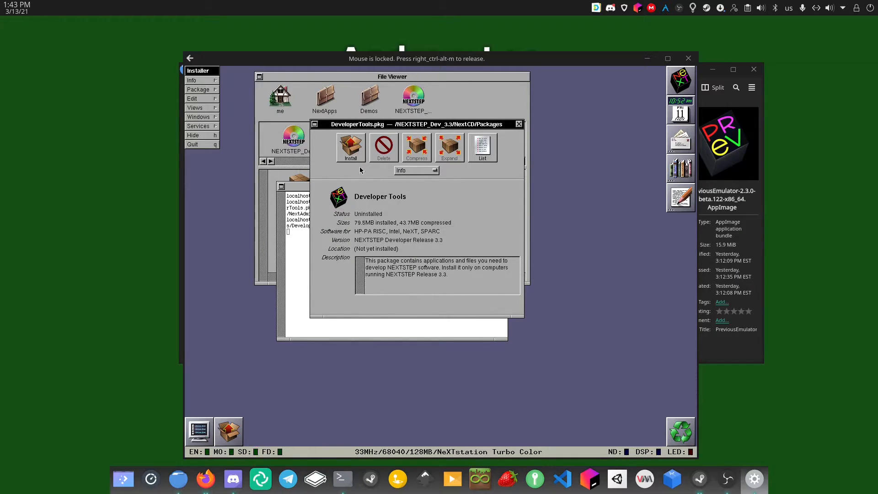
{"action": "left_click", "coordinate": [348, 147]}
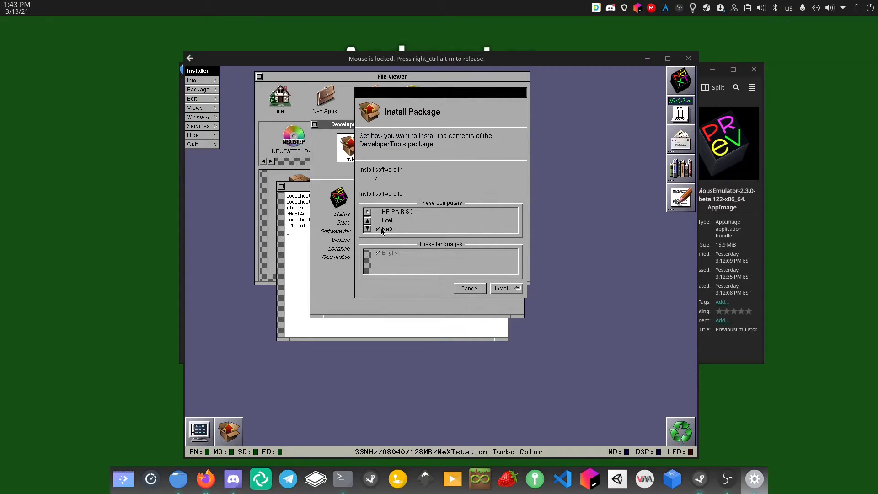
{"action": "left_click", "coordinate": [367, 228]}
{"action": "left_click", "coordinate": [367, 221]}
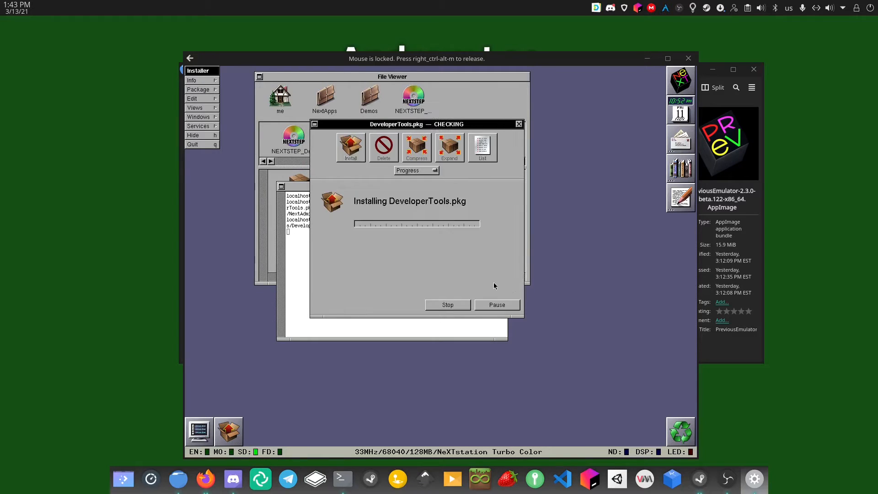
Switch the Installer panel to the install log, then back to the progress view
{"action": "left_click", "coordinate": [408, 170]}
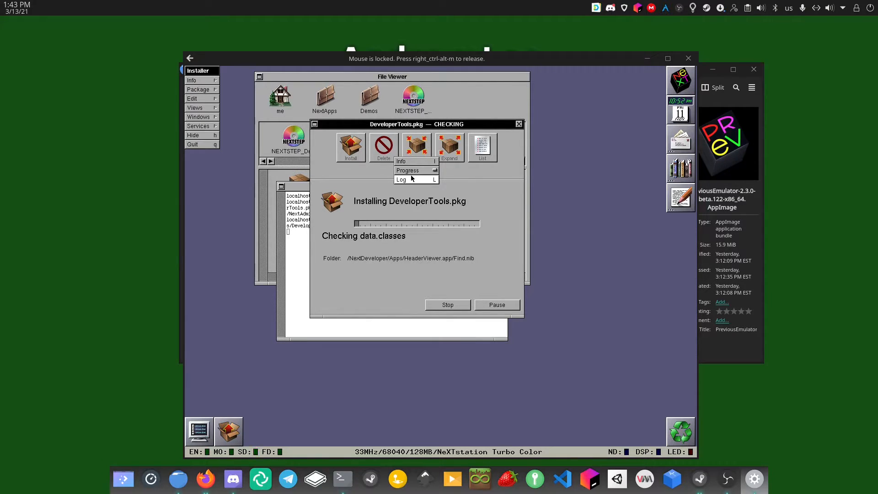
{"action": "left_click", "coordinate": [412, 179]}
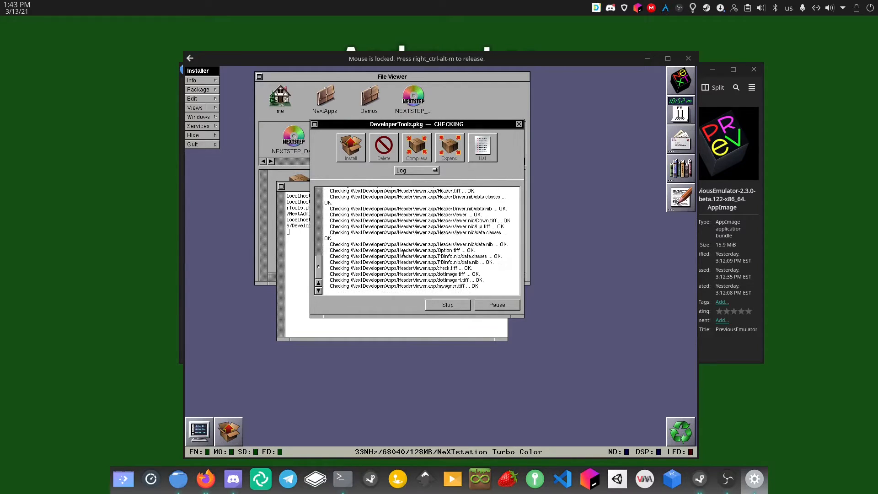
{"action": "left_click", "coordinate": [422, 171]}
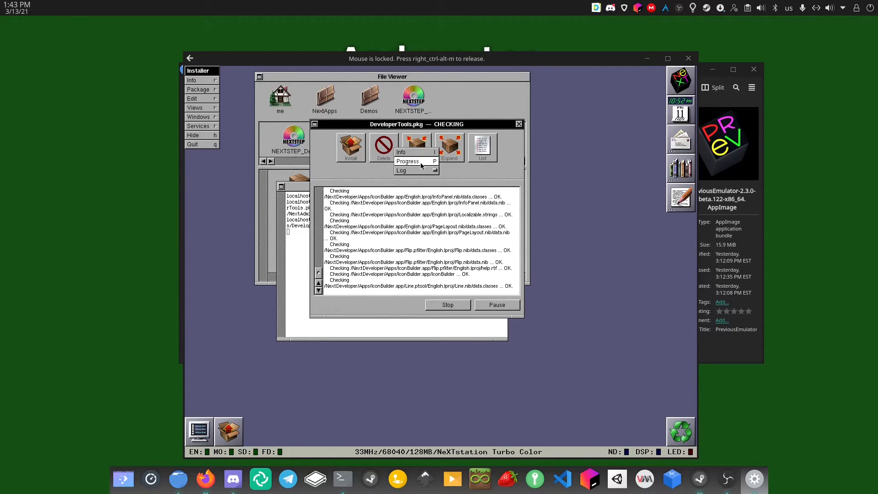
{"action": "left_click", "coordinate": [421, 163]}
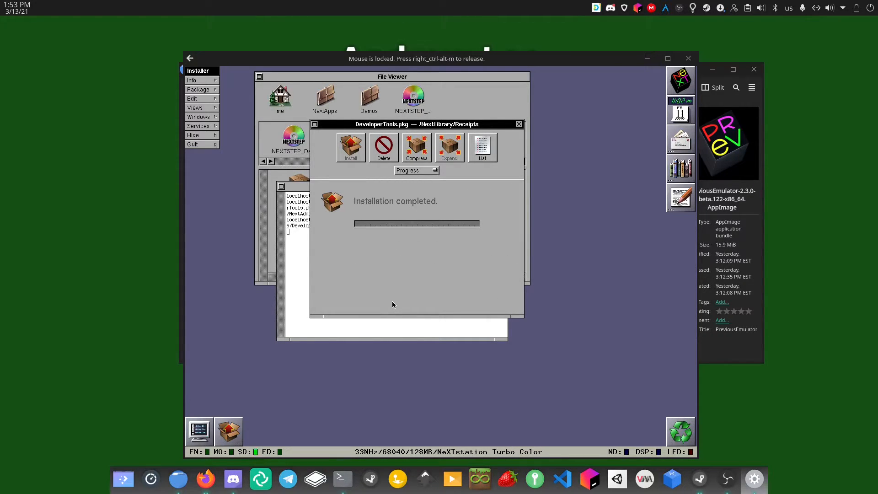
Close the DeveloperTools.pkg window, then quit Installer once DeveloperLibs, DeveloperDoc and GNUSource are installed
{"action": "left_click", "coordinate": [519, 124]}
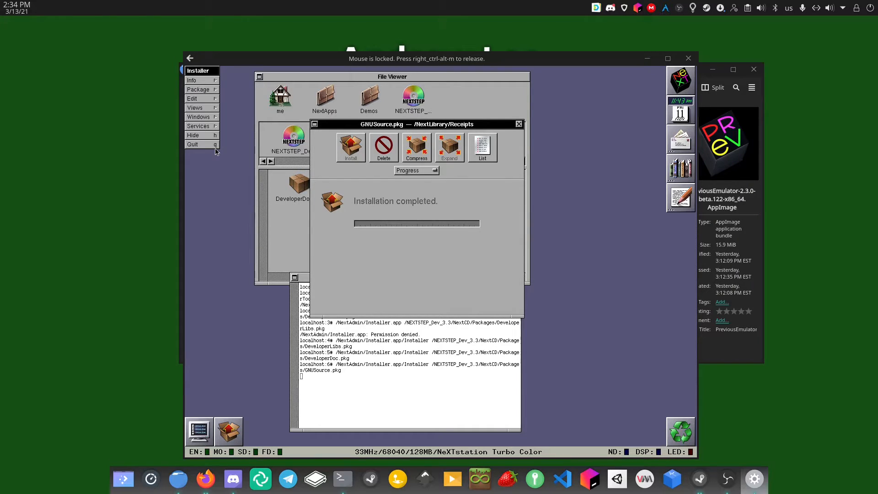
{"action": "left_click", "coordinate": [201, 144]}
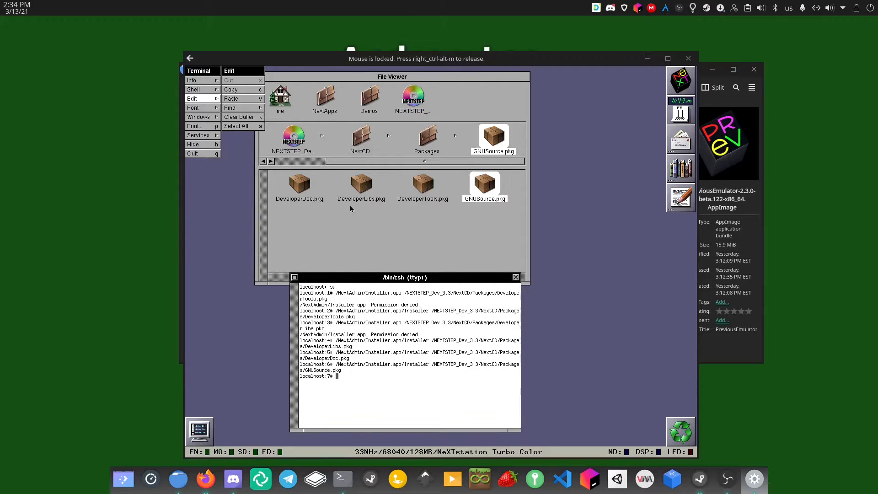
Drag the NEXTSTEP_Dev_3.3 disc onto the recycler to eject it, then return to the root terminal
{"action": "left_click", "coordinate": [329, 191]}
{"action": "left_click", "coordinate": [319, 146]}
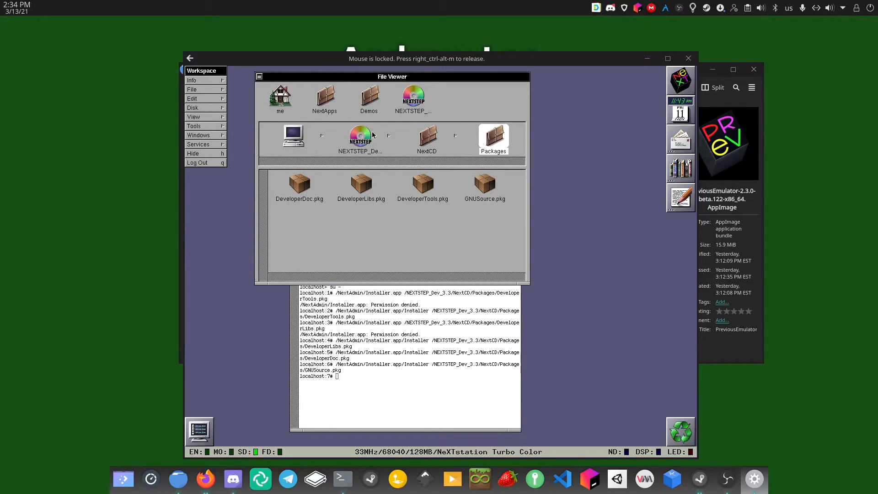
{"action": "left_click_drag", "start_coordinate": [414, 103], "coordinate": [677, 434]}
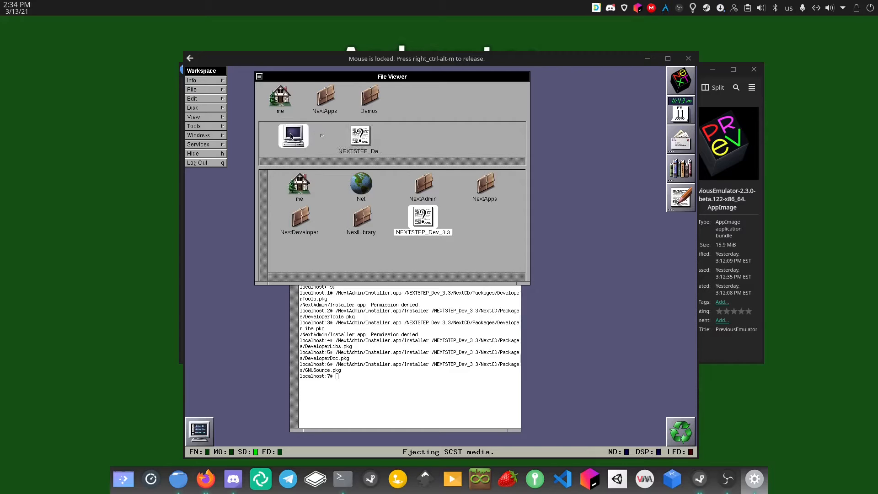
{"action": "left_click", "coordinate": [399, 374]}
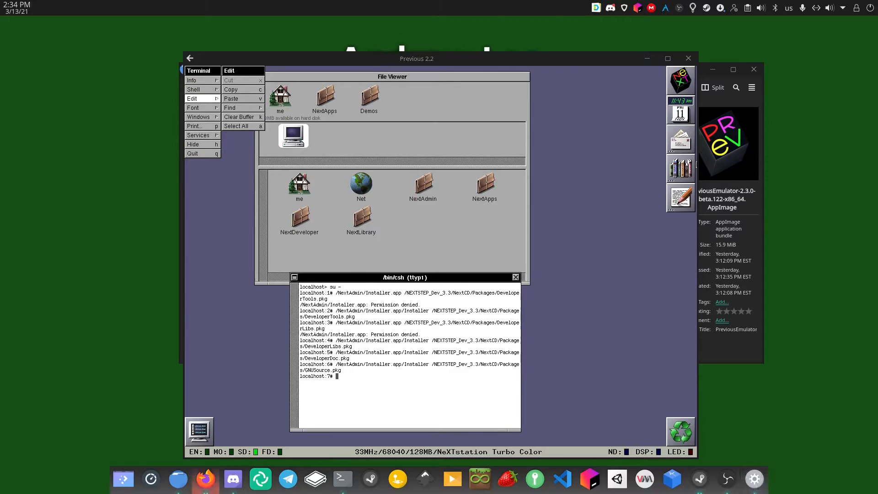
{"action": "right_click", "coordinate": [204, 477]}
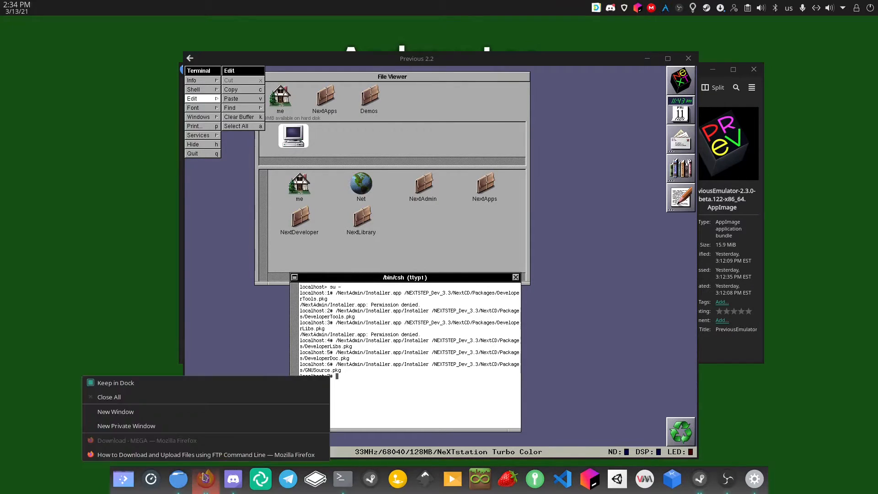
{"action": "left_click", "coordinate": [204, 454]}
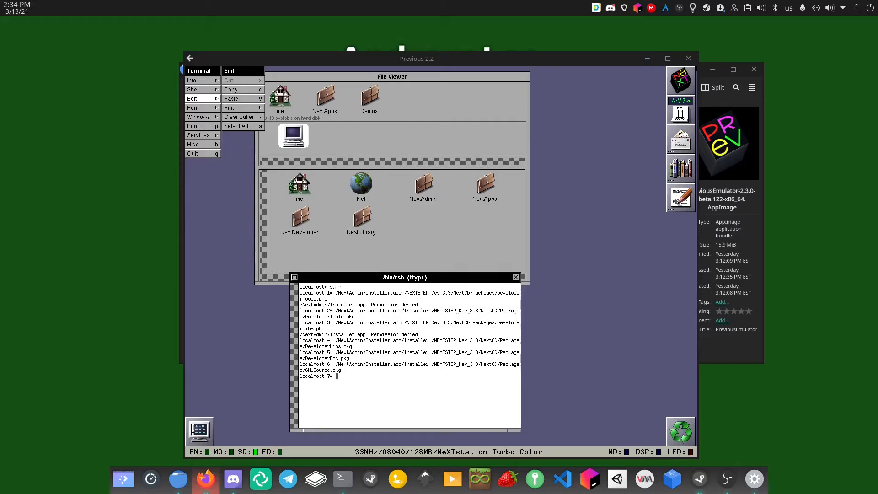
{"action": "left_click_drag", "start_coordinate": [877, 64], "coordinate": [385, 56]}
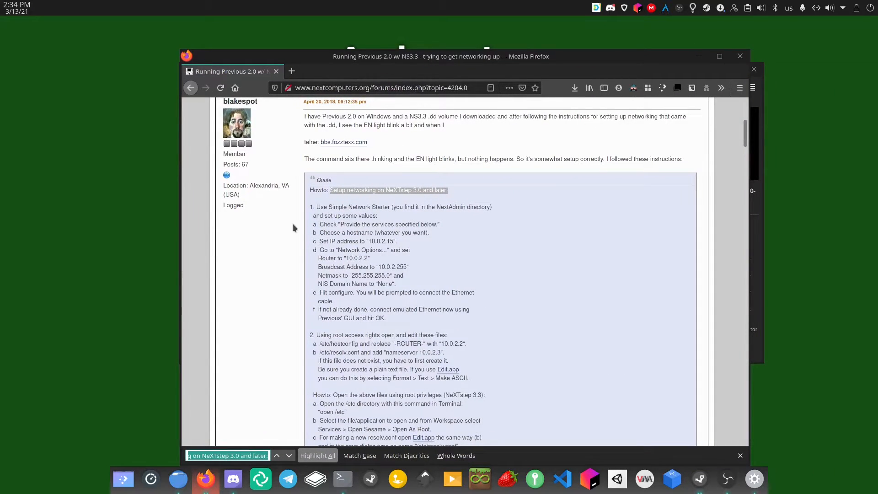
{"action": "left_click_drag", "start_coordinate": [306, 204], "coordinate": [453, 414]}
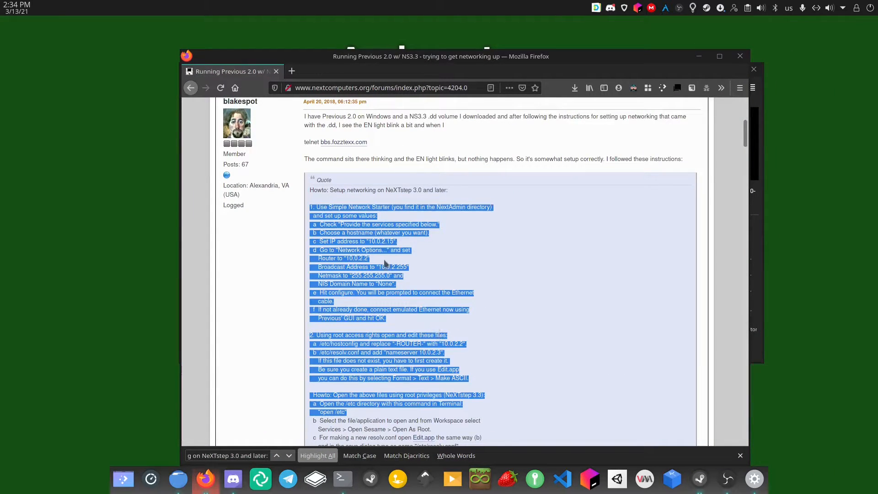
{"action": "scroll", "coordinate": [387, 264], "scroll_direction": "down", "scroll_amount": 3}
{"action": "scroll", "coordinate": [365, 176], "scroll_direction": "up", "scroll_amount": 4}
{"action": "left_click_drag", "start_coordinate": [418, 58], "coordinate": [877, 98]}
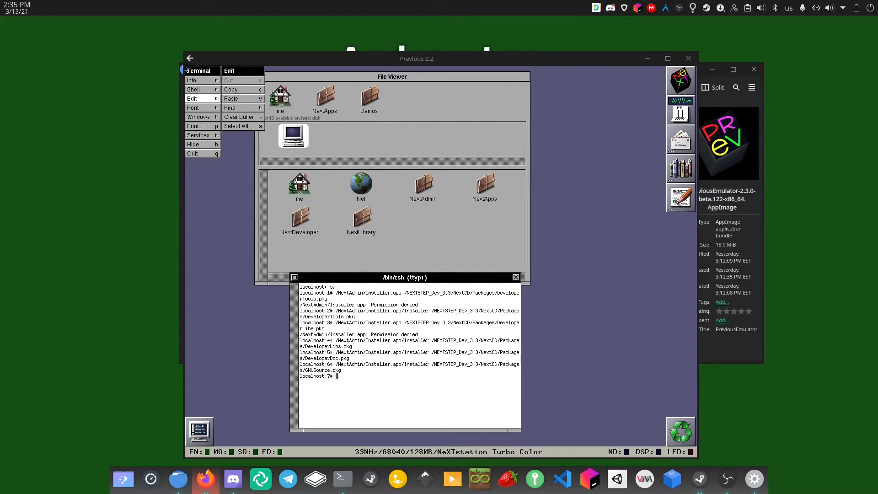
Launch SimpleNetworkStarter.app from the NextAdmin folder and log in with the root password
{"action": "left_click", "coordinate": [415, 188]}
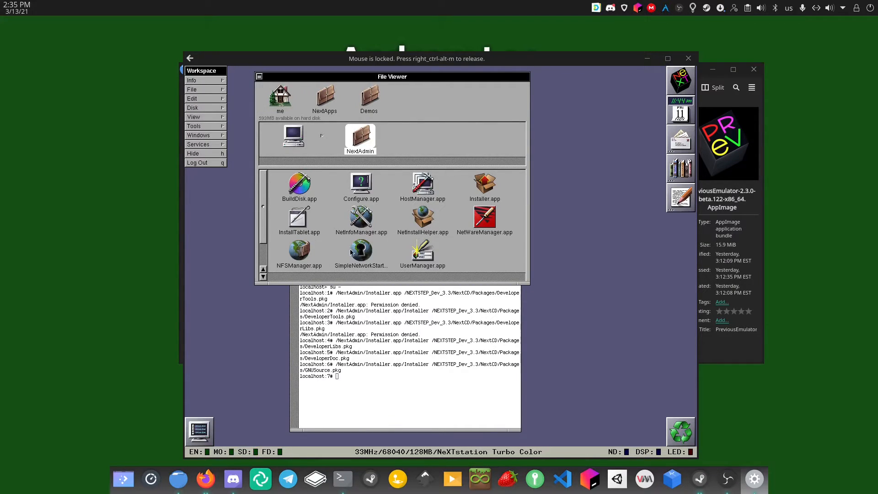
{"action": "double_click", "coordinate": [369, 255]}
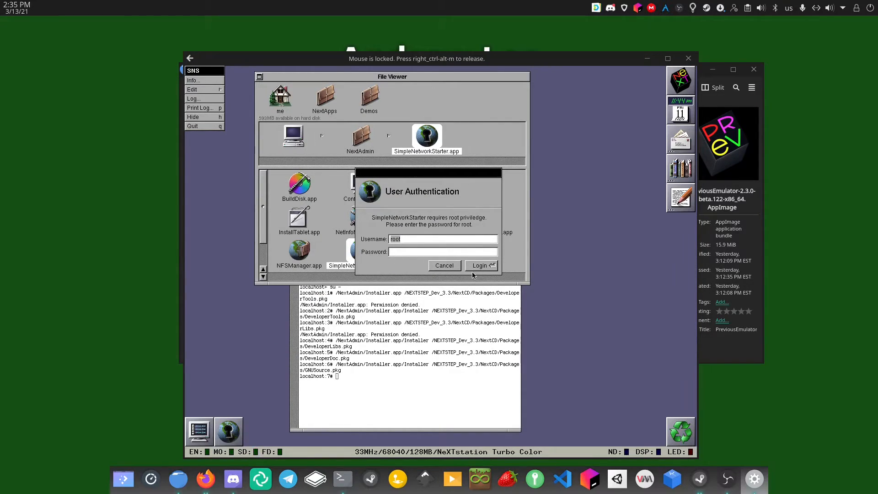
{"action": "left_click", "coordinate": [489, 267]}
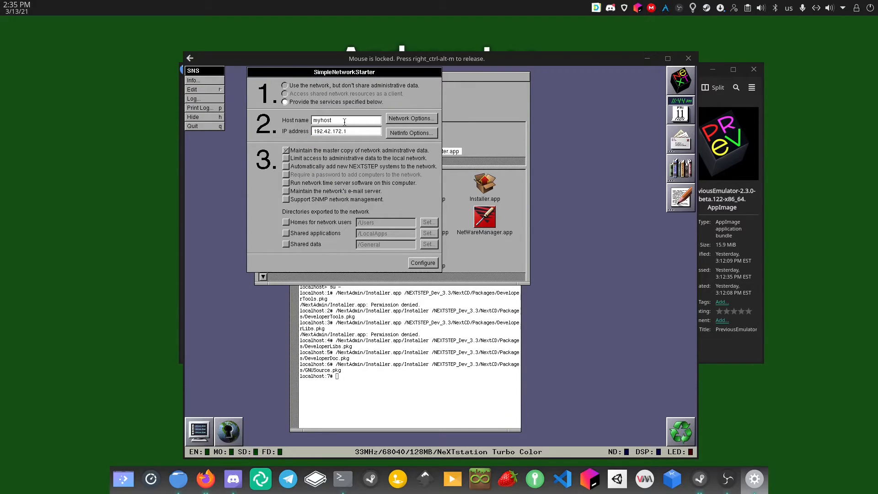
Change the host name to nextstation and the IP address to 10.0.2.15, then open Network Options
{"action": "left_click_drag", "start_coordinate": [336, 120], "coordinate": [306, 121]}
{"action": "type", "text": "nextstation"}
{"action": "triple_click", "coordinate": [314, 132]}
{"action": "type", "text": "10.0.2.15"}
{"action": "left_click", "coordinate": [426, 117]}
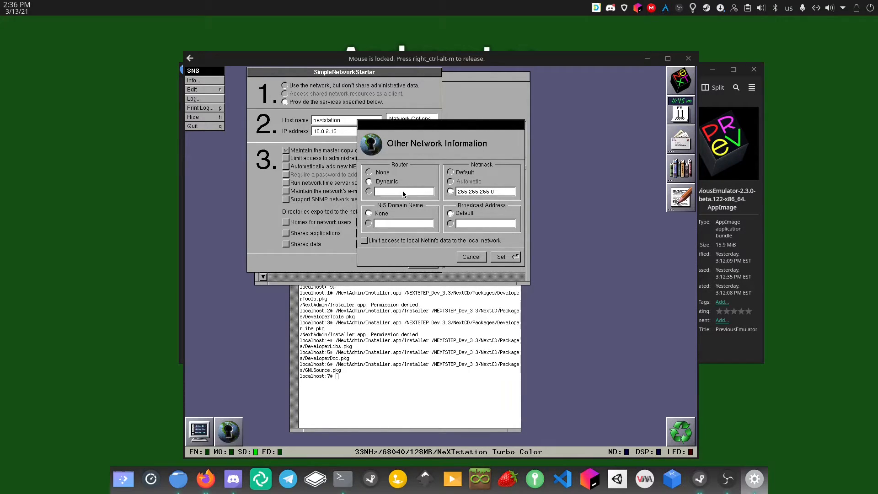
Choose the custom router option and enter router address 10.0.2.2
{"action": "left_click", "coordinate": [369, 191]}
{"action": "type", "text": "3"}
{"action": "type", "text": "10.0.2.2"}
Enter broadcast address 10.0.2.255, apply with Set, and reopen Network Options to verify
{"action": "left_click", "coordinate": [493, 225]}
{"action": "type", "text": "10"}
{"action": "type", "text": ".2"}
{"action": "type", "text": ".2"}
{"action": "key", "text": "BackSpace"}
{"action": "key", "text": "BackSpace"}
{"action": "type", "text": ".0.2.255"}
{"action": "left_click", "coordinate": [502, 257]}
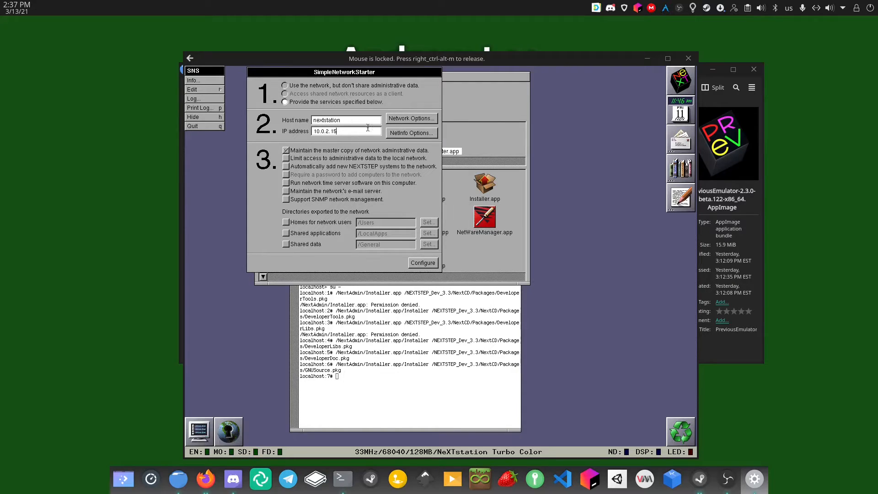
{"action": "left_click", "coordinate": [388, 120]}
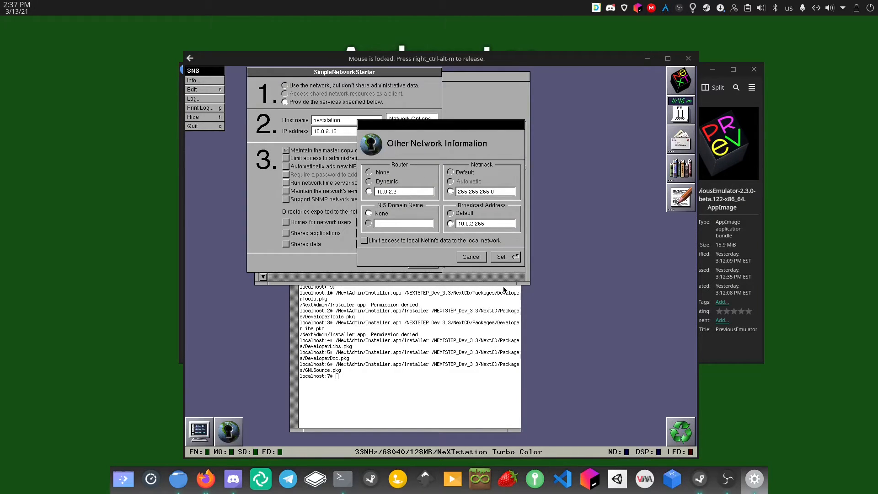
Apply the network configuration, acknowledge both alerts, quit SimpleNetworkStarter and return to the root terminal
{"action": "left_click", "coordinate": [511, 259]}
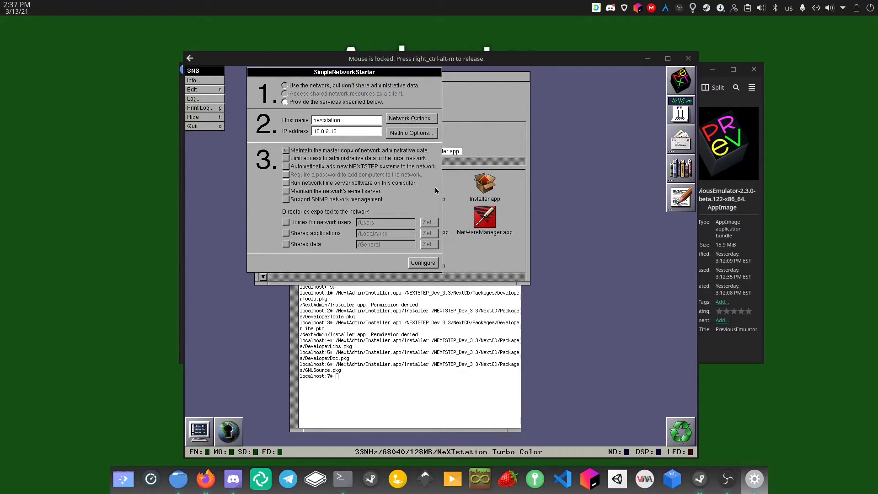
{"action": "left_click", "coordinate": [423, 264]}
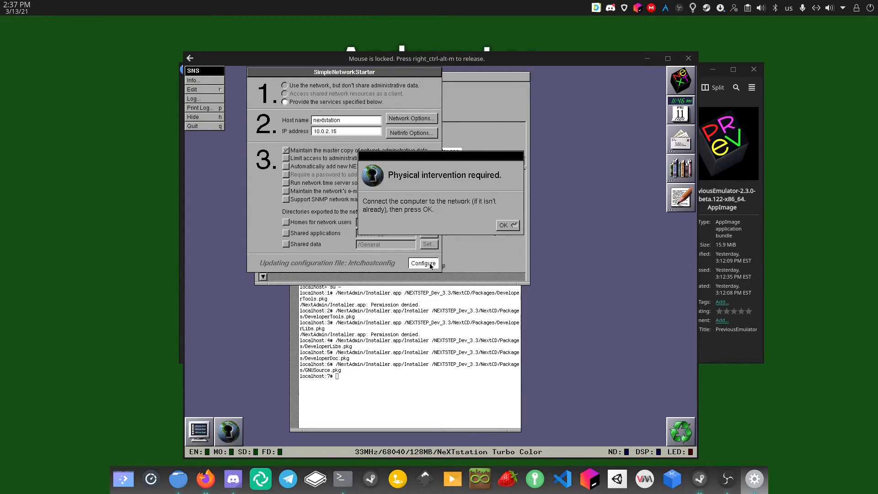
{"action": "left_click", "coordinate": [508, 225]}
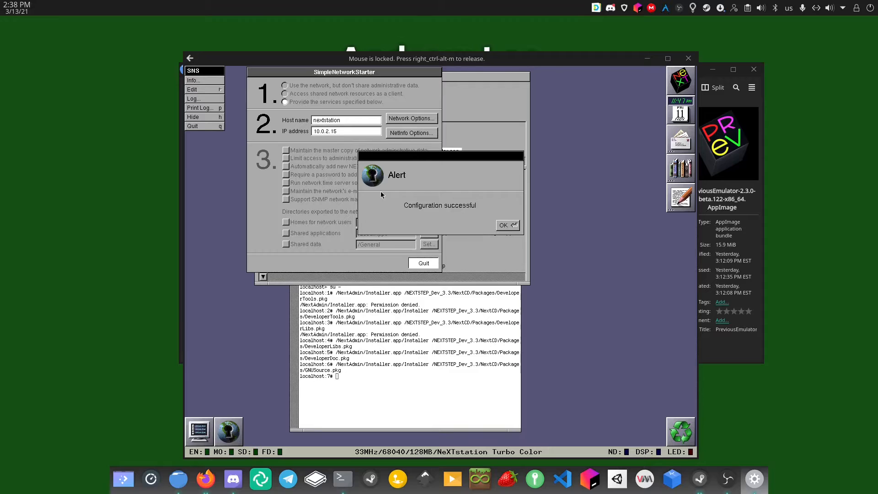
{"action": "left_click", "coordinate": [503, 225]}
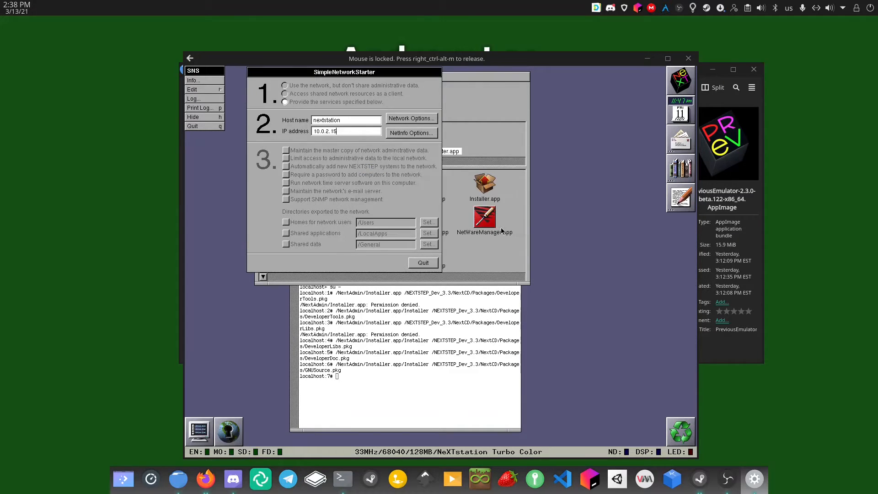
{"action": "left_click", "coordinate": [424, 264]}
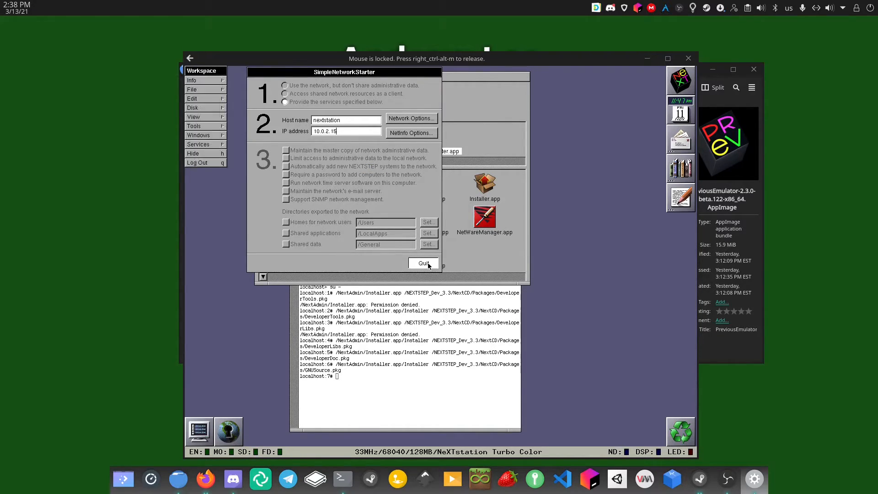
{"action": "left_click", "coordinate": [414, 371]}
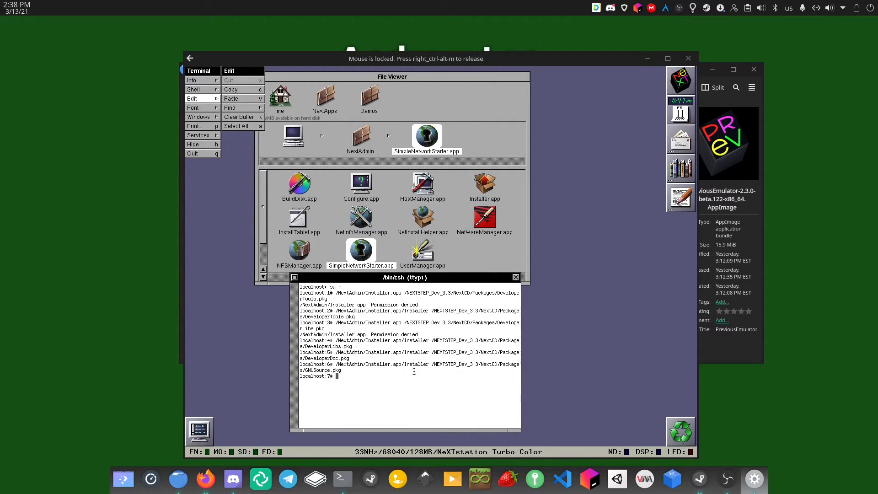
Erase the mistyped 'vi hel' and type vi at the root shell prompt
{"action": "type", "text": "vi hel"}
{"action": "key", "text": "BackSpace"}
{"action": "key", "text": "BackSpace"}
{"action": "key", "text": "BackSpace"}
{"action": "key", "text": "BackSpace"}
{"action": "key", "text": "BackSpace"}
{"action": "key", "text": "BackSpace"}
{"action": "type", "text": "vi"}
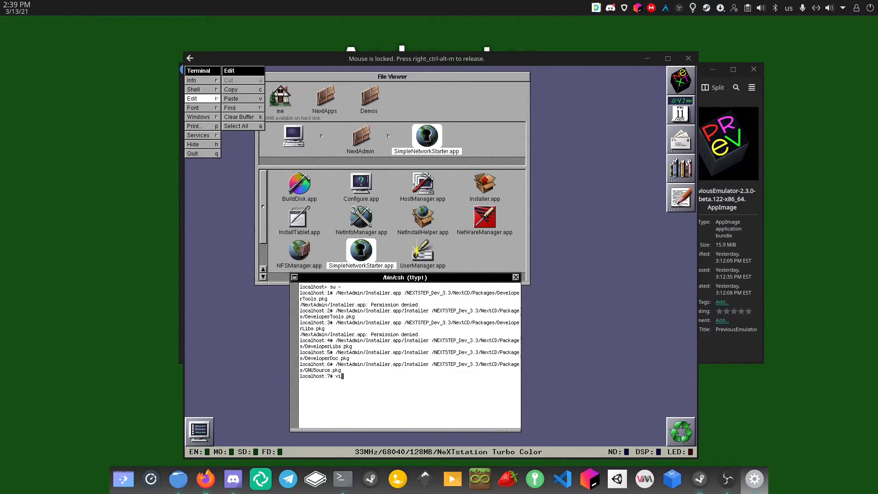
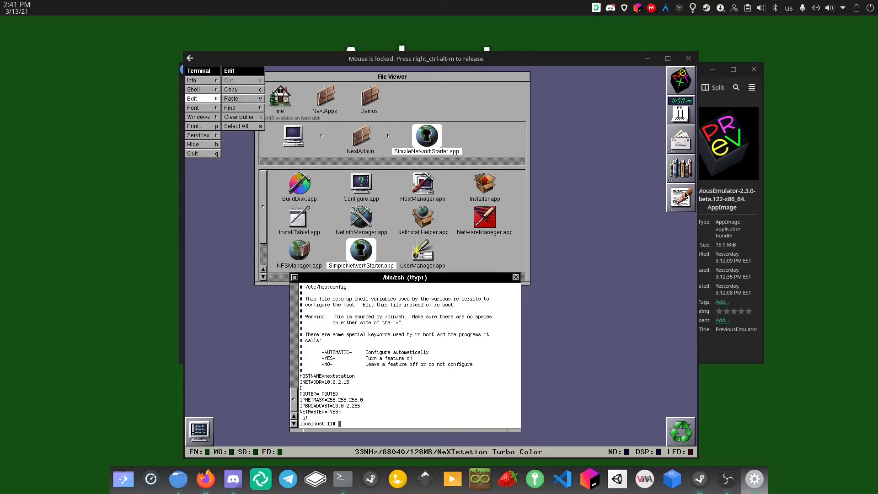
Drag Edit.app from the NextApps folder onto the terminal to paste /NextApps/Edit.app at the prompt
{"action": "left_click", "coordinate": [294, 141]}
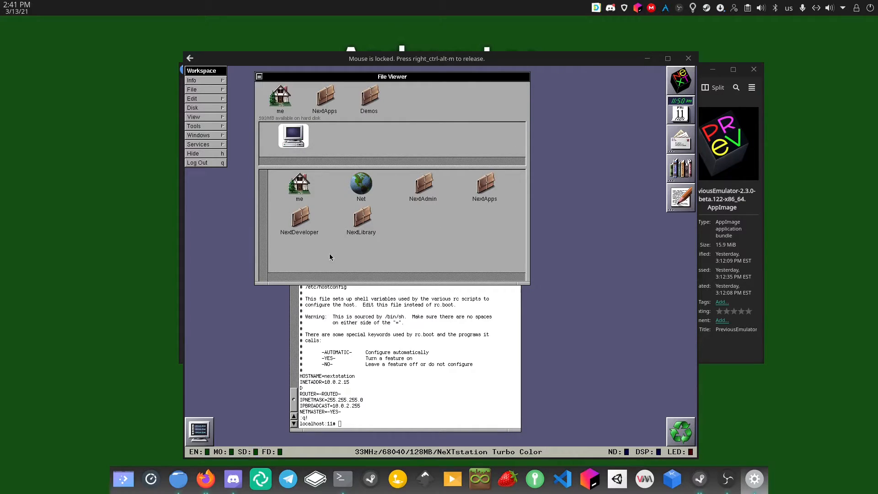
{"action": "double_click", "coordinate": [493, 185]}
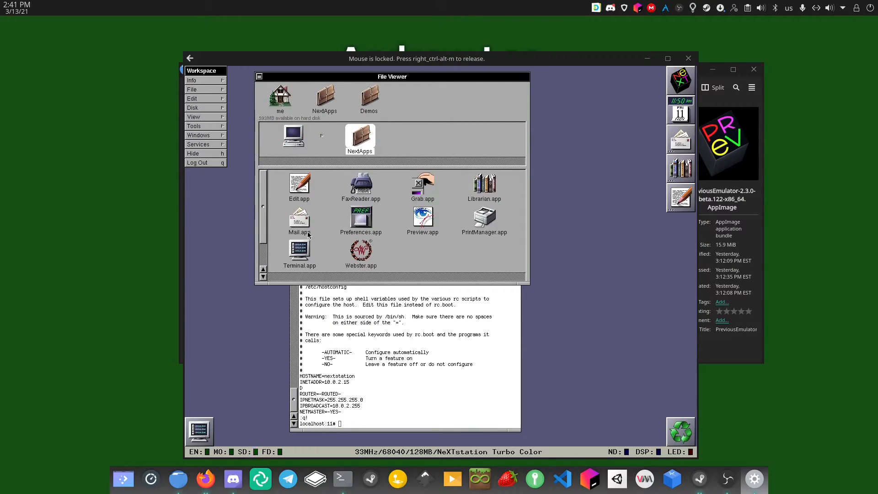
{"action": "left_click_drag", "start_coordinate": [300, 188], "coordinate": [414, 405]}
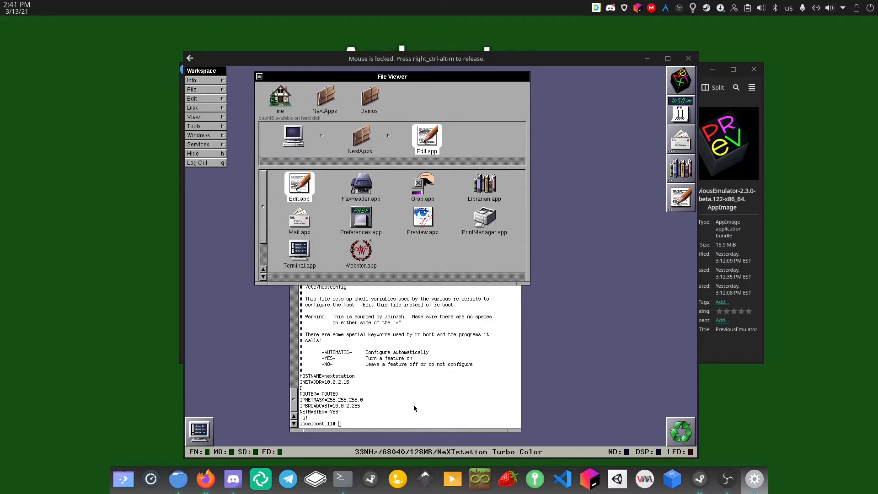
{"action": "left_click_drag", "start_coordinate": [297, 191], "coordinate": [402, 383]}
{"action": "left_click", "coordinate": [401, 384]}
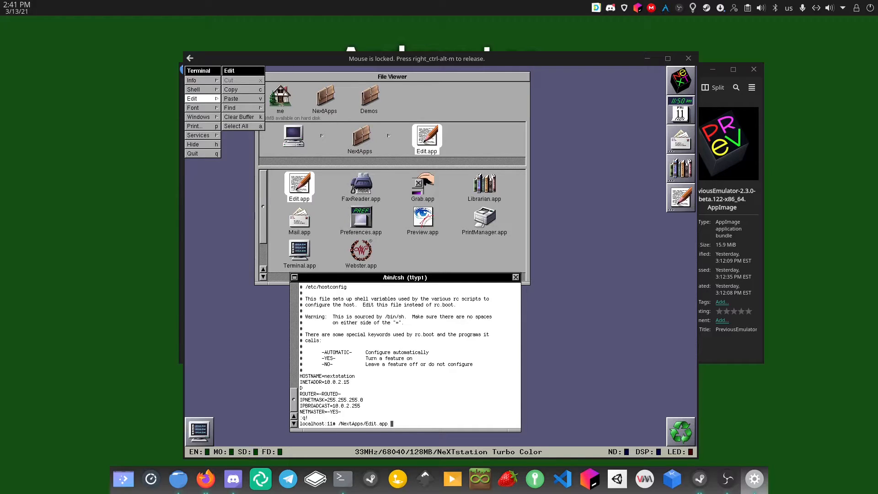
Edit /etc/hostconfig so that ROUTER is 10.0.2.2 instead of -ROUTED-, then quit Edit
{"action": "type", "text": "/Edit /etc/hostconfig"}
{"action": "key", "text": "Return"}
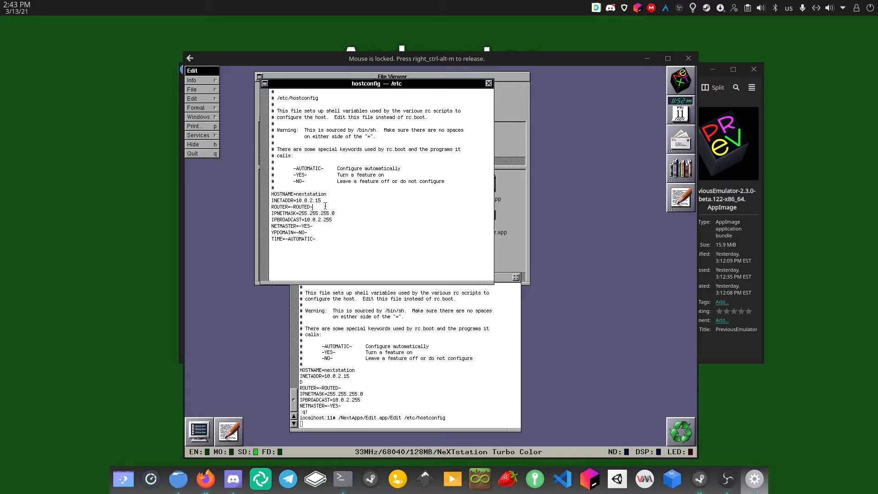
{"action": "key", "text": "BackSpace"}
{"action": "key", "text": "BackSpace"}
{"action": "key", "text": "BackSpace"}
{"action": "key", "text": "BackSpace"}
{"action": "key", "text": "BackSpace"}
{"action": "key", "text": "BackSpace"}
{"action": "key", "text": "BackSpace"}
{"action": "key", "text": "BackSpace"}
{"action": "type", "text": "10.0"}
{"action": "left_click", "coordinate": [192, 90]}
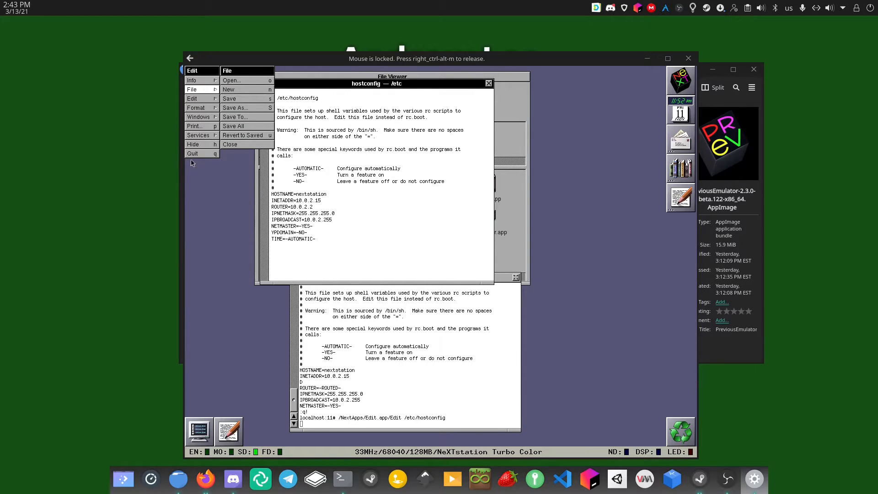
{"action": "left_click", "coordinate": [202, 154]}
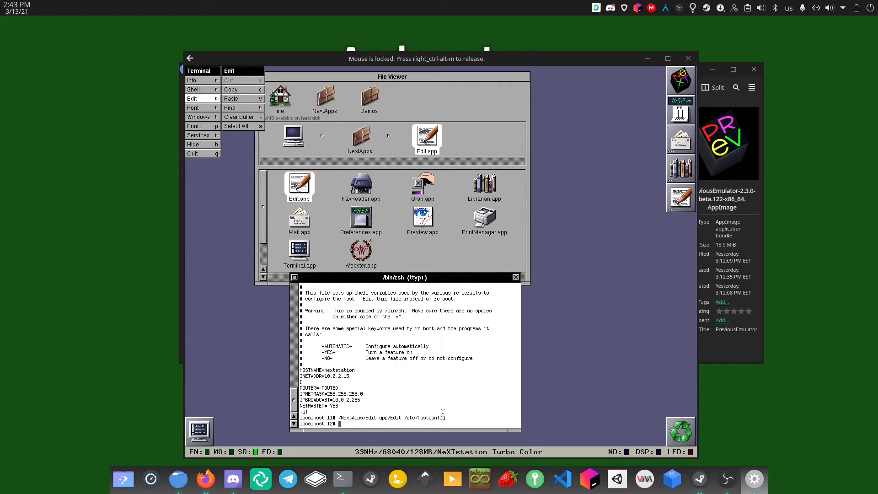
Open /etc/resolv.conf in vi and insert the line 'nameserver 10.0.2.3'
{"action": "type", "text": "vi /etc/re"}
{"action": "key", "text": "BackSpace"}
{"action": "type", "text": "olv.conf"}
{"action": "key", "text": "Return"}
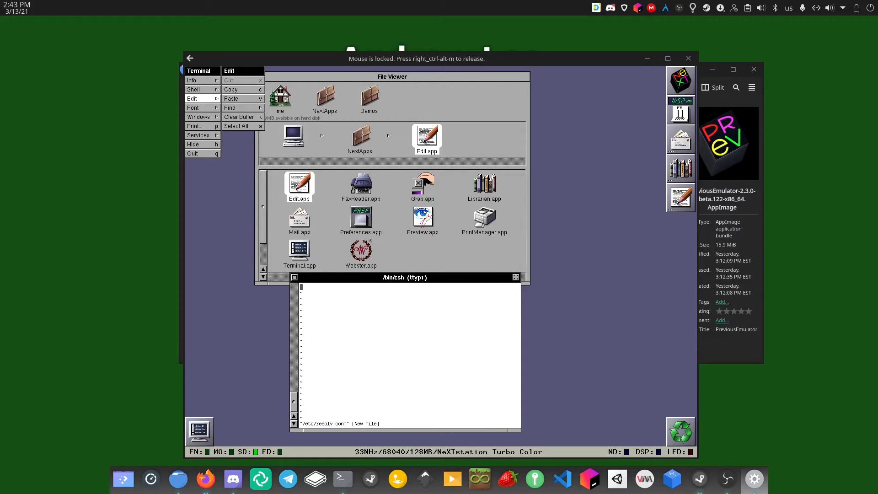
{"action": "type", "text": "inameserver 10.0.2.3"}
{"action": "key", "text": "Escape"}
Save resolv.conf with :x and display it with cat /etc/resolv.conf
{"action": "key", "text": "h"}
{"action": "key", "text": "h"}
{"action": "key", "text": "h"}
{"action": "key", "text": "h"}
{"action": "type", "text": ":x"}
{"action": "key", "text": "Return"}
{"action": "key", "text": "l"}
{"action": "key", "text": "l"}
{"action": "type", "text": ":"}
{"action": "type", "text": ":x"}
{"action": "key", "text": "Return"}
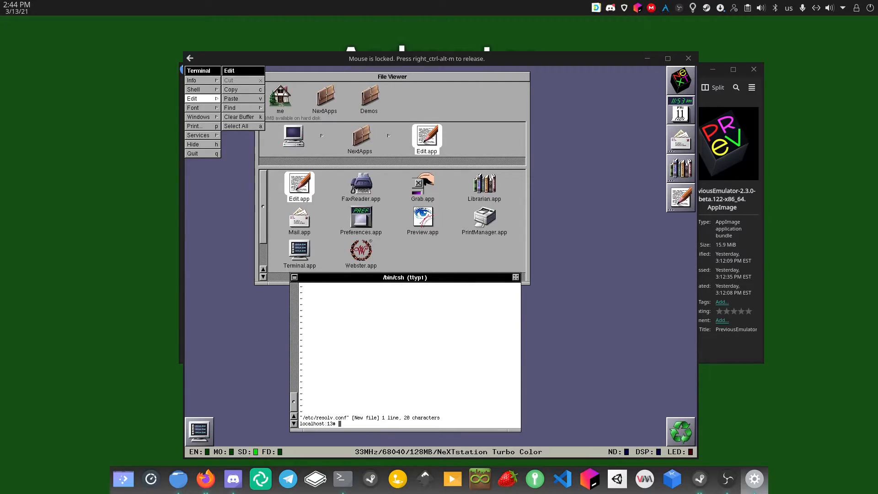
{"action": "type", "text": "cat /etc/resolv.conf"}
{"action": "key", "text": "Return"}
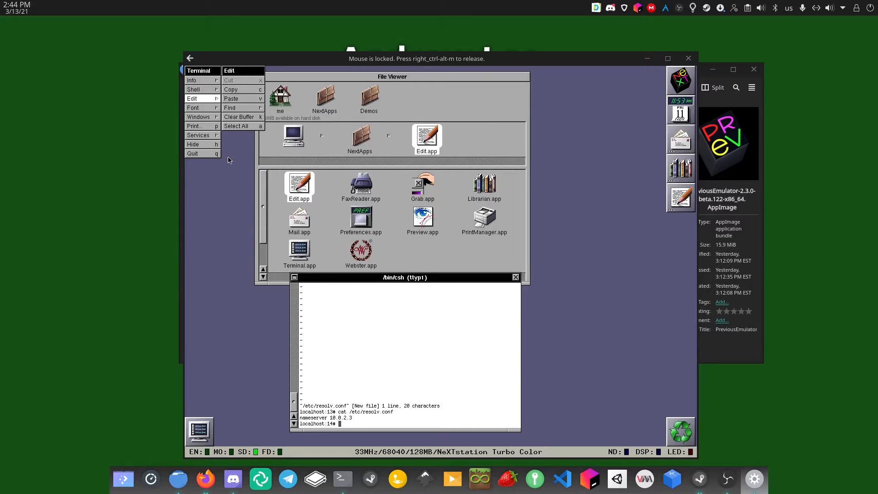
Quit Terminal, log out, and power off the NeXT machine
{"action": "left_click", "coordinate": [216, 154]}
{"action": "left_click", "coordinate": [206, 163]}
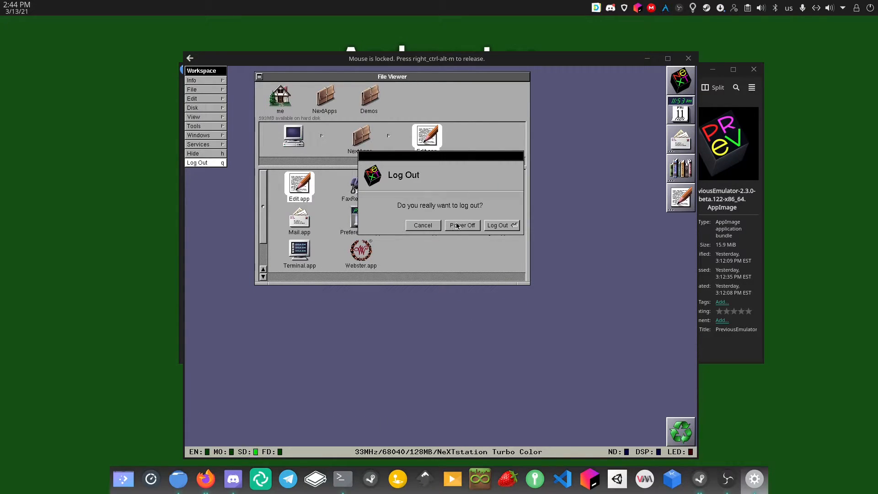
{"action": "left_click", "coordinate": [457, 225]}
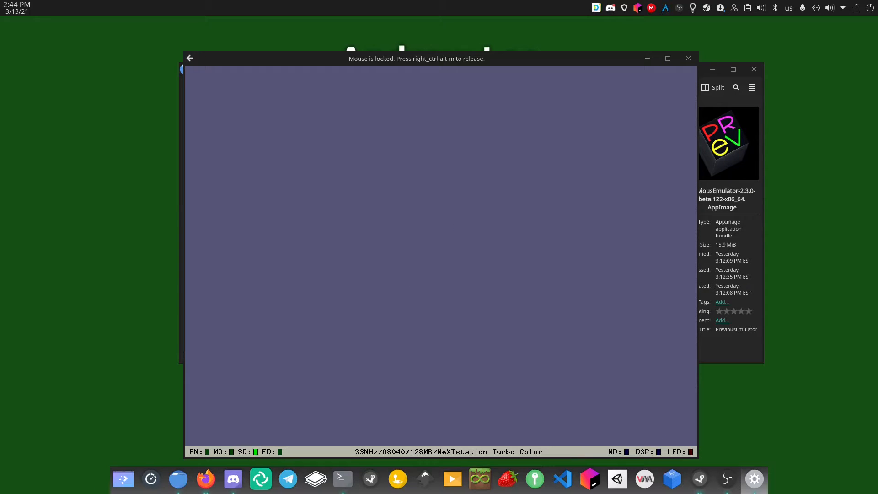
Reboot the NeXT machine by entering bsd at the ROM monitor
{"action": "key", "text": "ctrl+alt+m"}
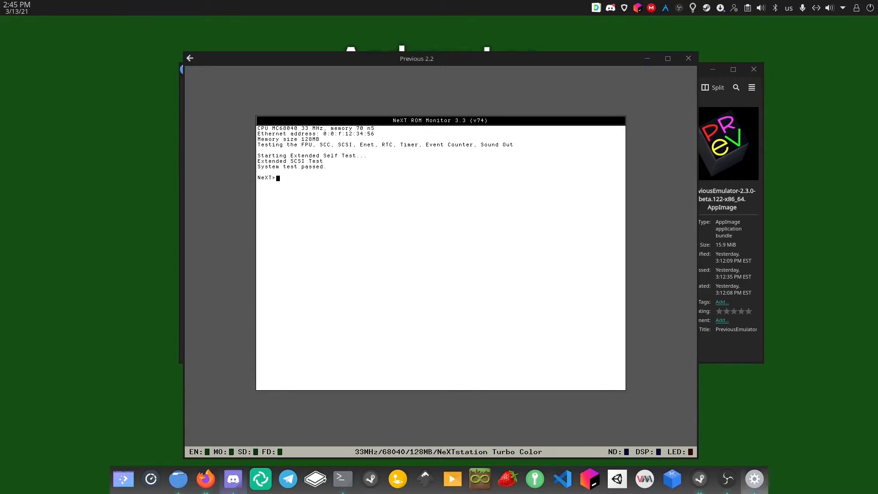
{"action": "type", "text": "bsd"}
{"action": "key", "text": "Return"}
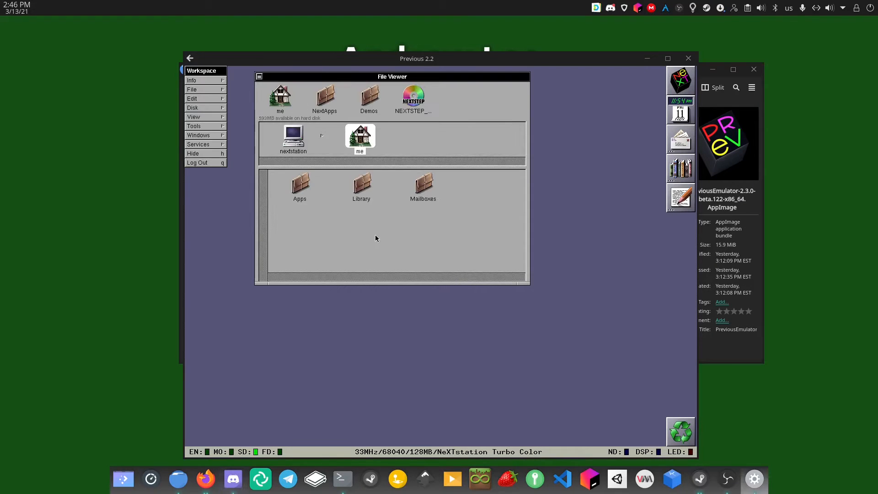
Launch Terminal.app from the NextApps folder on the hard disk
{"action": "left_click", "coordinate": [303, 150]}
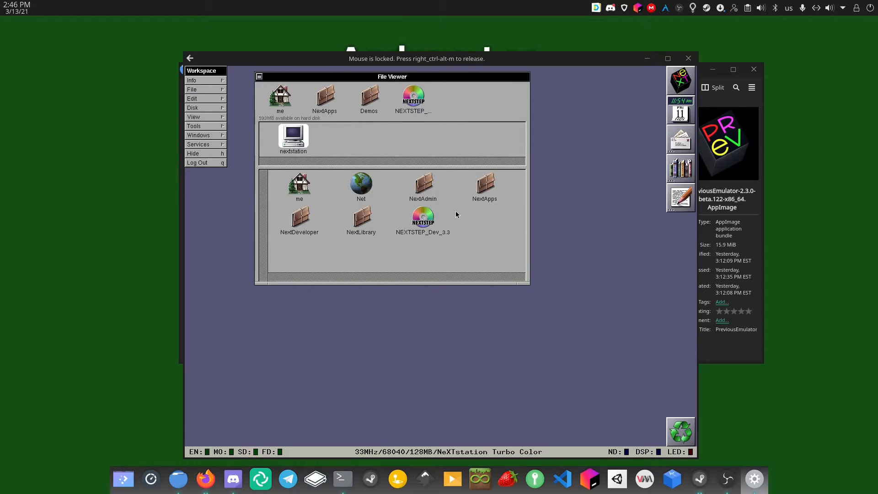
{"action": "double_click", "coordinate": [489, 187]}
{"action": "left_click", "coordinate": [485, 187]}
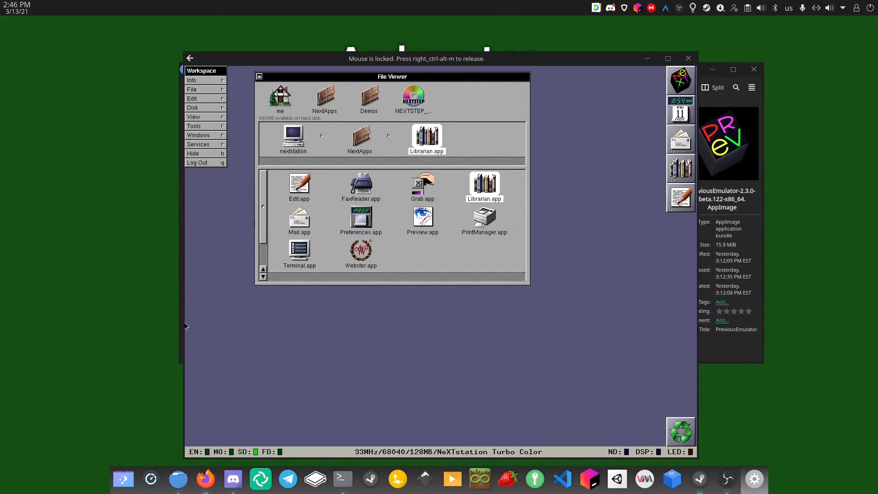
{"action": "double_click", "coordinate": [295, 259]}
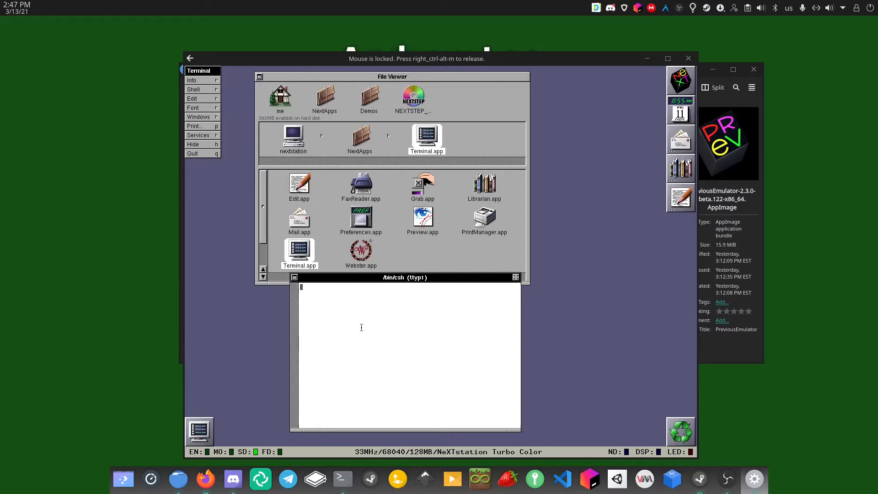
As root (su -), ping google.com, stop it with Ctrl-C, then open Previous's main menu with F12
{"action": "type", "text": "su -"}
{"action": "key", "text": "Return"}
{"action": "type", "text": "ping oog"}
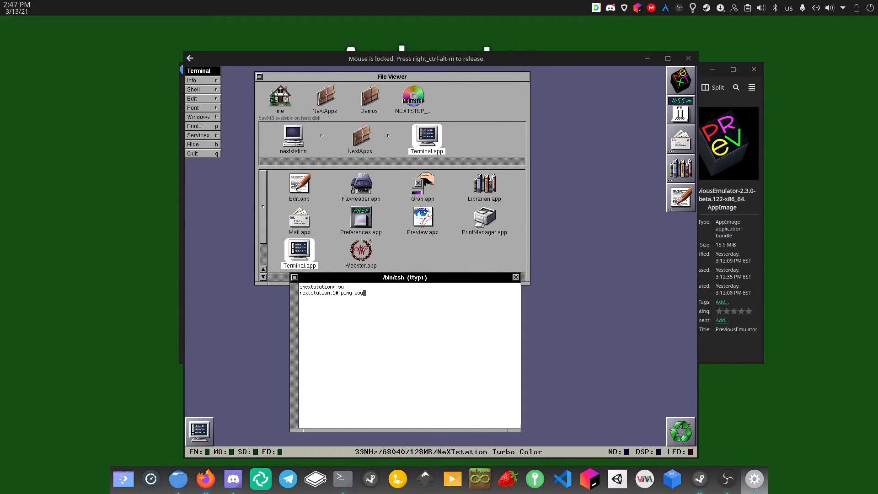
{"action": "type", "text": "oogle.com"}
{"action": "key", "text": "Return"}
{"action": "left_click_drag", "start_coordinate": [300, 298], "coordinate": [428, 312]}
{"action": "key", "text": "ctrl+c"}
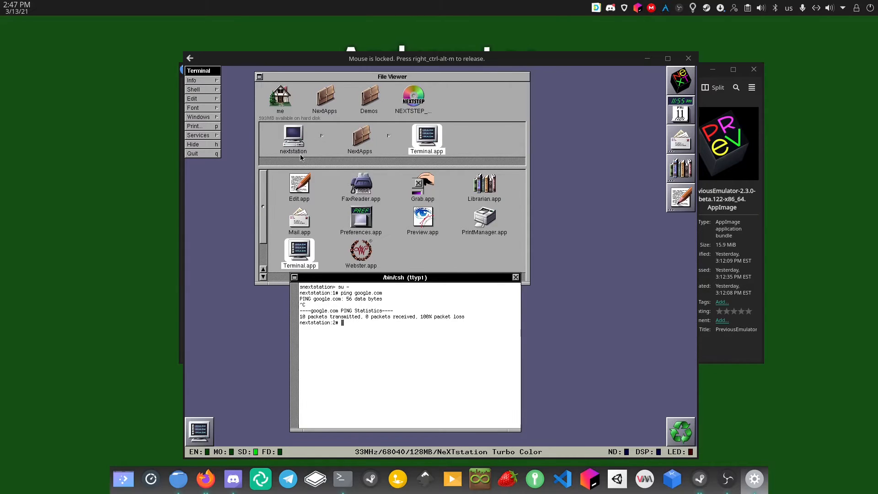
{"action": "key", "text": "ctrl+alt+m"}
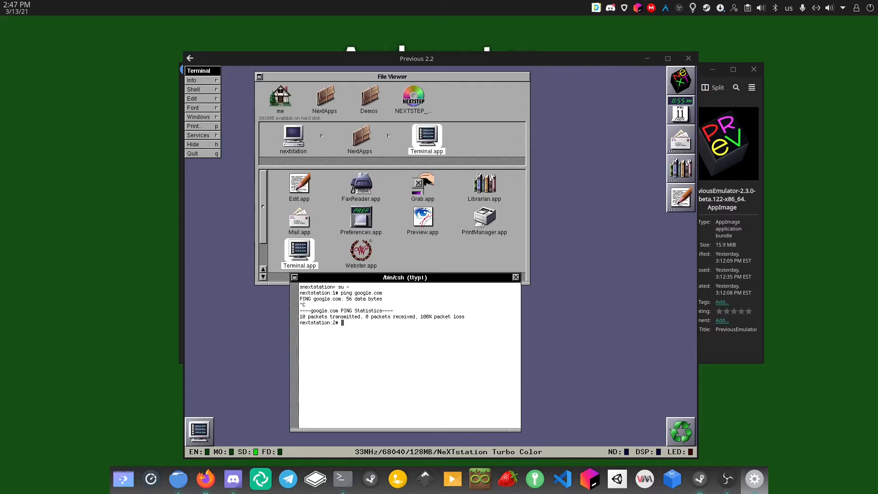
{"action": "key", "text": "F12"}
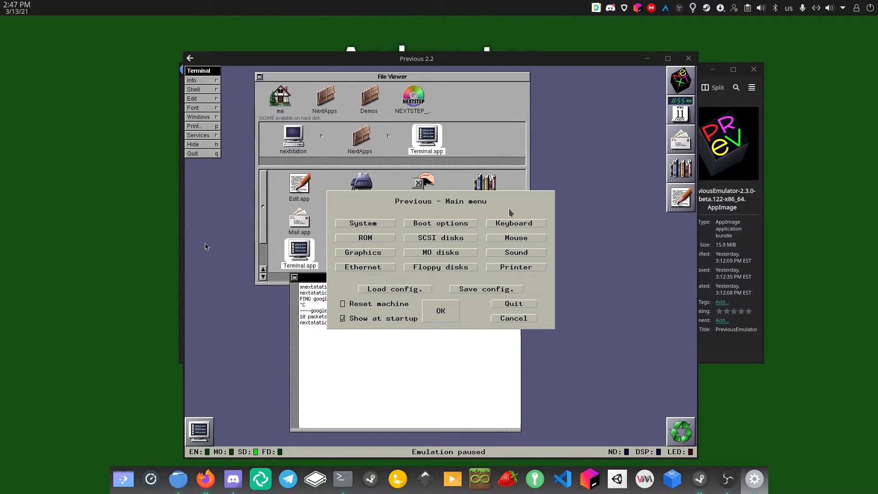
In SCSI disk settings, eject the developer tools CD-ROM image and start choosing a new one
{"action": "left_click", "coordinate": [448, 238]}
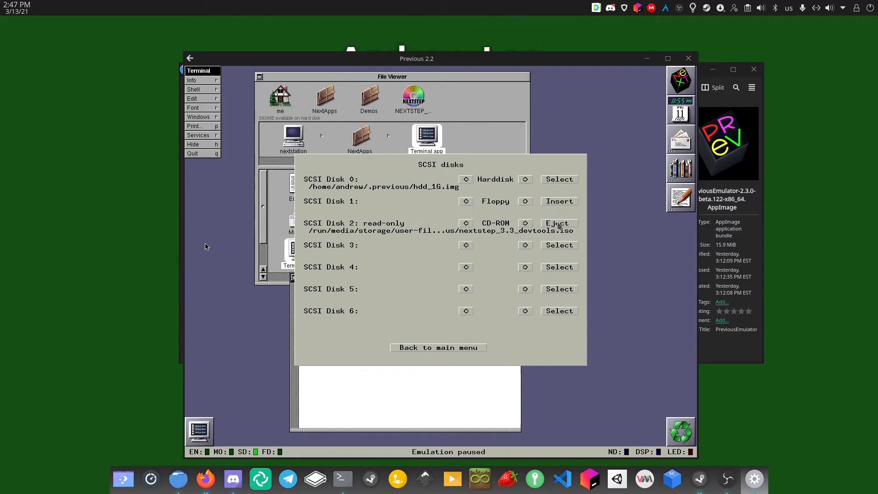
{"action": "left_click", "coordinate": [558, 224]}
{"action": "left_click", "coordinate": [389, 274]}
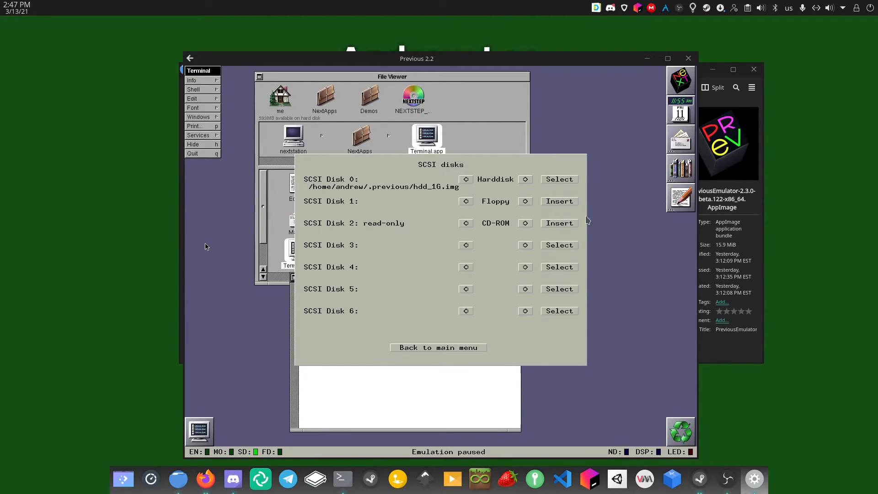
{"action": "left_click", "coordinate": [572, 224]}
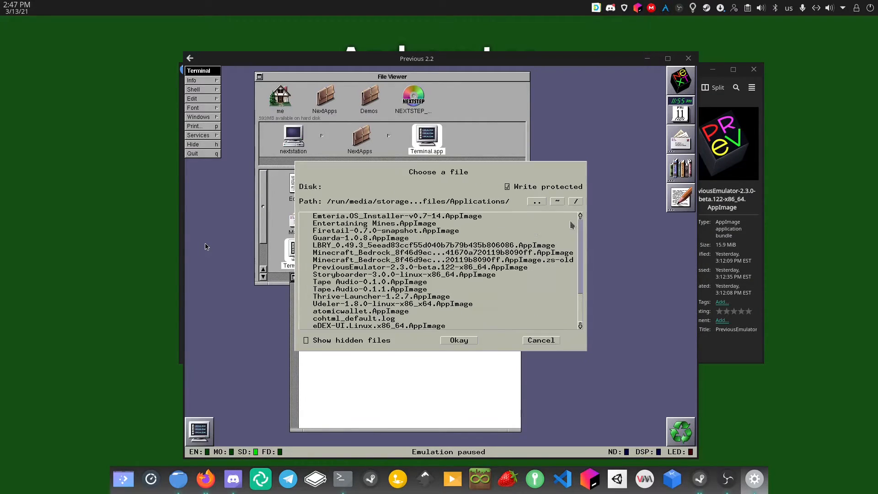
Show hidden files, open the .previous folder, and pick onmiweb.iso as the CD-ROM image
{"action": "left_click", "coordinate": [536, 202]}
{"action": "scroll", "coordinate": [326, 320], "scroll_direction": "down", "scroll_amount": 8}
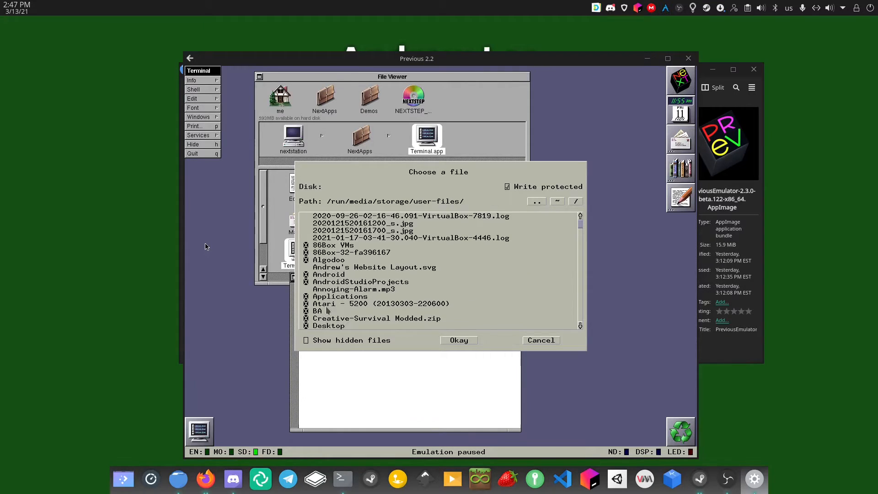
{"action": "scroll", "coordinate": [327, 310], "scroll_direction": "down", "scroll_amount": 4}
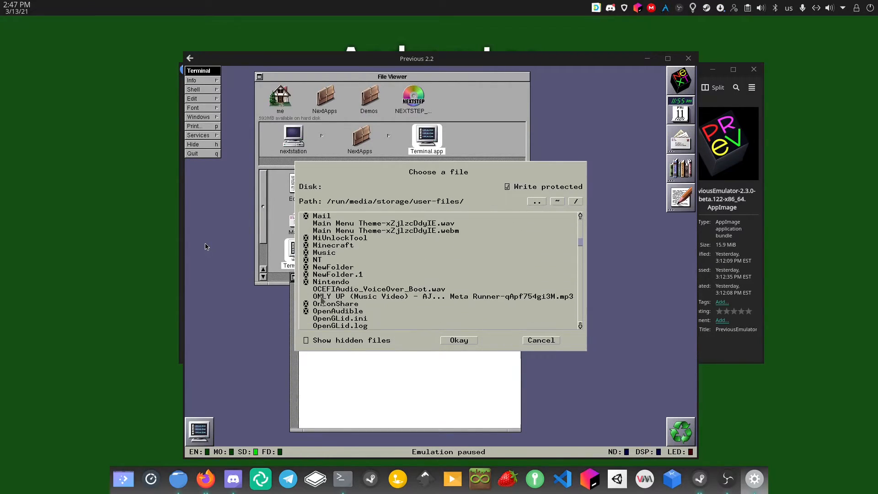
{"action": "scroll", "coordinate": [325, 306], "scroll_direction": "up", "scroll_amount": 2}
{"action": "left_click", "coordinate": [306, 340]}
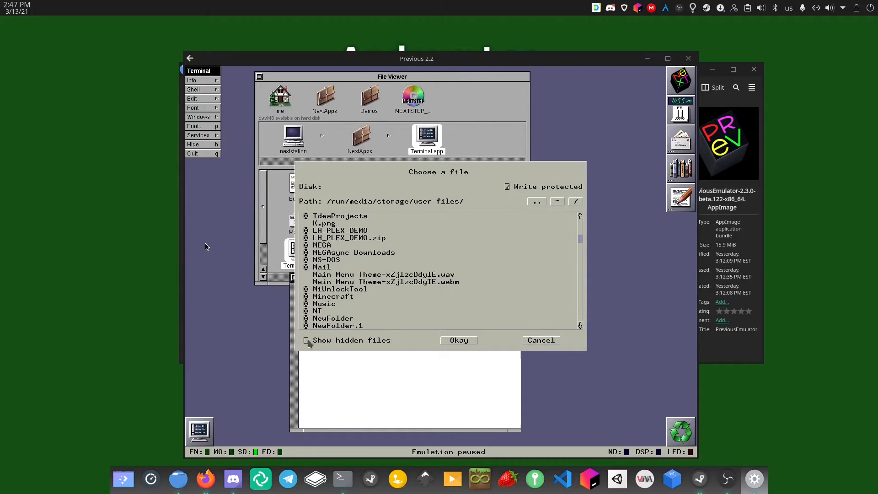
{"action": "scroll", "coordinate": [343, 295], "scroll_direction": "down", "scroll_amount": 6}
{"action": "scroll", "coordinate": [343, 295], "scroll_direction": "down", "scroll_amount": 12}
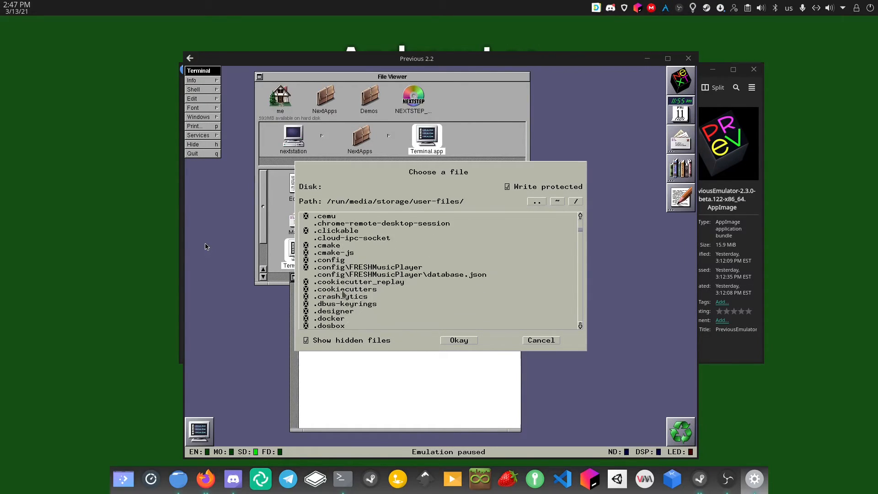
{"action": "scroll", "coordinate": [341, 296], "scroll_direction": "down", "scroll_amount": 12}
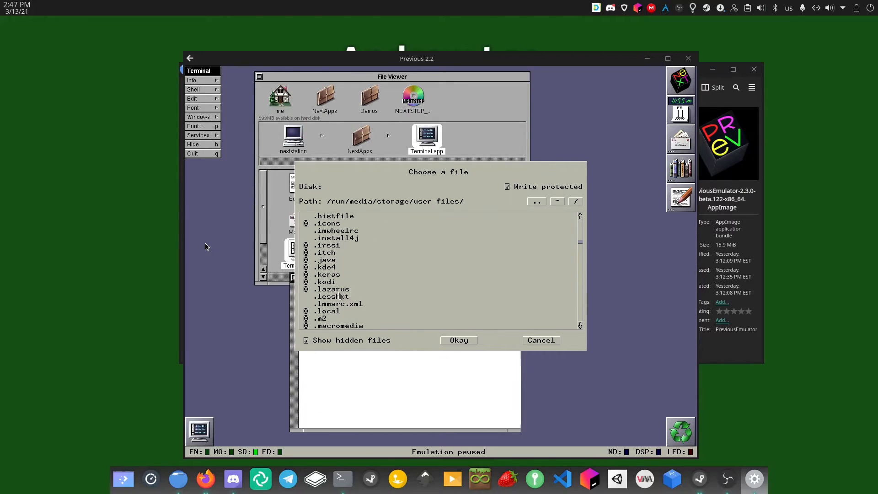
{"action": "scroll", "coordinate": [314, 311], "scroll_direction": "down", "scroll_amount": 6}
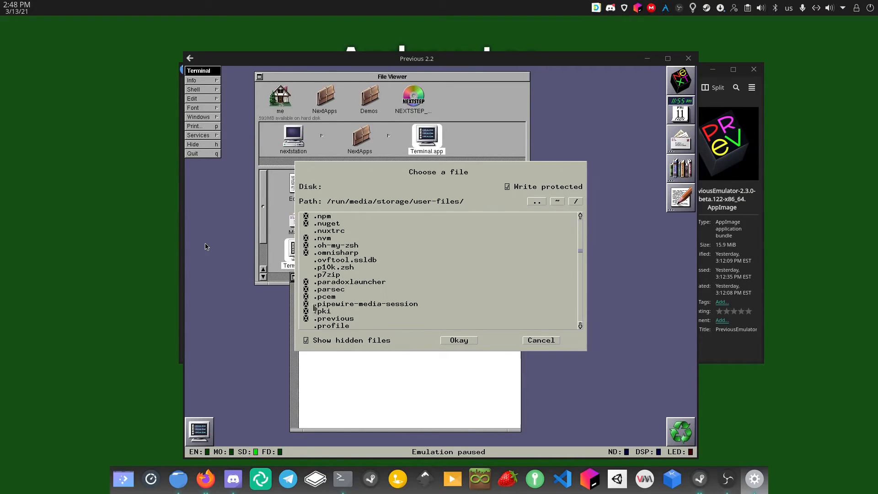
{"action": "left_click", "coordinate": [310, 295]}
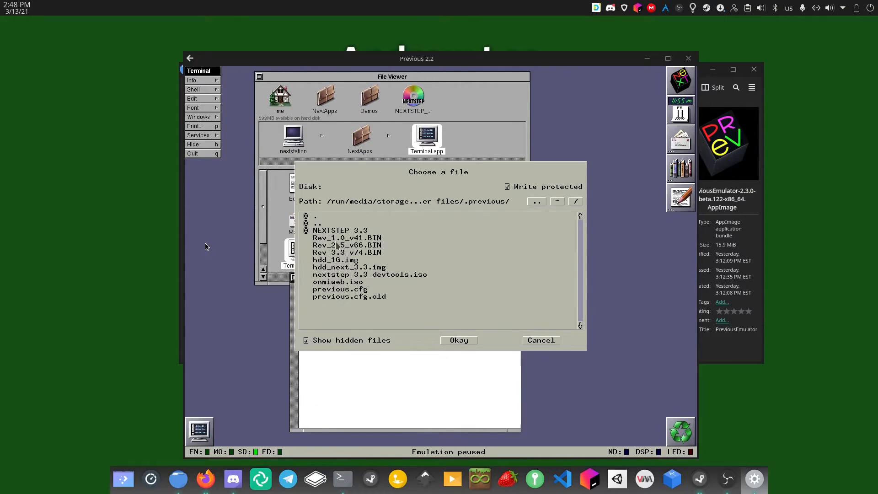
{"action": "left_click", "coordinate": [327, 283]}
{"action": "left_click", "coordinate": [457, 340]}
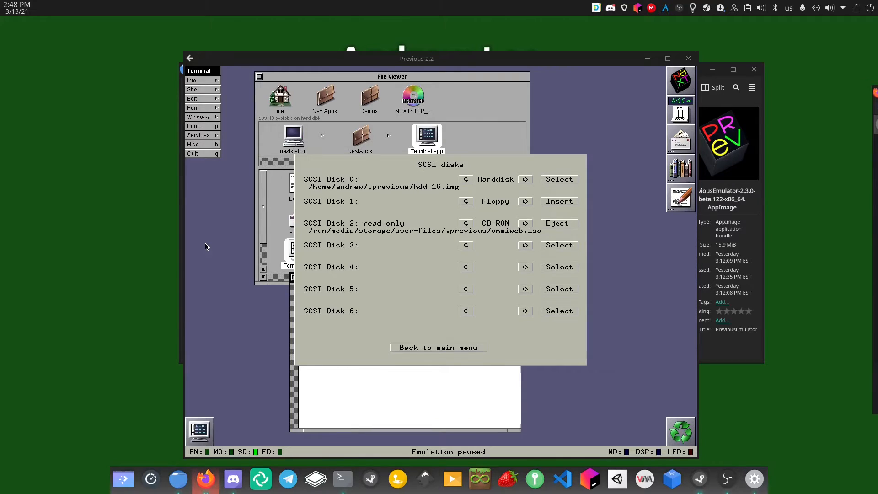
{"action": "left_click_drag", "start_coordinate": [877, 68], "coordinate": [877, 97]}
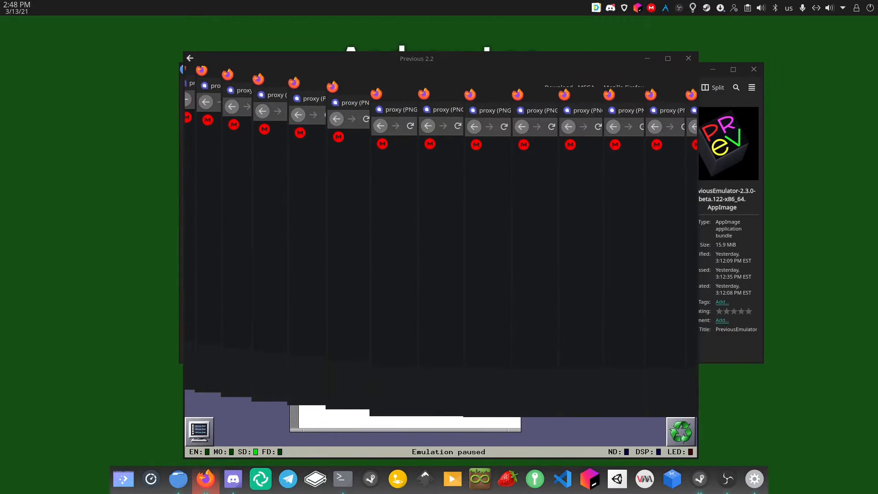
Reposition the emulator window and cancel the quit prompt to keep emulation running
{"action": "left_click_drag", "start_coordinate": [442, 61], "coordinate": [430, 63]}
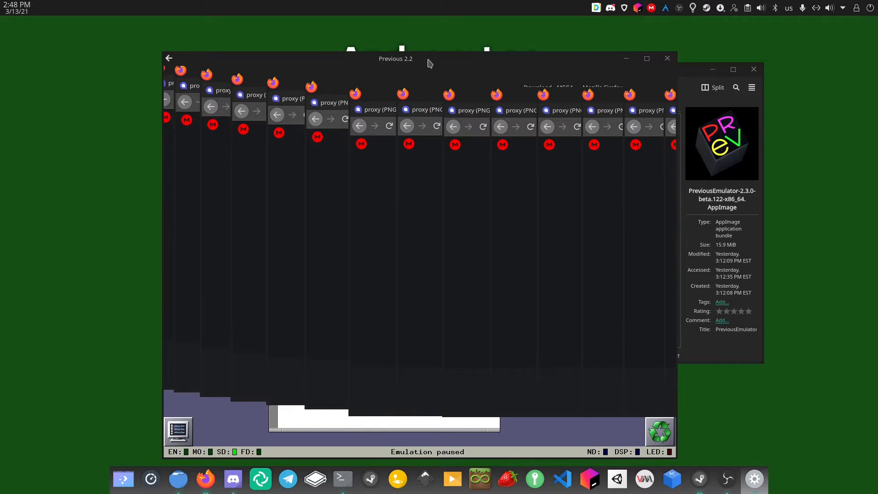
{"action": "left_click_drag", "start_coordinate": [400, 69], "coordinate": [420, 45]}
{"action": "left_click", "coordinate": [643, 42]}
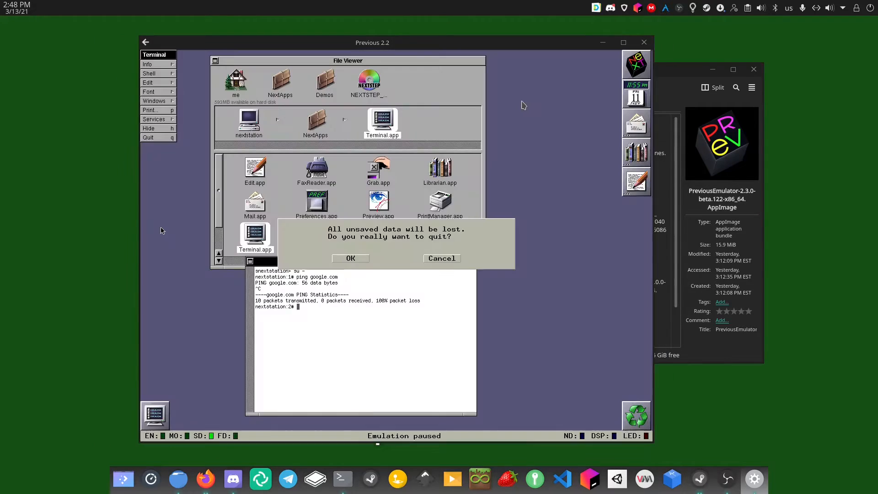
{"action": "left_click", "coordinate": [440, 258]}
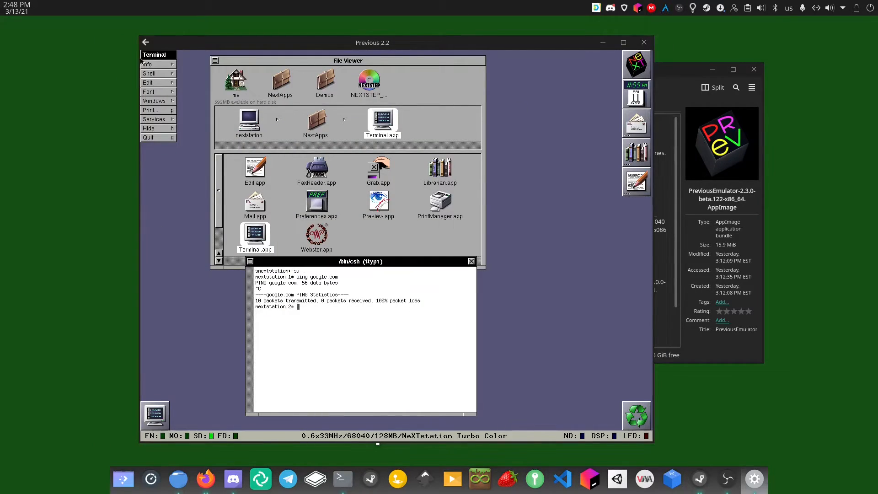
Open Previous's settings with F12 and close them again to resume emulation
{"action": "key", "text": "F12"}
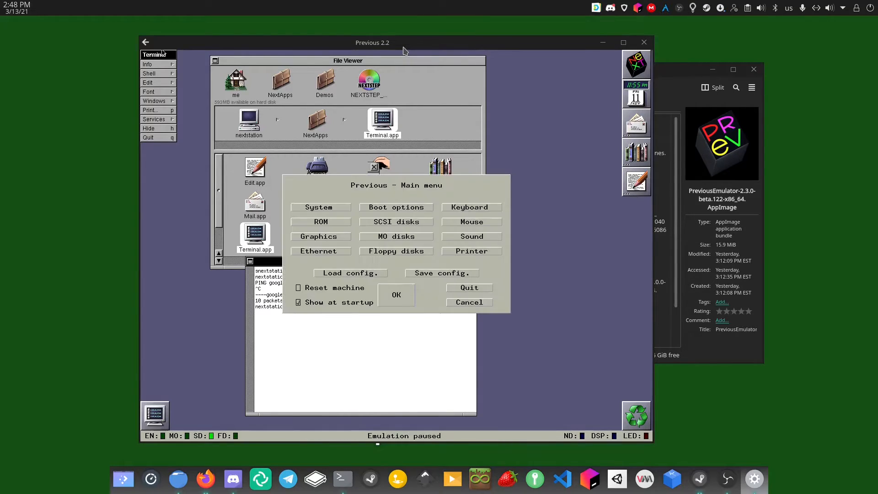
{"action": "left_click_drag", "start_coordinate": [449, 43], "coordinate": [468, 45]}
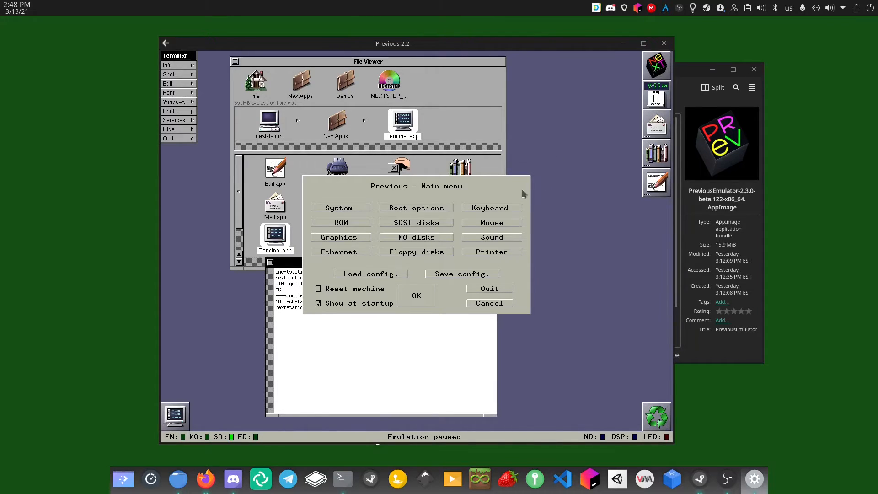
{"action": "left_click", "coordinate": [422, 296]}
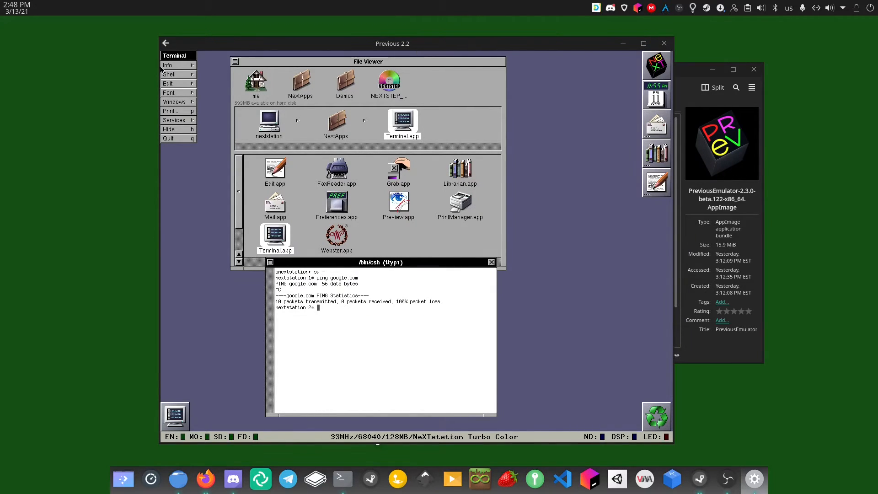
Show the nextstation root in the File Viewer and select the NEXTSTEP_Dev_3.3 disc
{"action": "left_click", "coordinate": [379, 80]}
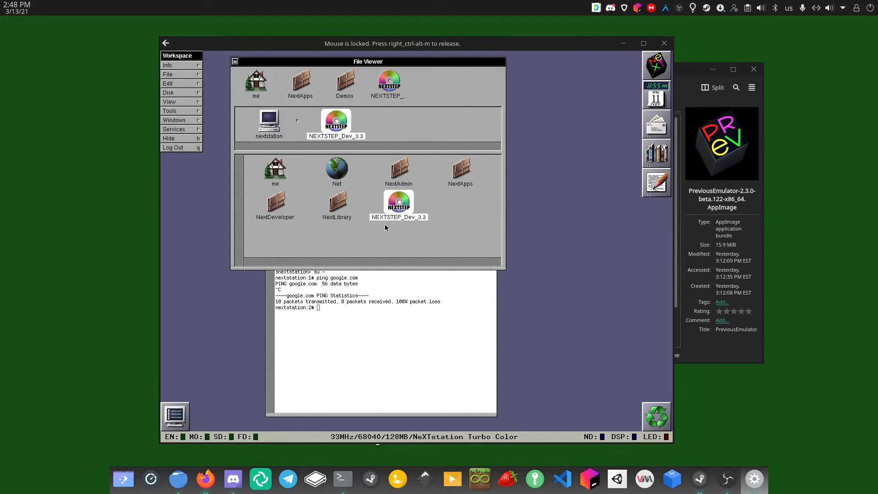
{"action": "left_click", "coordinate": [404, 189]}
{"action": "left_click", "coordinate": [396, 211]}
Eject the NEXTSTEP dev tools CD from SCSI Disk 2 in Previous's settings
{"action": "key", "text": "F12"}
{"action": "left_click", "coordinate": [446, 227]}
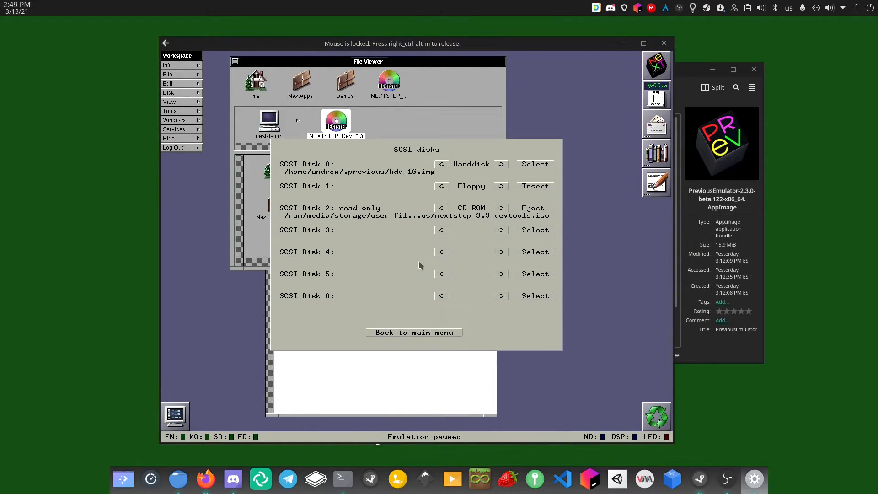
{"action": "left_click", "coordinate": [536, 210]}
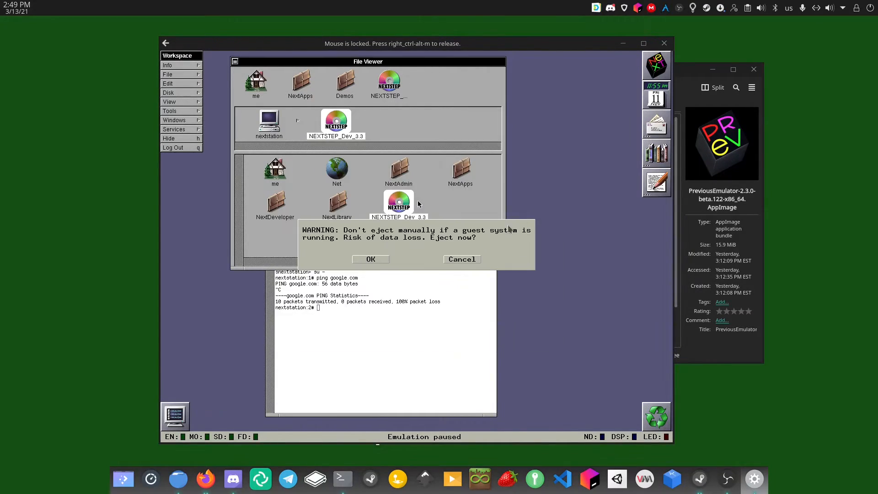
{"action": "left_click", "coordinate": [371, 259]}
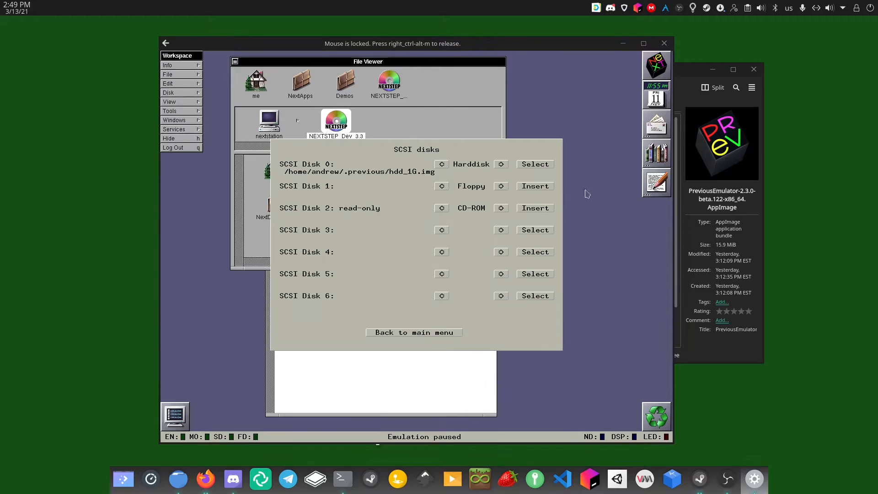
Insert ~/.previous/onmiweb.iso into Disk 2 and resume emulation
{"action": "left_click", "coordinate": [536, 209]}
{"action": "left_click", "coordinate": [533, 187]}
{"action": "scroll", "coordinate": [298, 295], "scroll_direction": "down", "scroll_amount": 10}
{"action": "scroll", "coordinate": [298, 308], "scroll_direction": "down", "scroll_amount": 9}
{"action": "scroll", "coordinate": [293, 298], "scroll_direction": "down", "scroll_amount": 10}
{"action": "scroll", "coordinate": [292, 295], "scroll_direction": "down", "scroll_amount": 10}
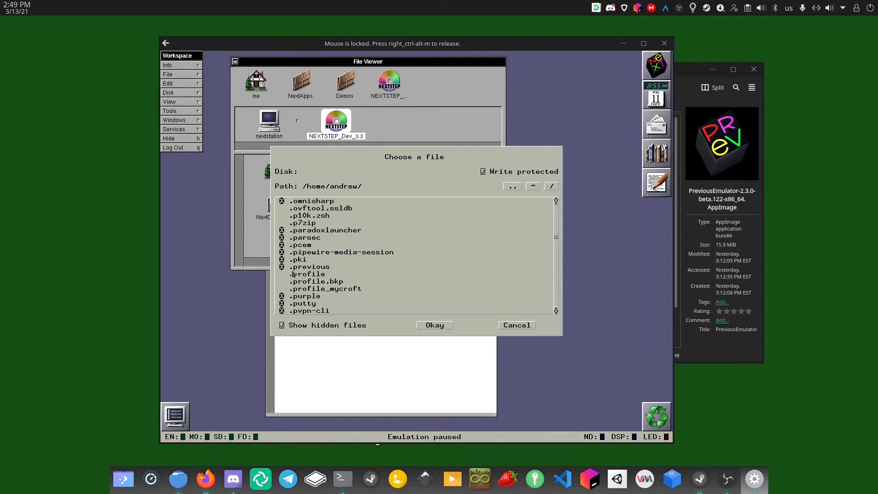
{"action": "double_click", "coordinate": [290, 267]}
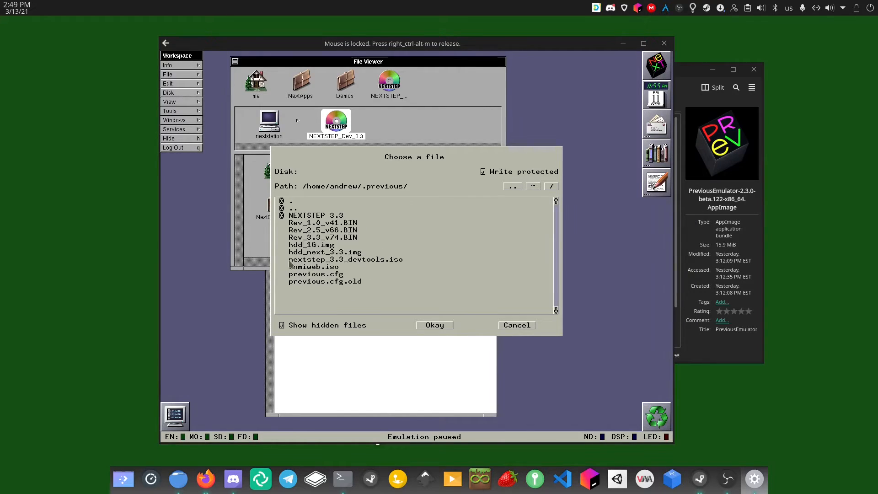
{"action": "left_click", "coordinate": [314, 267]}
{"action": "left_click", "coordinate": [430, 325]}
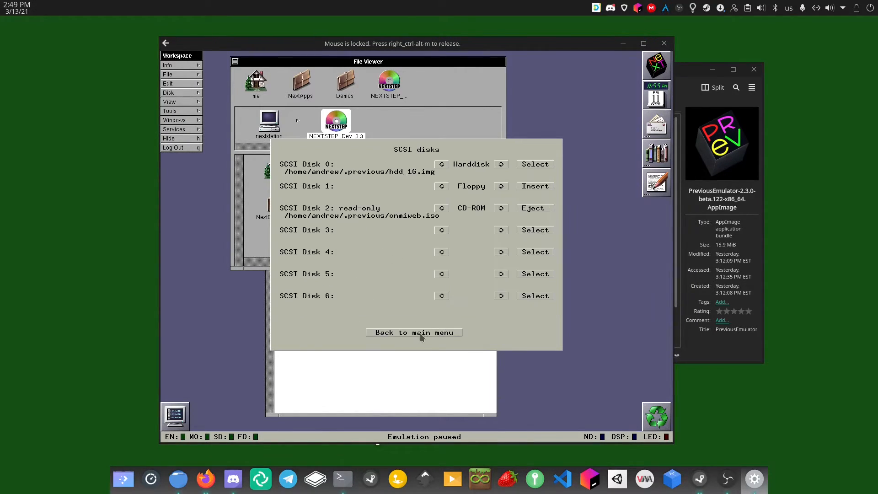
{"action": "left_click", "coordinate": [421, 333]}
{"action": "left_click", "coordinate": [415, 295]}
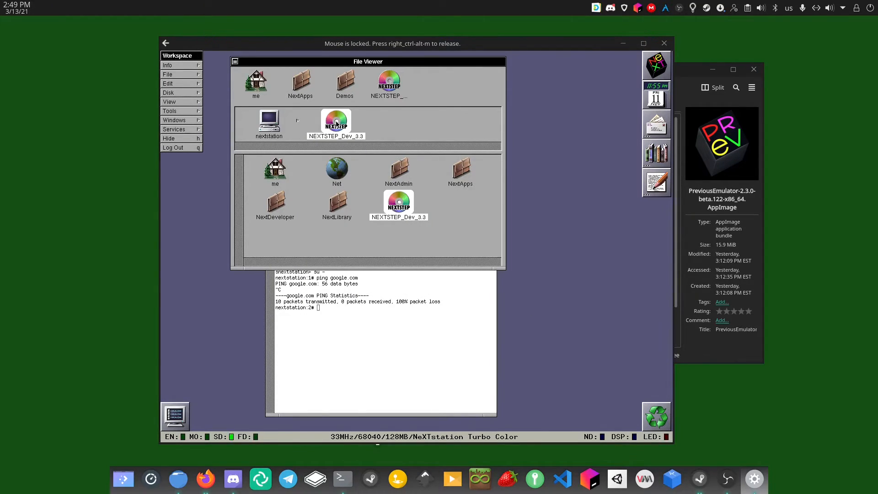
Save the emulator configuration as previous.cfg
{"action": "left_click", "coordinate": [361, 232]}
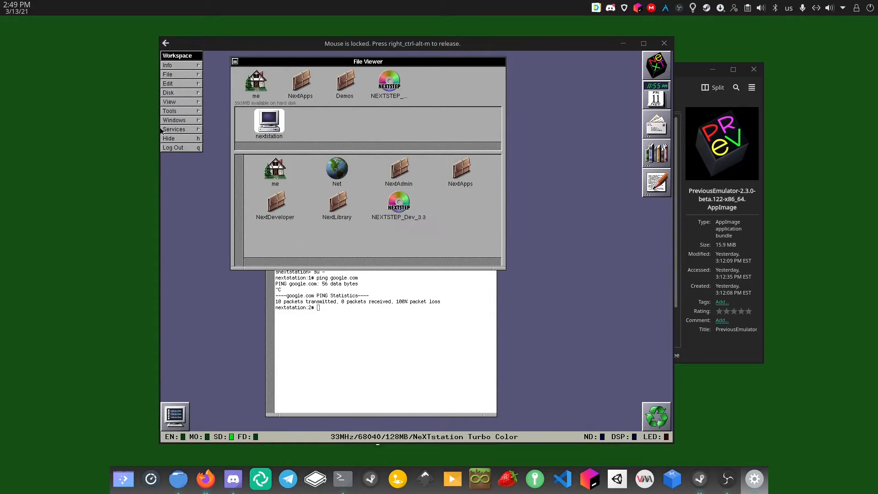
{"action": "key", "text": "F12"}
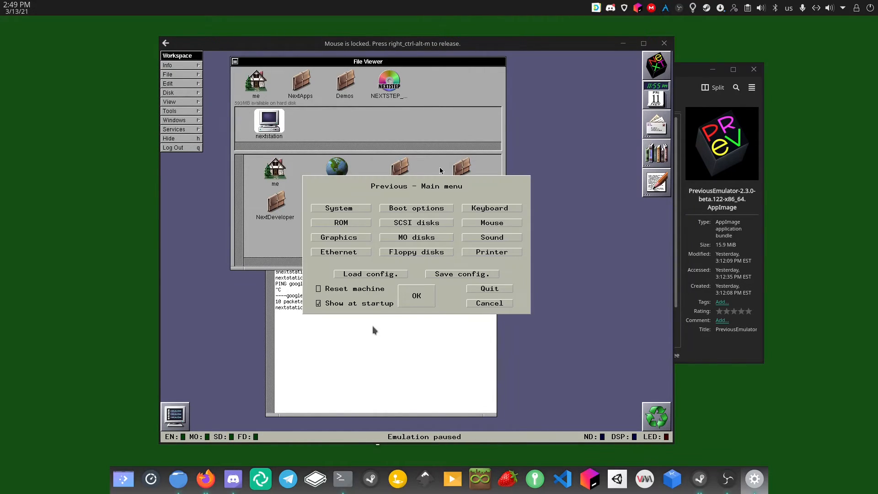
{"action": "left_click", "coordinate": [440, 274]}
{"action": "left_click", "coordinate": [427, 325]}
Resume emulation, log out of the NeXT session, and power off
{"action": "left_click", "coordinate": [418, 297]}
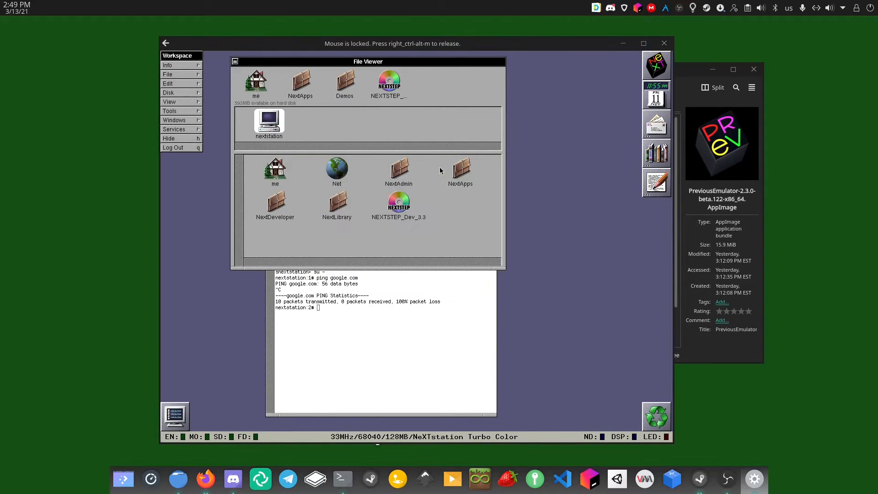
{"action": "left_click", "coordinate": [181, 149]}
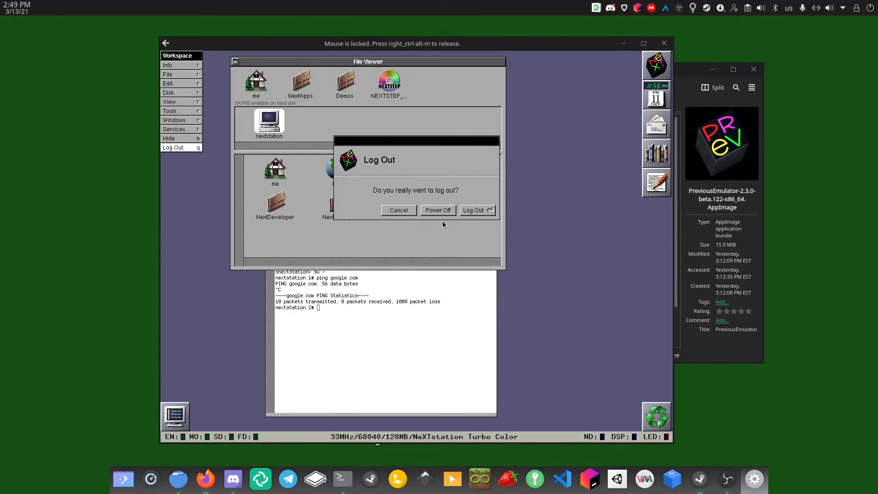
{"action": "left_click", "coordinate": [442, 216]}
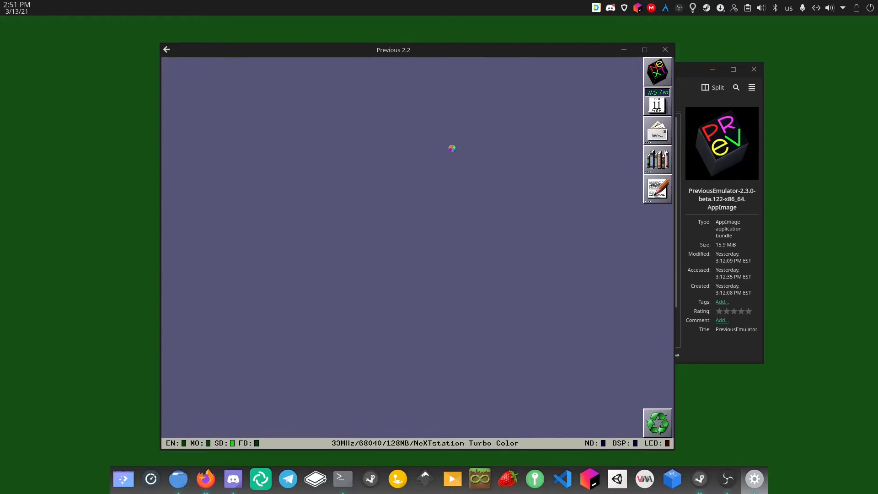
Copy omniweb_.tgz from the CDROM into the home folder
{"action": "left_click", "coordinate": [389, 89]}
{"action": "left_click", "coordinate": [254, 97]}
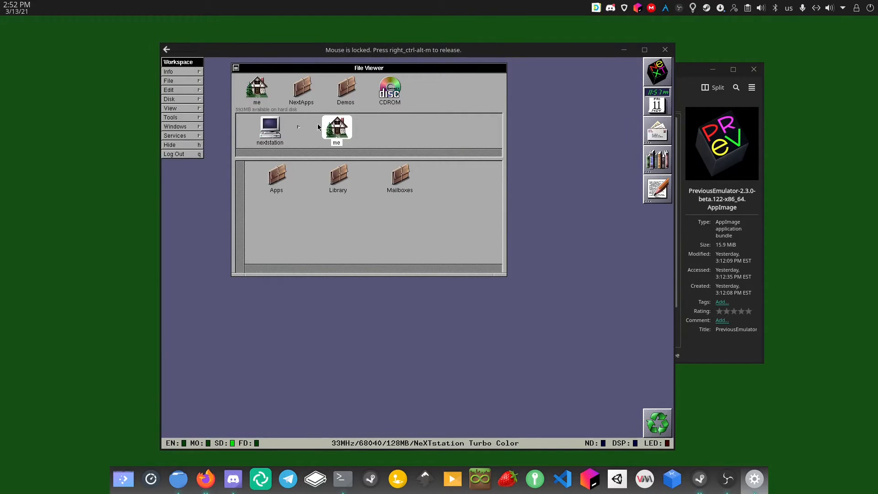
{"action": "left_click", "coordinate": [391, 96]}
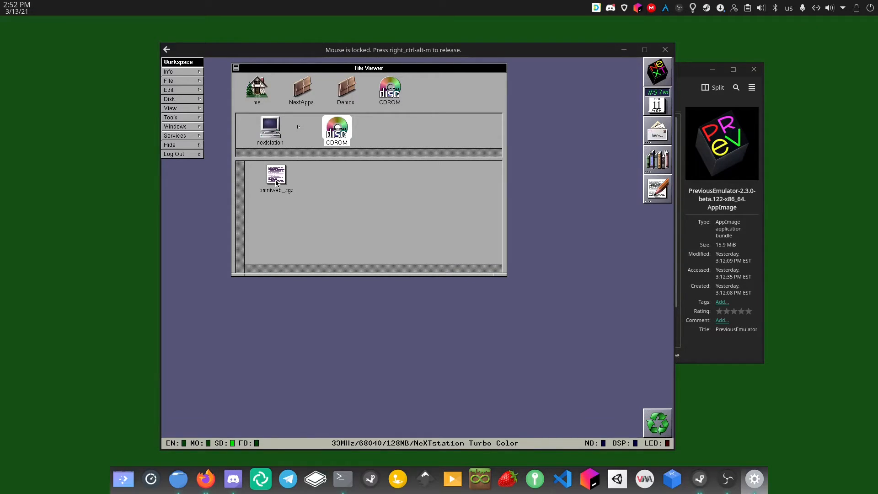
{"action": "left_click_drag", "start_coordinate": [276, 182], "coordinate": [260, 102]}
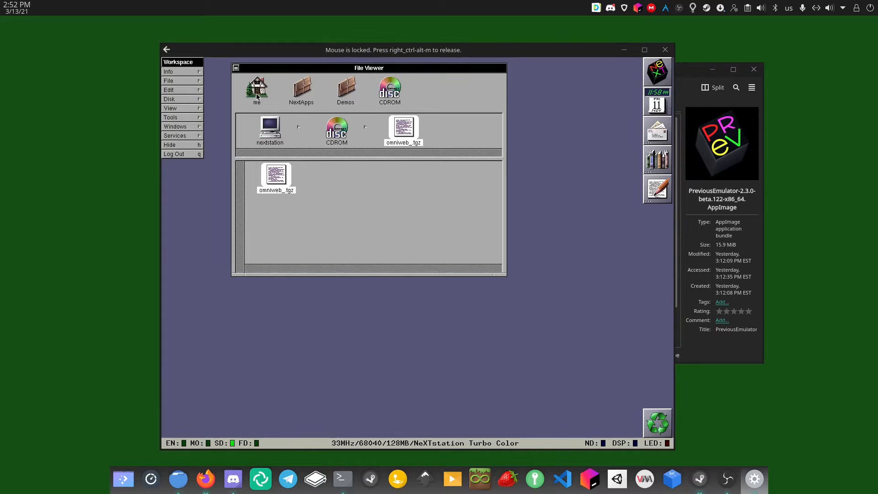
{"action": "left_click", "coordinate": [257, 92]}
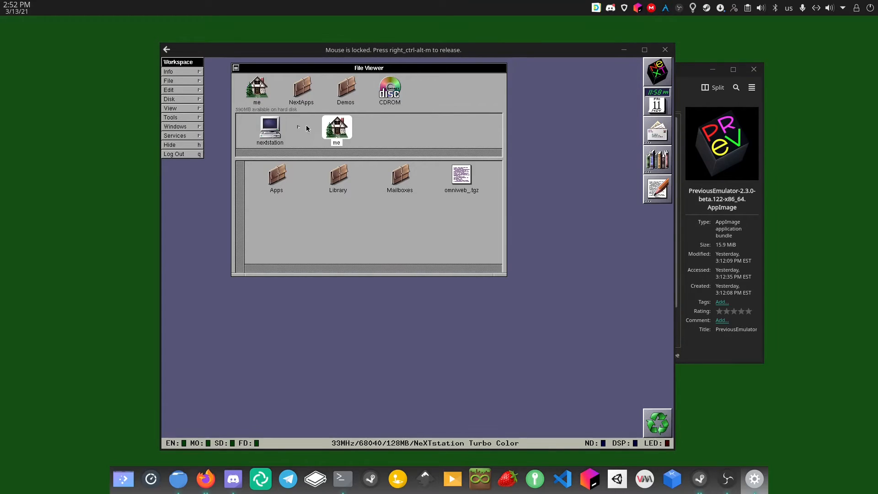
Launch Terminal.app from NextApps and show the home folder again
{"action": "left_click", "coordinate": [302, 86]}
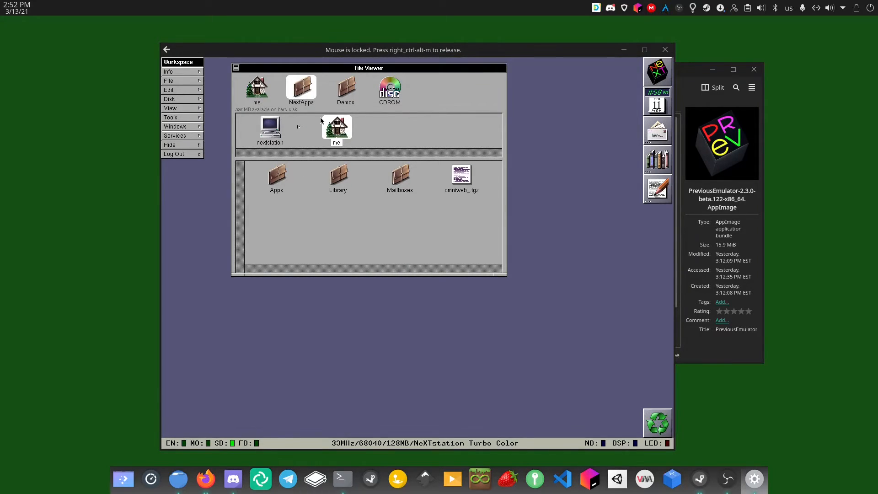
{"action": "double_click", "coordinate": [283, 244]}
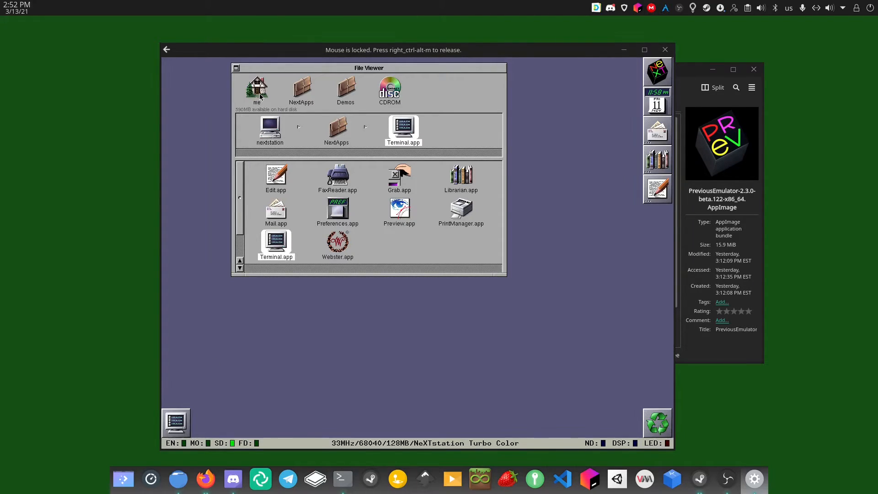
{"action": "left_click", "coordinate": [259, 97]}
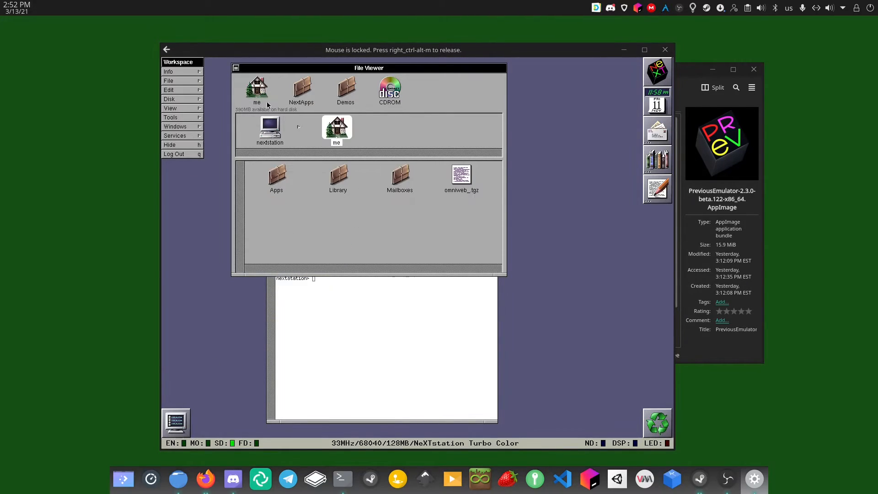
Gunzip omniweb_.tgz in Terminal and list the home folder to show OmniWeb-2.7b3-NIHS.tar
{"action": "left_click", "coordinate": [443, 316]}
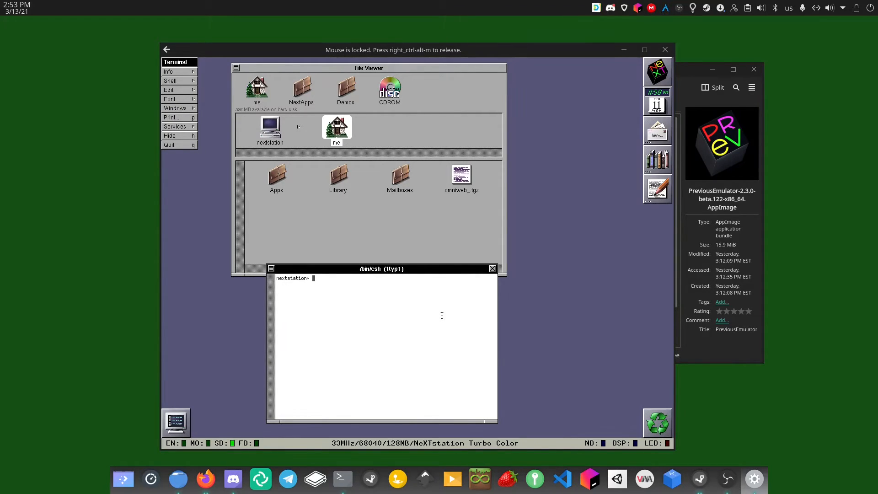
{"action": "type", "text": "gunzi"}
{"action": "type", "text": "p"}
{"action": "left_click", "coordinate": [469, 187]}
{"action": "left_click_drag", "start_coordinate": [465, 174], "coordinate": [397, 304]}
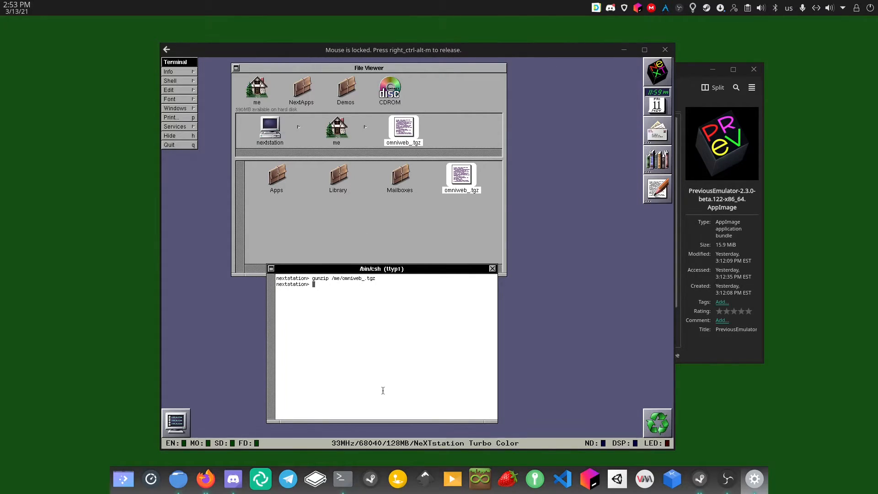
{"action": "type", "text": "ls"}
{"action": "key", "text": "Return"}
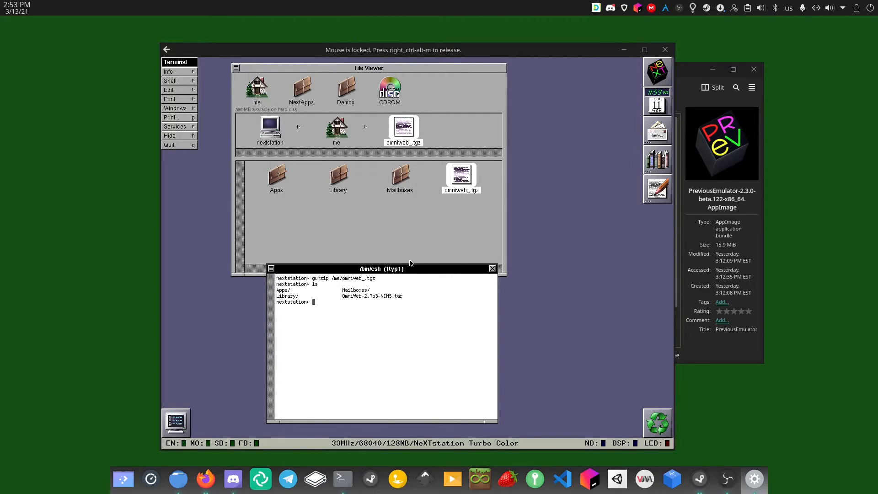
{"action": "left_click", "coordinate": [383, 233]}
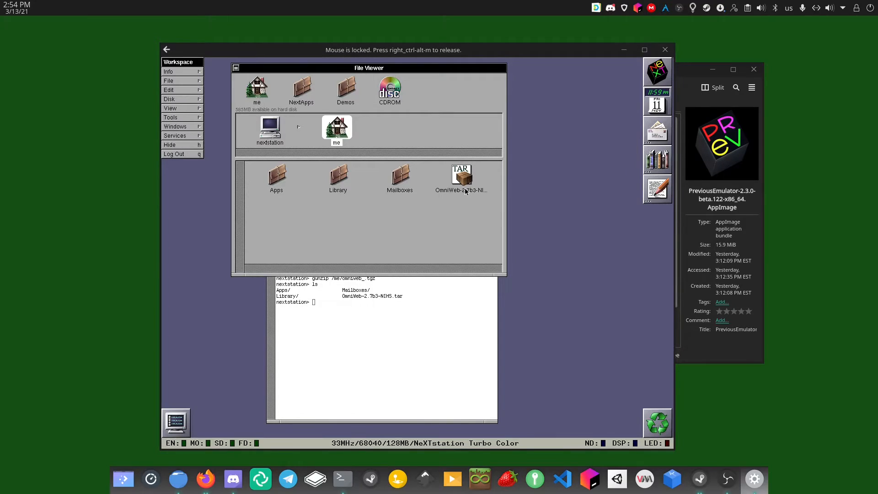
Unarchive OmniWeb-2.7b3-NIHS.tar through the File Viewer Inspector
{"action": "left_click", "coordinate": [391, 301]}
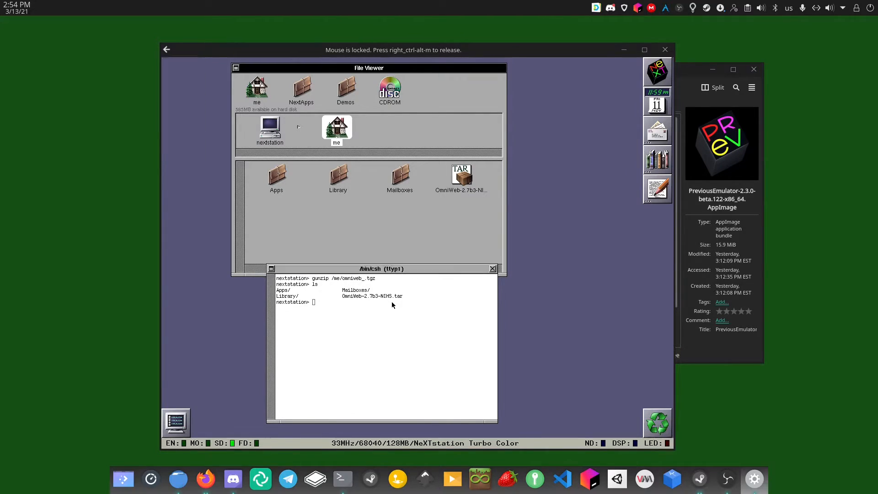
{"action": "left_click", "coordinate": [438, 224]}
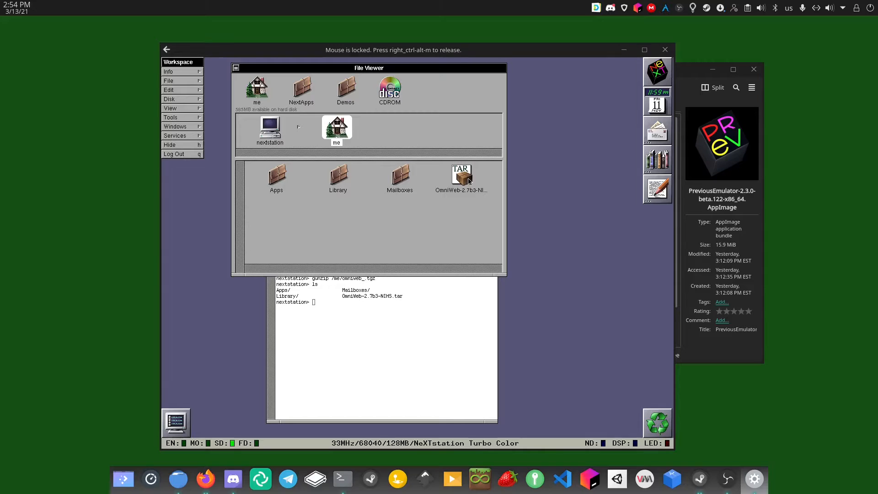
{"action": "left_click", "coordinate": [466, 183]}
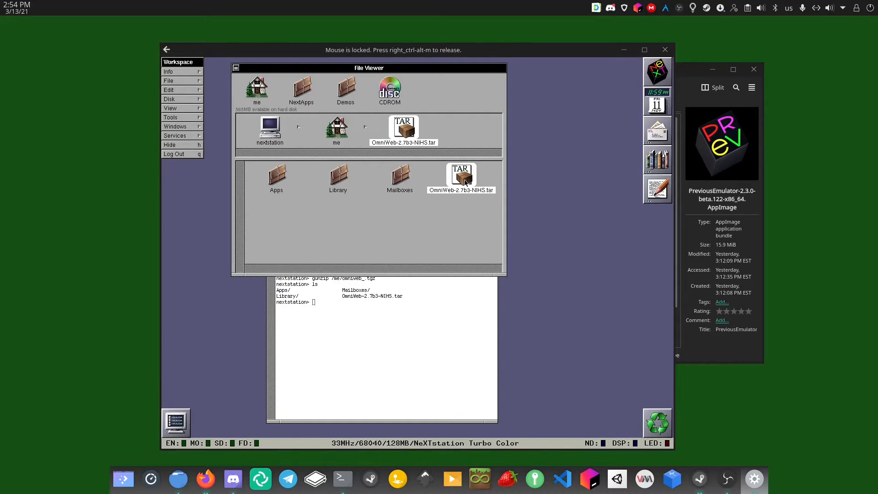
{"action": "double_click", "coordinate": [466, 183]}
{"action": "left_click", "coordinate": [618, 424]}
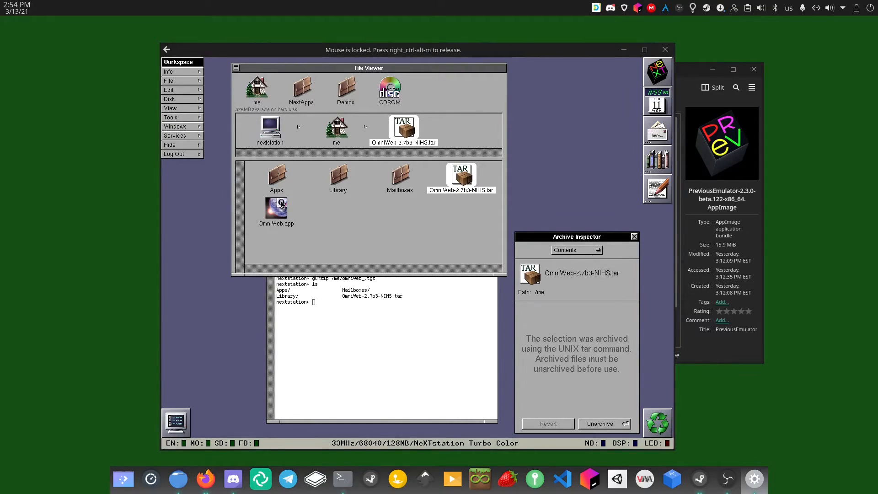
Move the extracted OmniWeb.app into the Apps folder, open Apps, and close the Inspector
{"action": "left_click", "coordinate": [275, 217]}
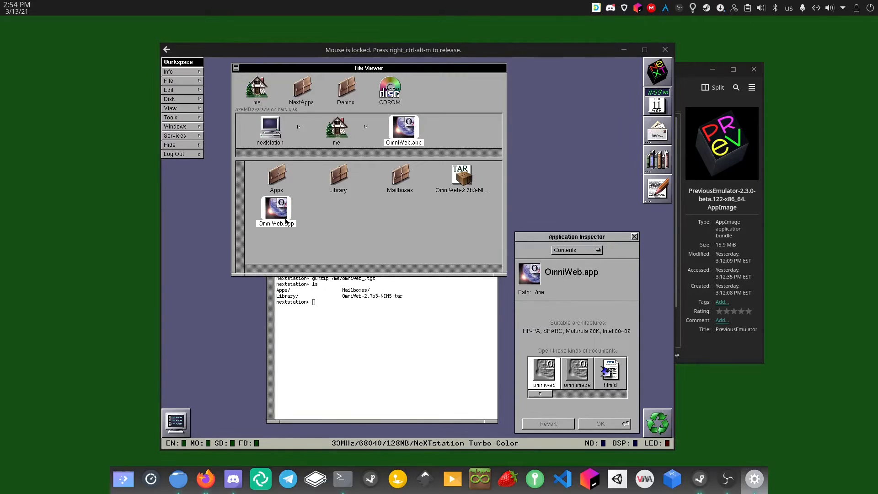
{"action": "left_click_drag", "start_coordinate": [278, 214], "coordinate": [282, 185]}
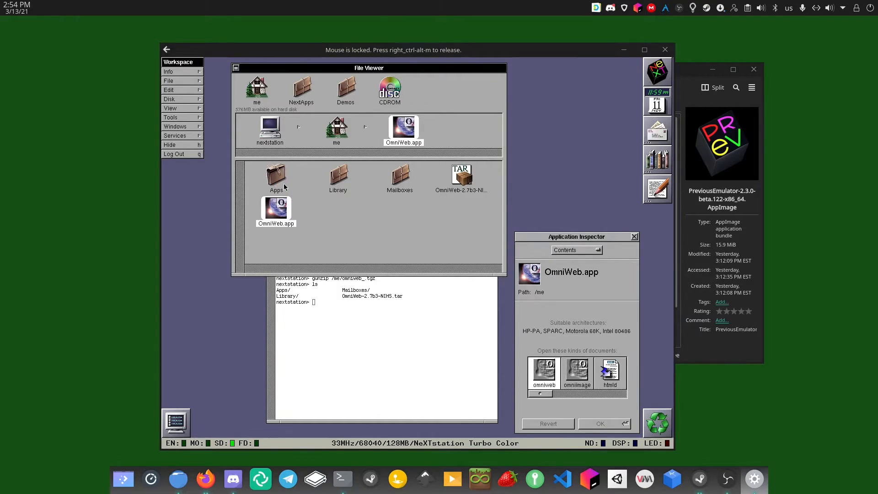
{"action": "left_click", "coordinate": [277, 180]}
{"action": "double_click", "coordinate": [277, 181]}
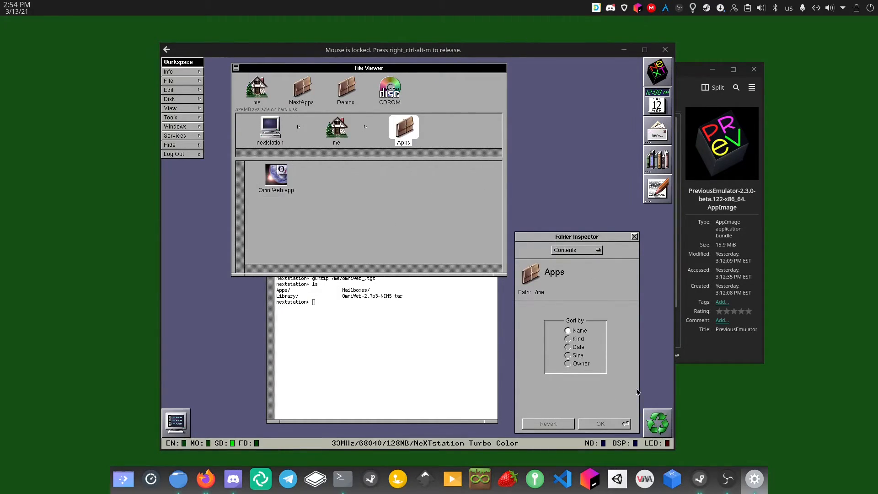
{"action": "left_click", "coordinate": [285, 182]}
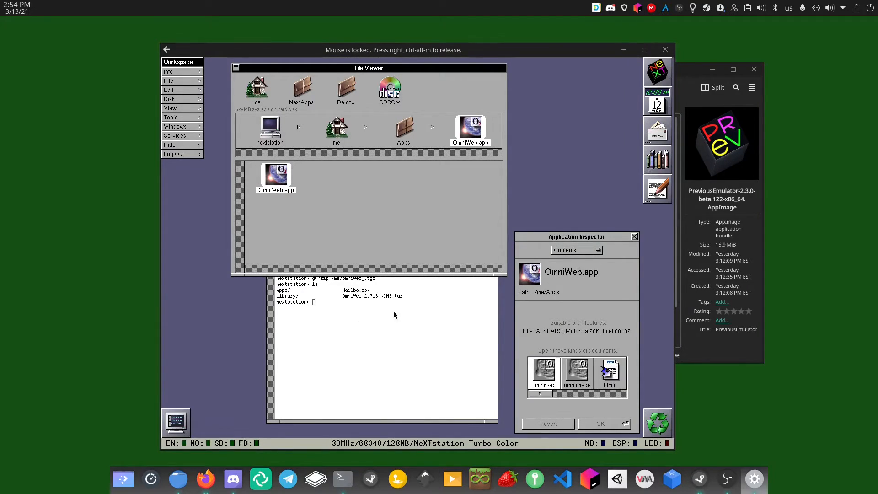
{"action": "left_click", "coordinate": [634, 238]}
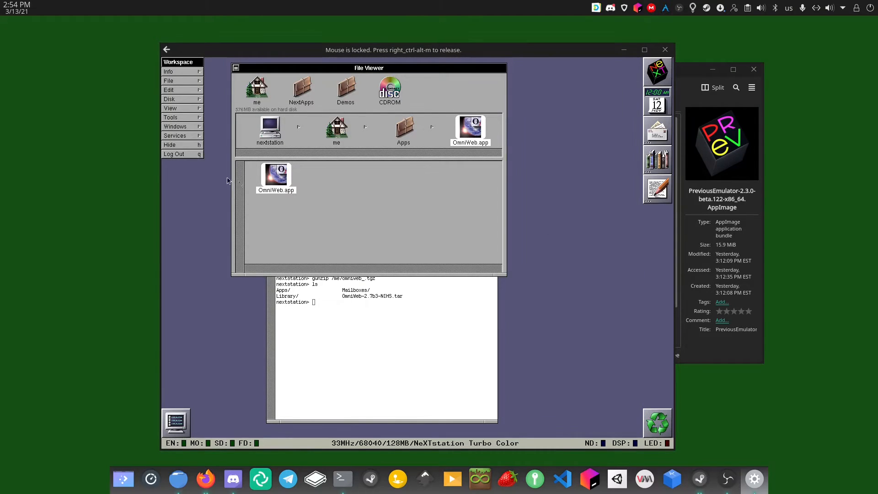
{"action": "double_click", "coordinate": [268, 180]}
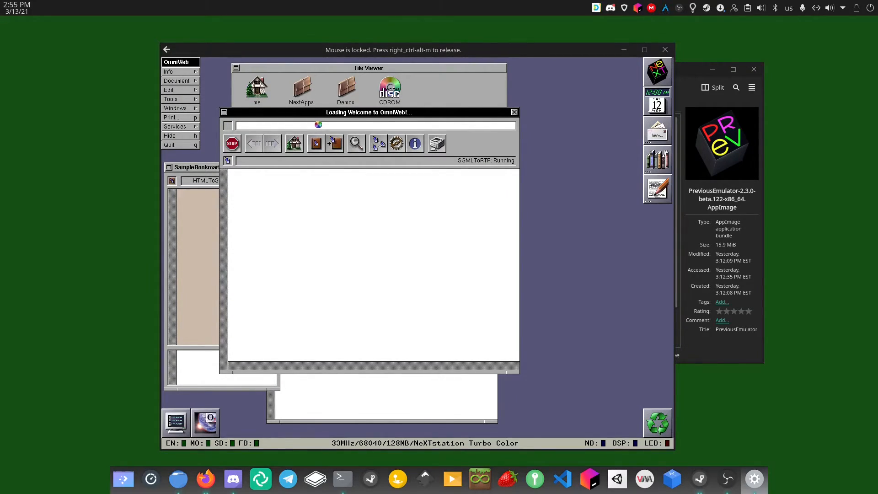
{"action": "left_click_drag", "start_coordinate": [341, 112], "coordinate": [369, 115]}
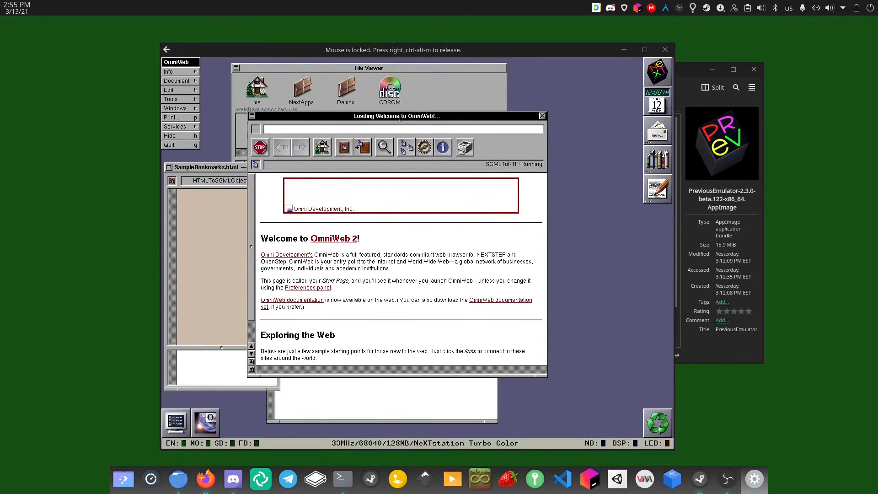
{"action": "left_click", "coordinate": [371, 128]}
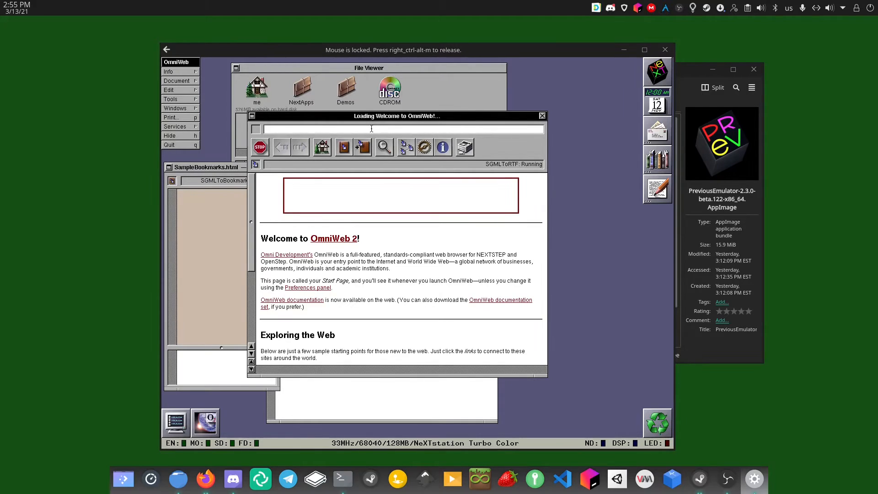
{"action": "type", "text": "htt"}
{"action": "key", "text": "BackSpace"}
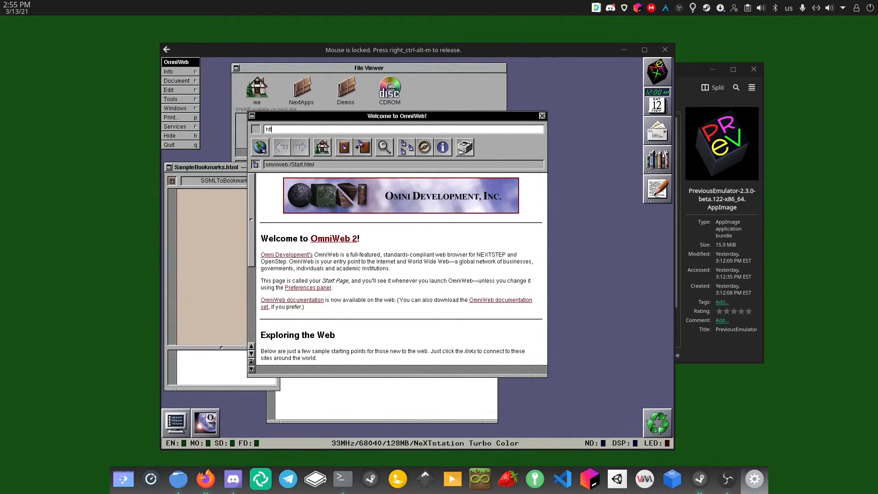
{"action": "type", "text": "tp"}
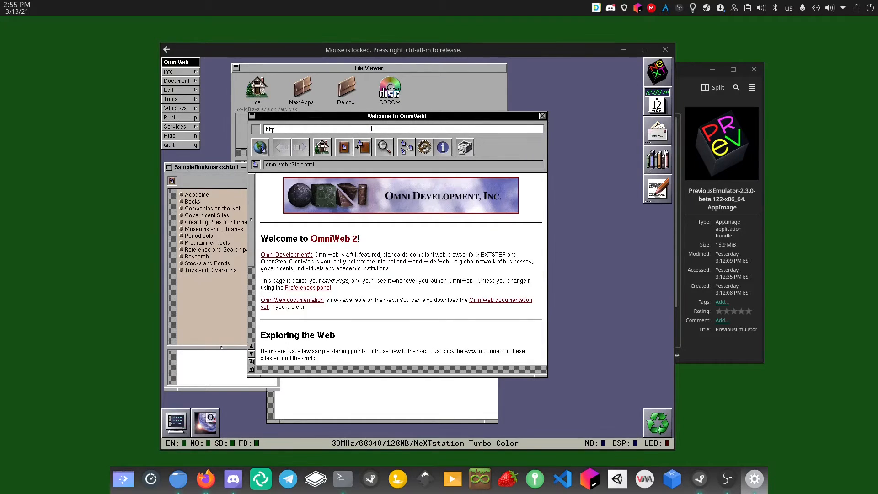
{"action": "type", "text": "://theoldnet.com"}
Load The Old Net home page and start replacing its site name field text
{"action": "key", "text": "Return"}
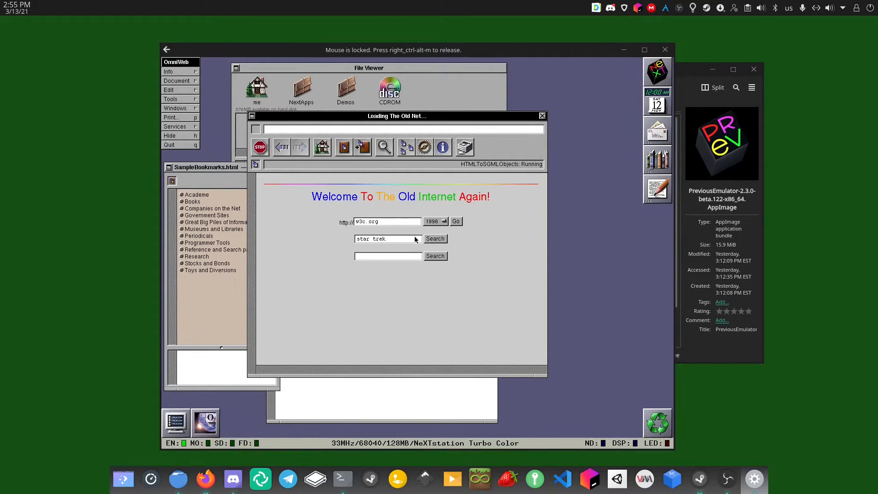
{"action": "left_click_drag", "start_coordinate": [408, 222], "coordinate": [347, 221]}
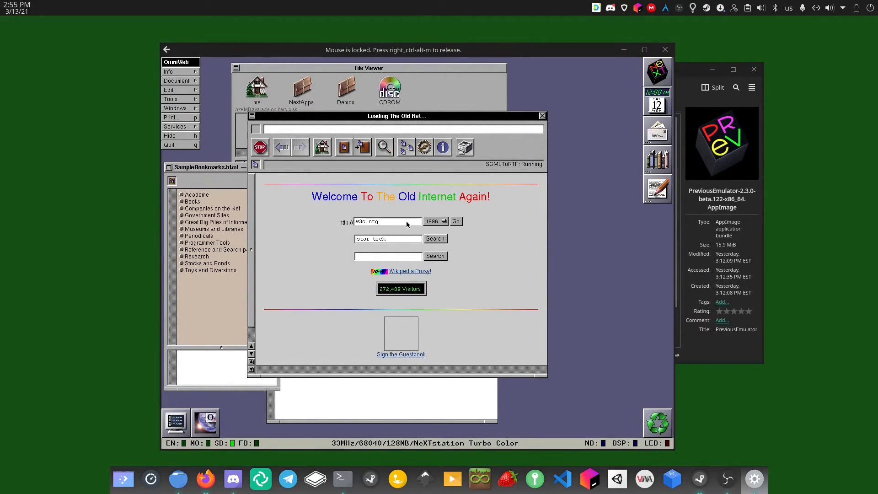
{"action": "triple_click", "coordinate": [358, 224]}
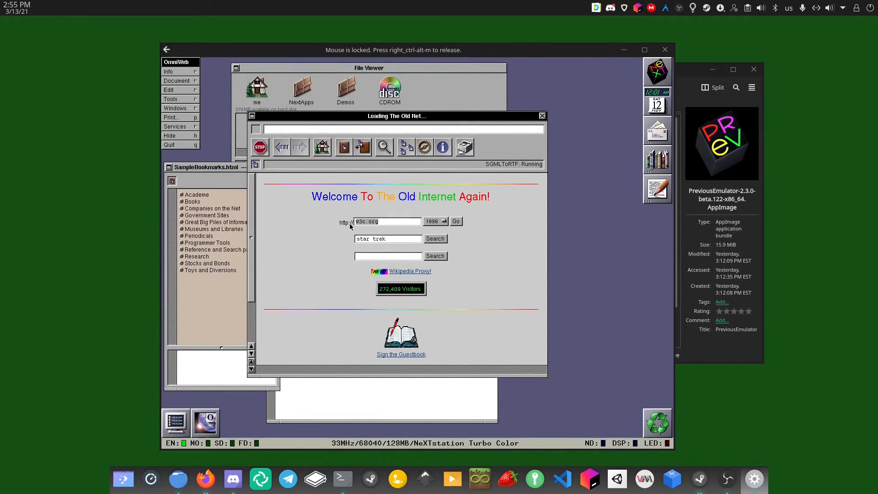
{"action": "type", "text": "next."}
{"action": "triple_click", "coordinate": [414, 224]}
{"action": "type", "text": "w3c.org"}
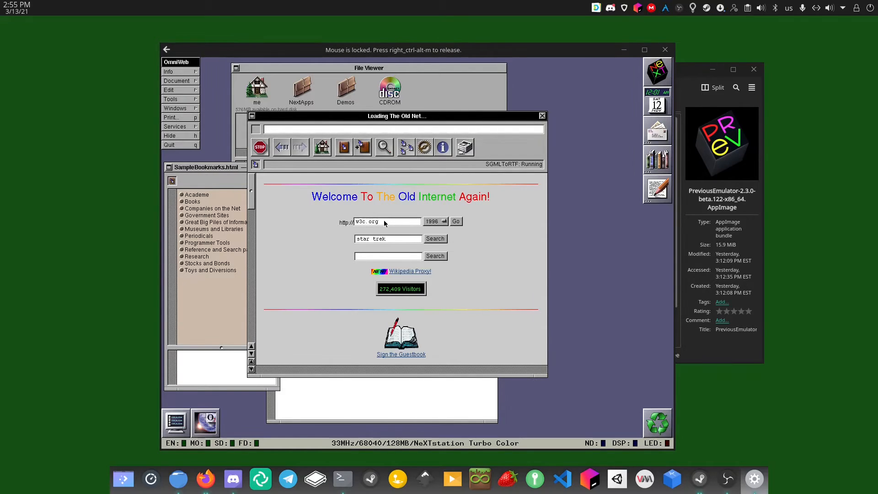
Enter next.com as the site, view its 1996 archived page, then return to The Old Net
{"action": "left_click_drag", "start_coordinate": [379, 222], "coordinate": [357, 218]}
{"action": "triple_click", "coordinate": [388, 219]}
{"action": "type", "text": "ggg"}
{"action": "left_click", "coordinate": [385, 221]}
{"action": "key", "text": "BackSpace"}
{"action": "key", "text": "BackSpace"}
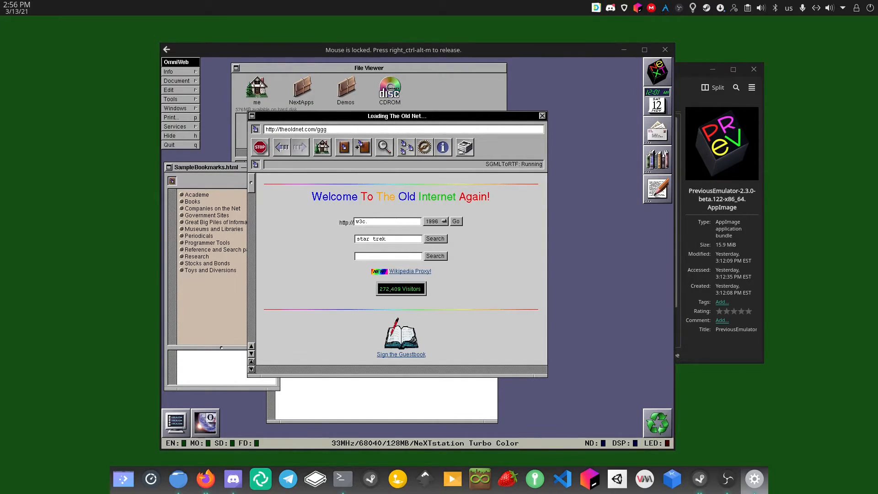
{"action": "type", "text": "w3c.org"}
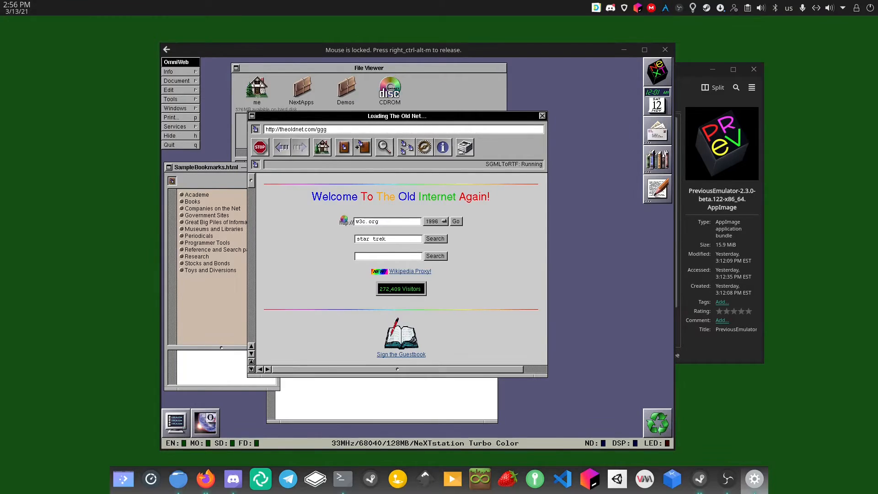
{"action": "key", "text": "BackSpace"}
{"action": "key", "text": "BackSpace"}
{"action": "key", "text": "BackSpace"}
{"action": "key", "text": "BackSpace"}
{"action": "key", "text": "BackSpace"}
{"action": "key", "text": "BackSpace"}
{"action": "type", "text": "w3c.org"}
{"action": "key", "text": "BackSpace"}
{"action": "key", "text": "BackSpace"}
{"action": "key", "text": "BackSpace"}
{"action": "key", "text": "BackSpace"}
{"action": "key", "text": "BackSpace"}
{"action": "key", "text": "BackSpace"}
{"action": "key", "text": "BackSpace"}
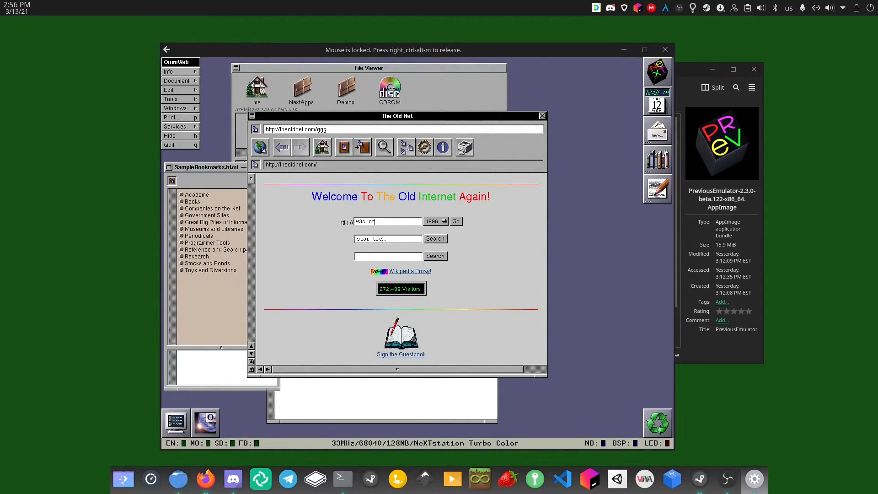
{"action": "type", "text": "next.com"}
{"action": "left_click", "coordinate": [453, 221]}
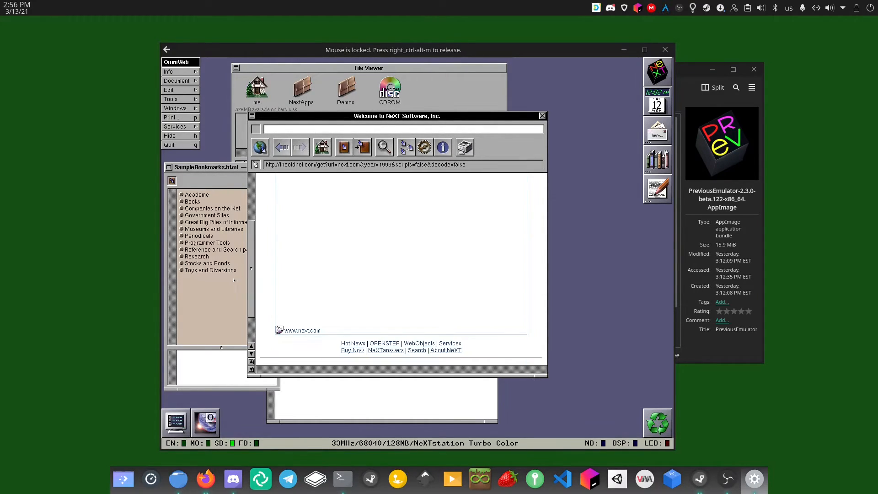
{"action": "left_click", "coordinate": [286, 154]}
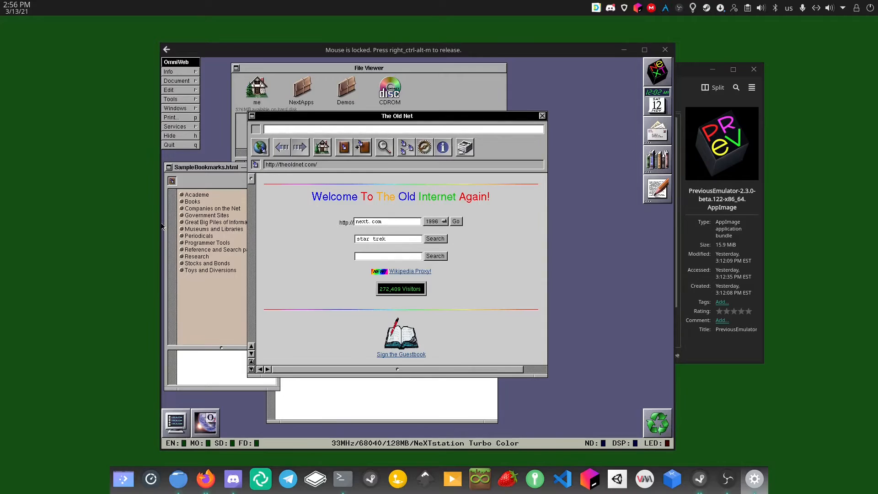
{"action": "left_click", "coordinate": [182, 145]}
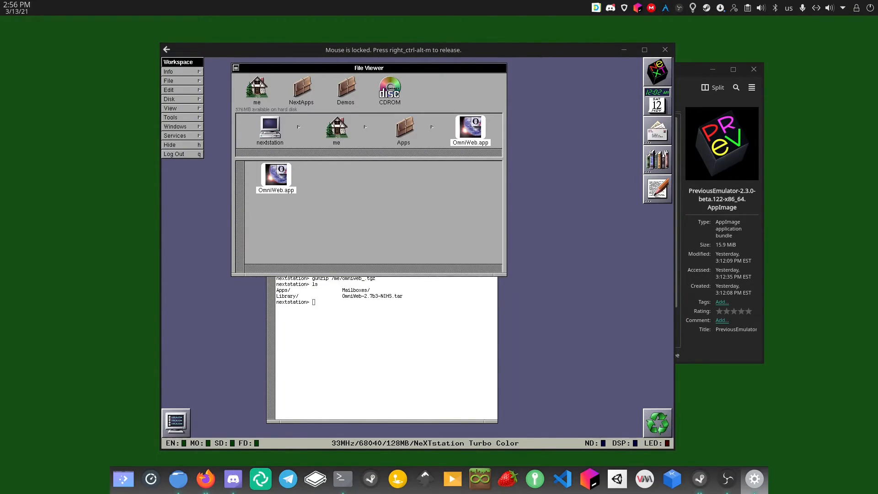
{"action": "double_click", "coordinate": [281, 175]}
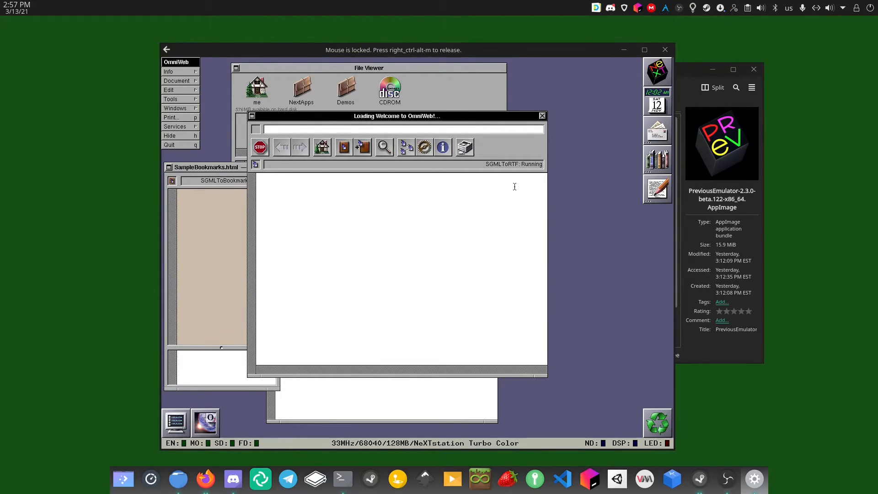
{"action": "type", "text": "nex"}
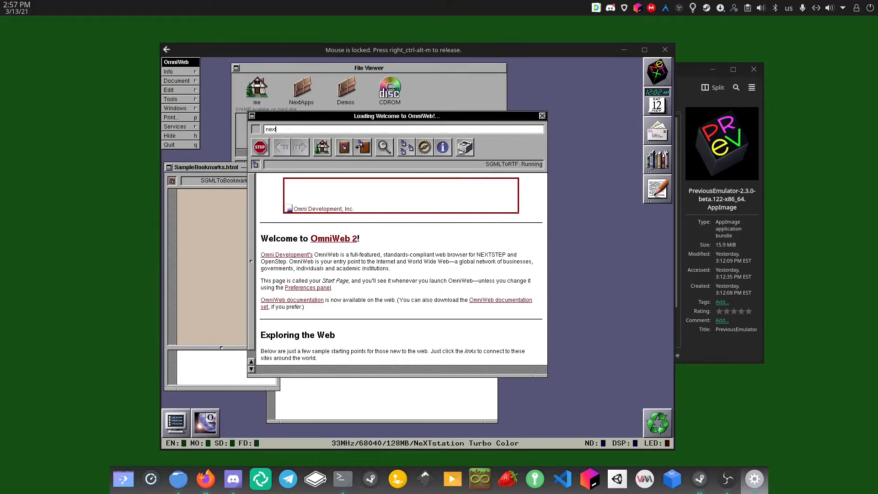
{"action": "type", "text": "tco"}
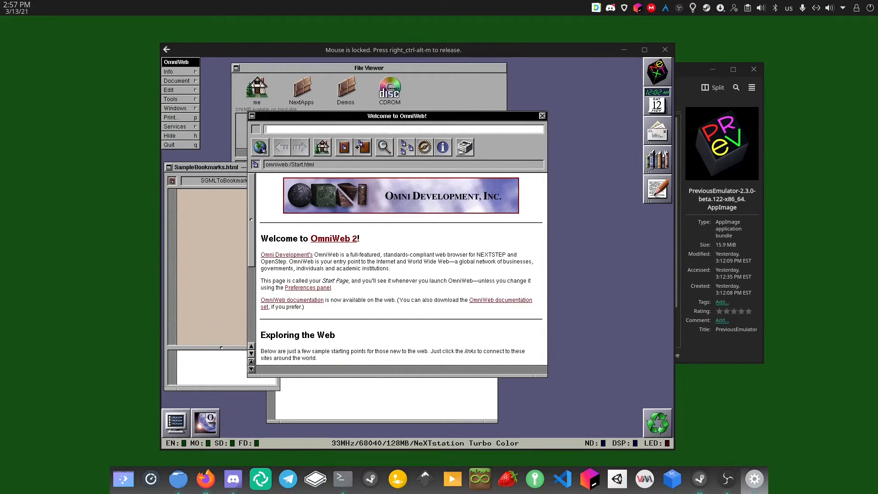
{"action": "type", "text": "http:/"}
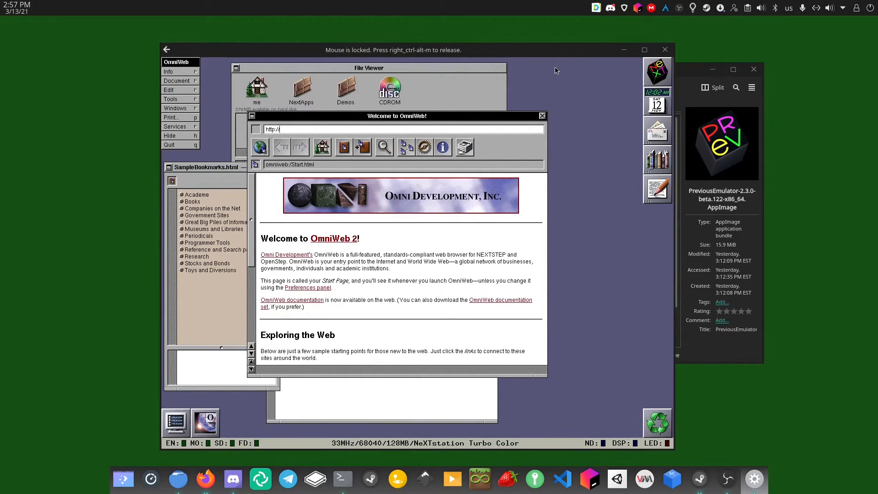
{"action": "type", "text": "/nextcomputers.org/"}
{"action": "key", "text": "Return"}
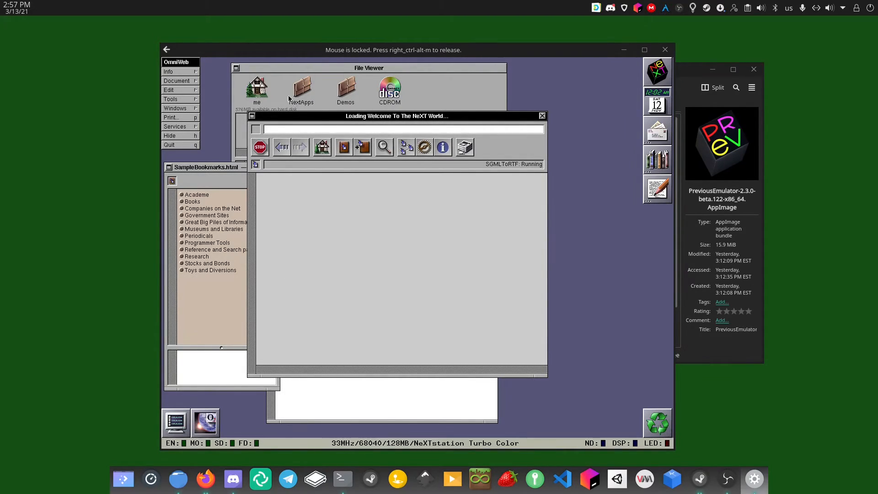
{"action": "left_click", "coordinate": [251, 90]}
{"action": "left_click_drag", "start_coordinate": [250, 89], "coordinate": [302, 291]}
{"action": "left_click", "coordinate": [294, 294]}
Scroll the NeXT Computers page, peek at the forums, then open the NeXT File Archive
{"action": "left_click_drag", "start_coordinate": [248, 184], "coordinate": [233, 287]}
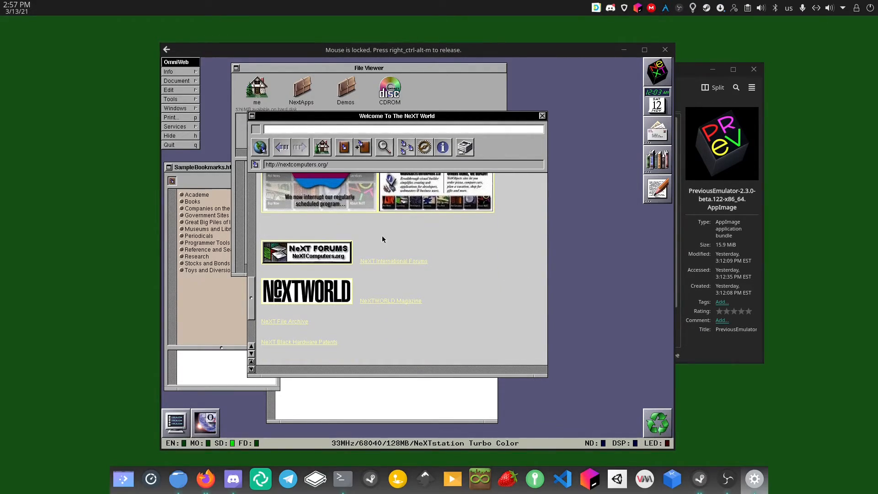
{"action": "left_click", "coordinate": [384, 261]}
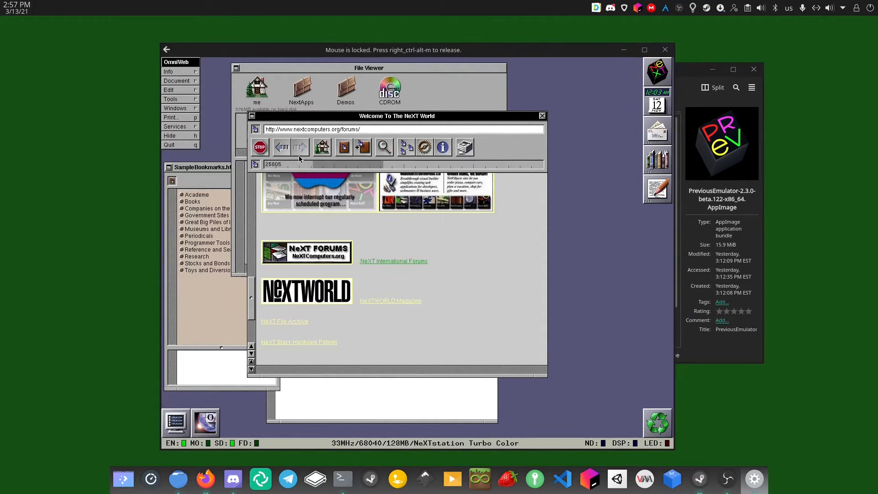
{"action": "left_click", "coordinate": [281, 151]}
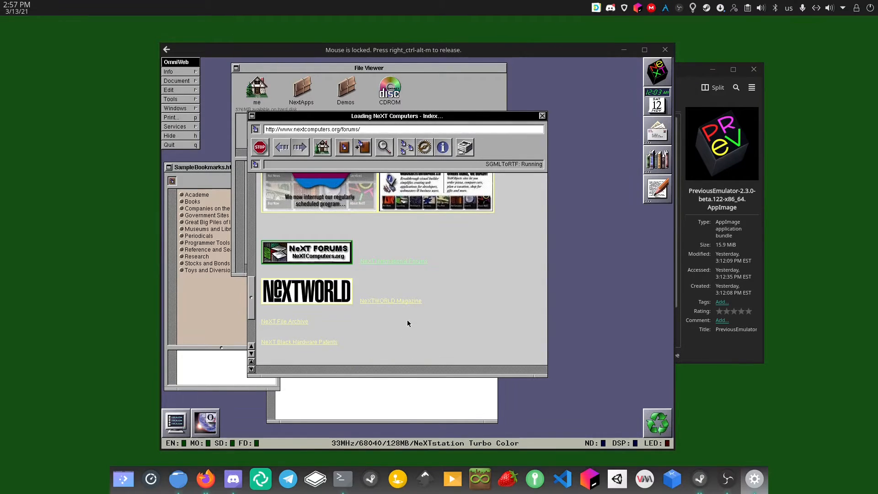
{"action": "left_click", "coordinate": [288, 322]}
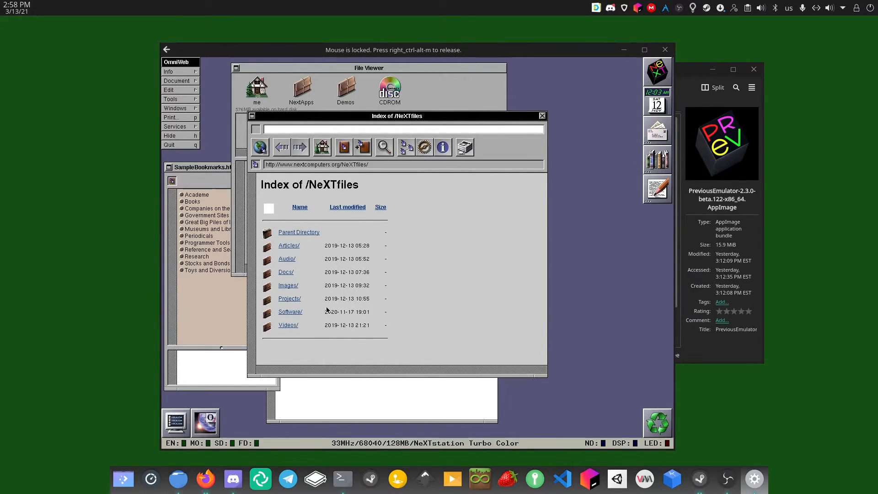
Follow the Software/, NEXTSTEP/ and Apps/ links and scroll through the Apps category listing
{"action": "left_click", "coordinate": [289, 312]}
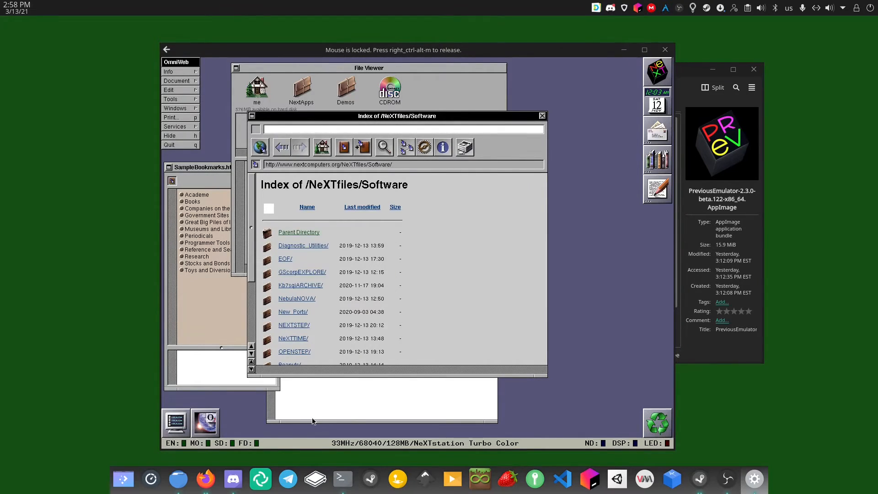
{"action": "left_click", "coordinate": [296, 324]}
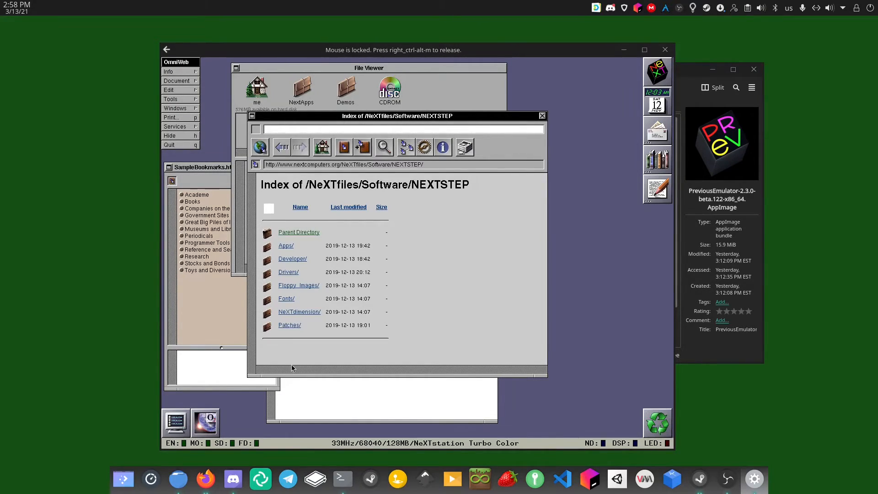
{"action": "left_click", "coordinate": [289, 250]}
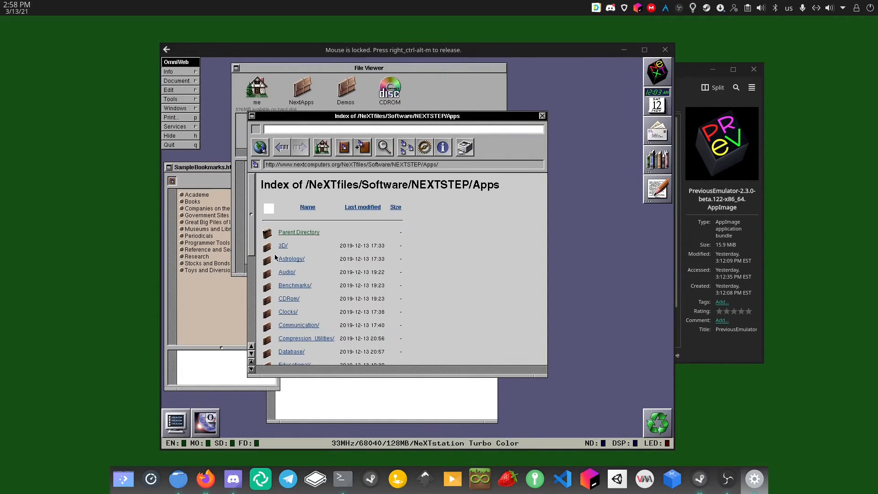
{"action": "left_click_drag", "start_coordinate": [250, 228], "coordinate": [250, 327]}
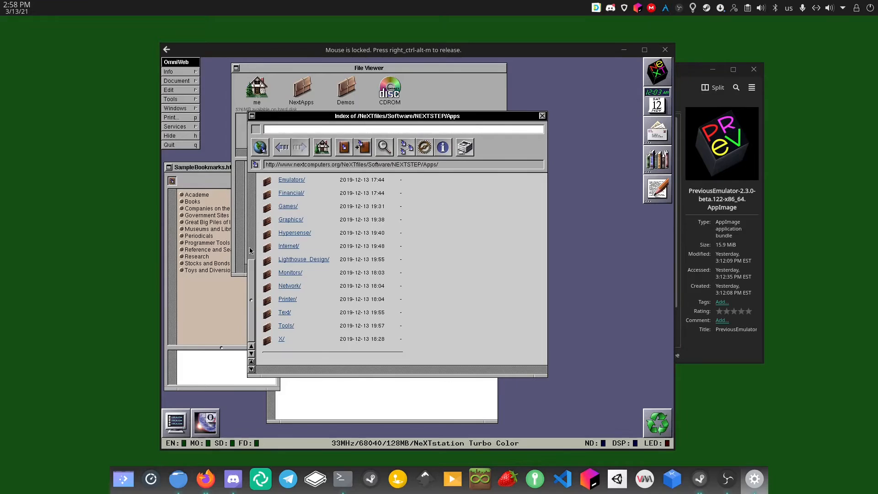
{"action": "left_click_drag", "start_coordinate": [249, 251], "coordinate": [251, 244]}
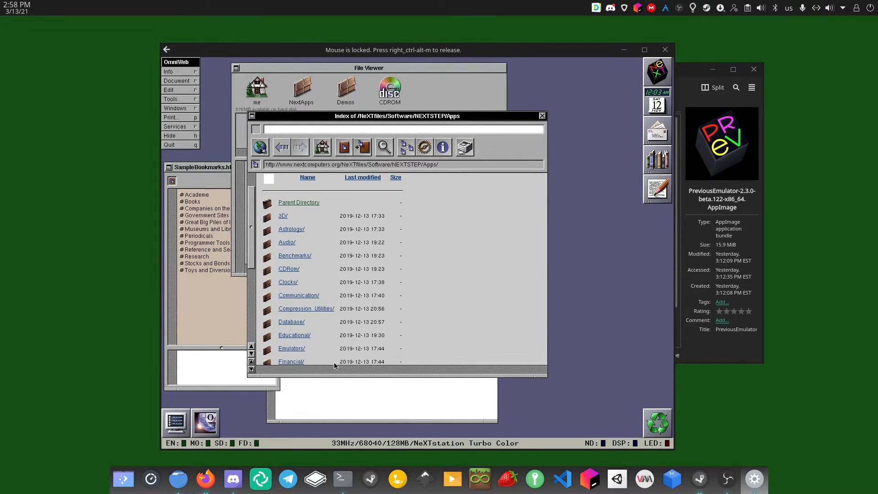
Browse the File Viewer from the disk root into /NextDeveloper/Apps
{"action": "left_click", "coordinate": [496, 81]}
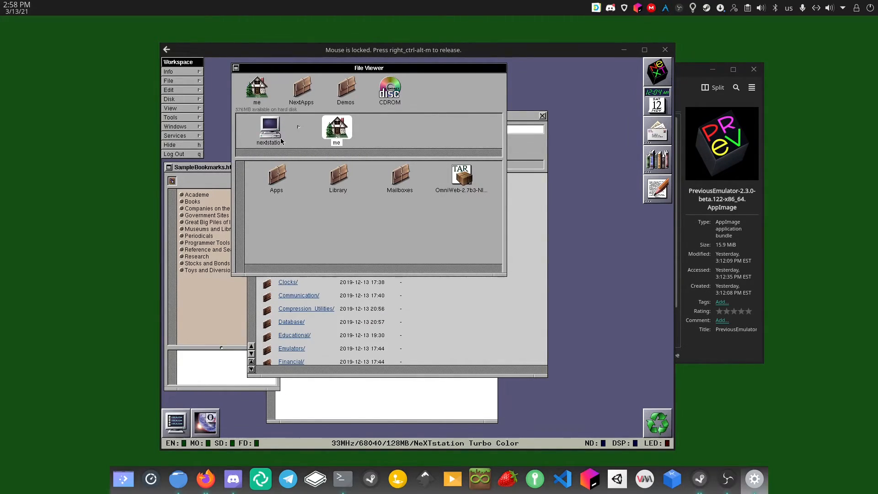
{"action": "left_click", "coordinate": [259, 96]}
{"action": "left_click", "coordinate": [271, 120]}
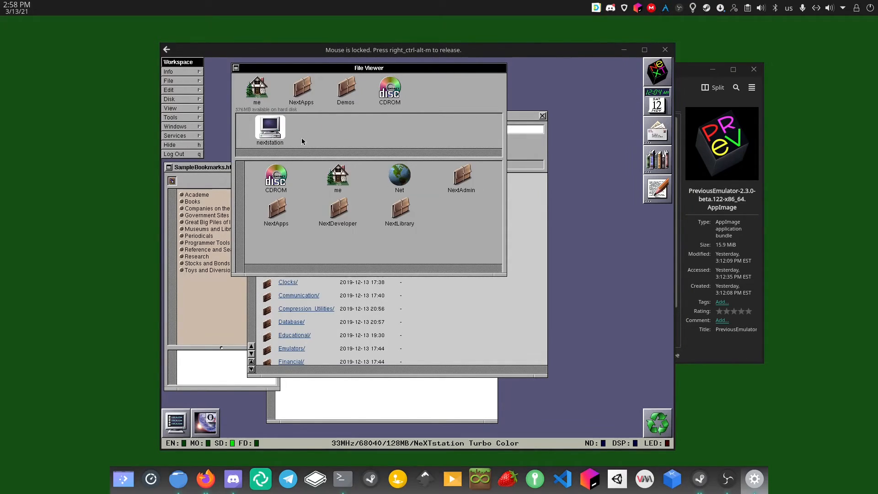
{"action": "left_click", "coordinate": [337, 211]}
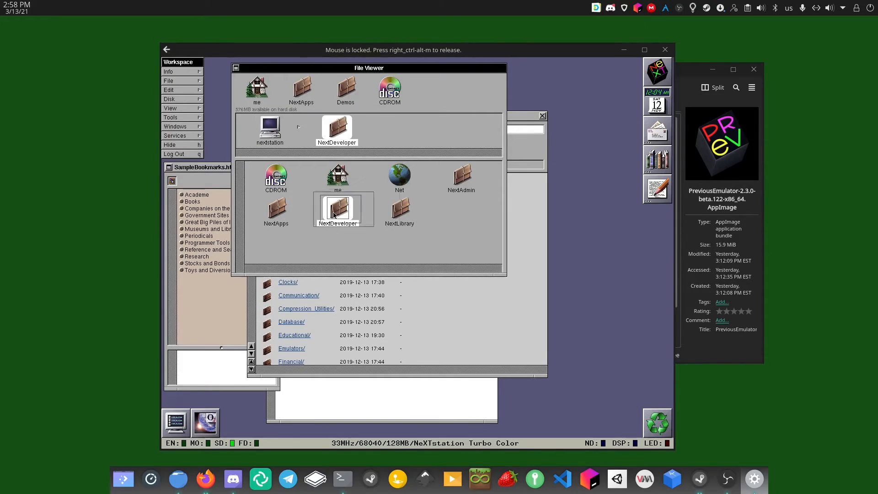
{"action": "double_click", "coordinate": [333, 215]}
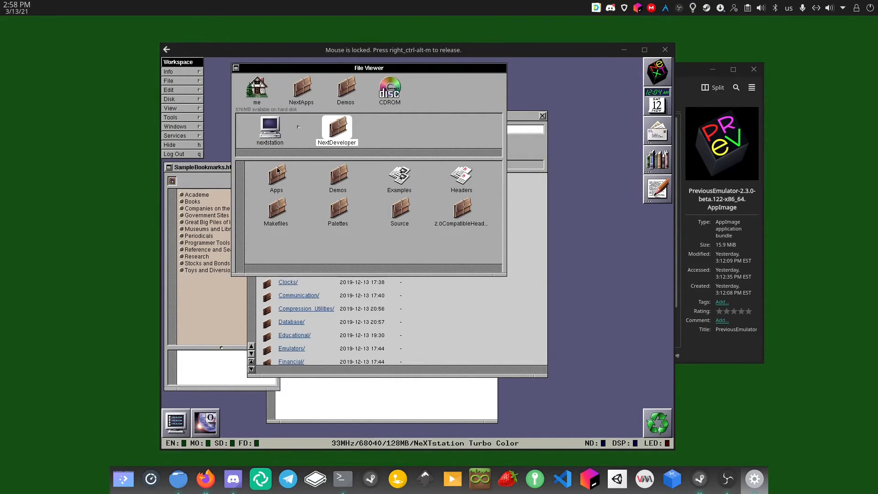
{"action": "left_click", "coordinate": [284, 179]}
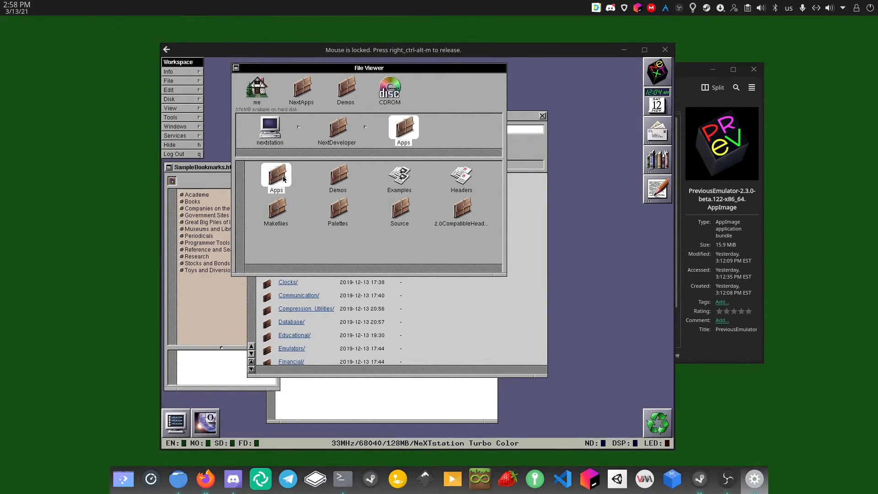
{"action": "double_click", "coordinate": [283, 179]}
Quit the accidentally launched DBModeler and launch InterfaceBuilder.app instead
{"action": "double_click", "coordinate": [286, 179]}
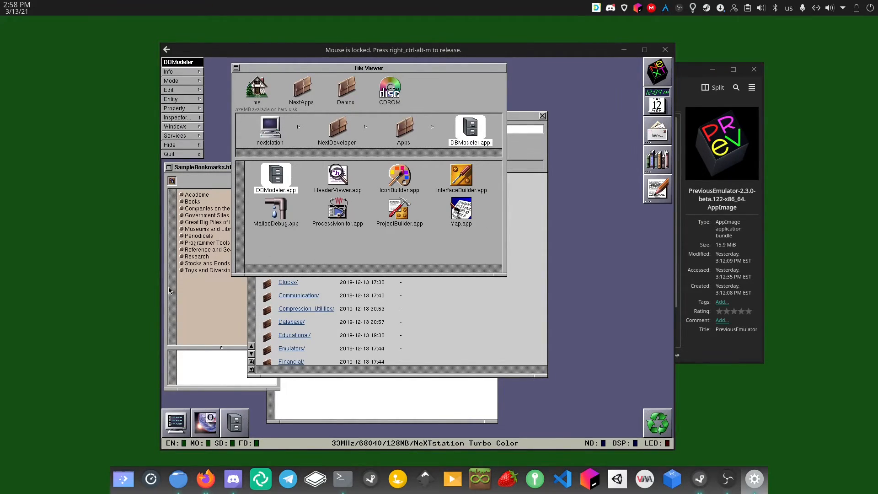
{"action": "left_click", "coordinate": [164, 155]}
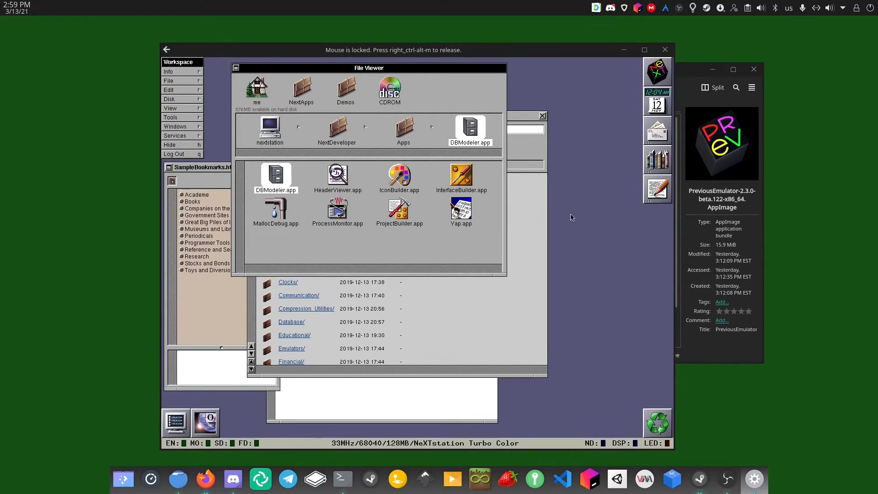
{"action": "double_click", "coordinate": [458, 183]}
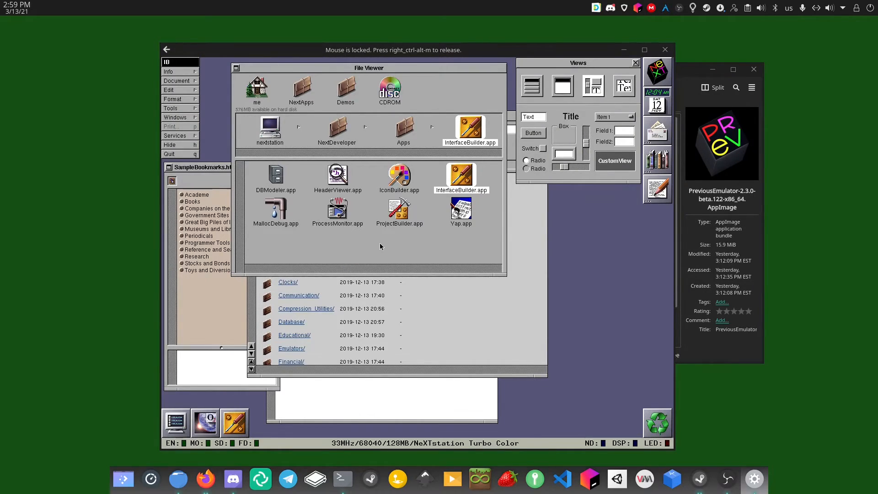
Open the Document menu from Interface Builder's main menu
{"action": "left_click", "coordinate": [193, 81]}
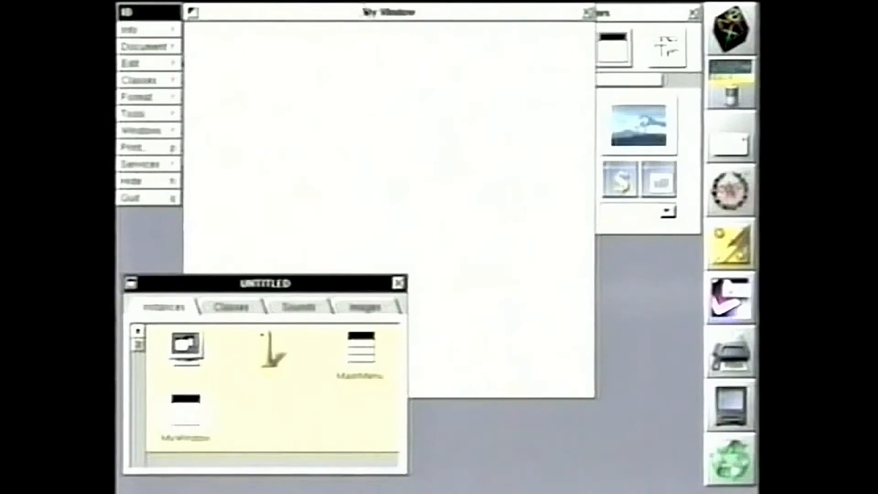
Resize and reposition My Window and the palette, then drop a Text label into My Window
{"action": "left_click_drag", "start_coordinate": [578, 398], "coordinate": [543, 267]}
{"action": "left_click_drag", "start_coordinate": [499, 9], "coordinate": [476, 51]}
{"action": "left_click_drag", "start_coordinate": [563, 14], "coordinate": [587, 22]}
{"action": "left_click", "coordinate": [538, 60]}
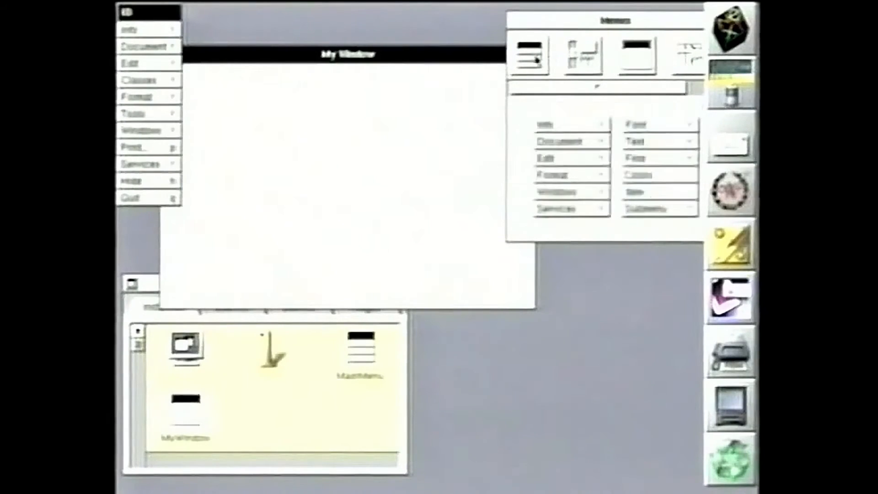
{"action": "left_click", "coordinate": [583, 57]}
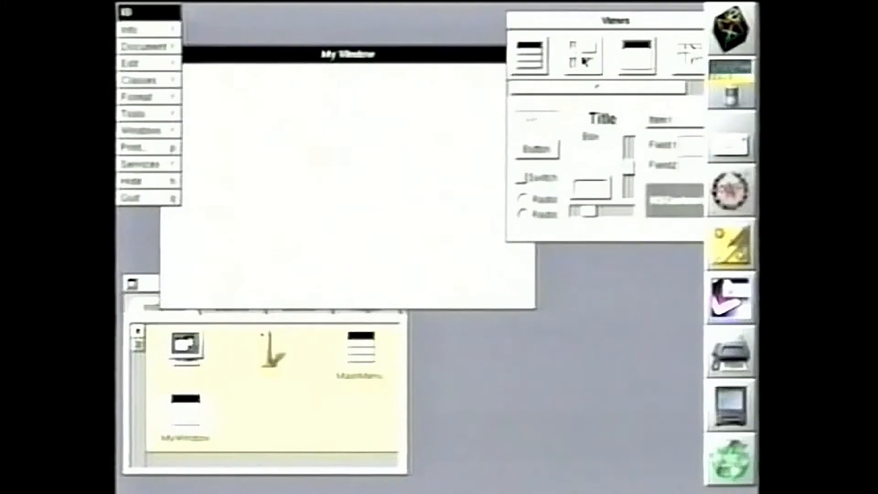
{"action": "left_click_drag", "start_coordinate": [545, 123], "coordinate": [318, 124]}
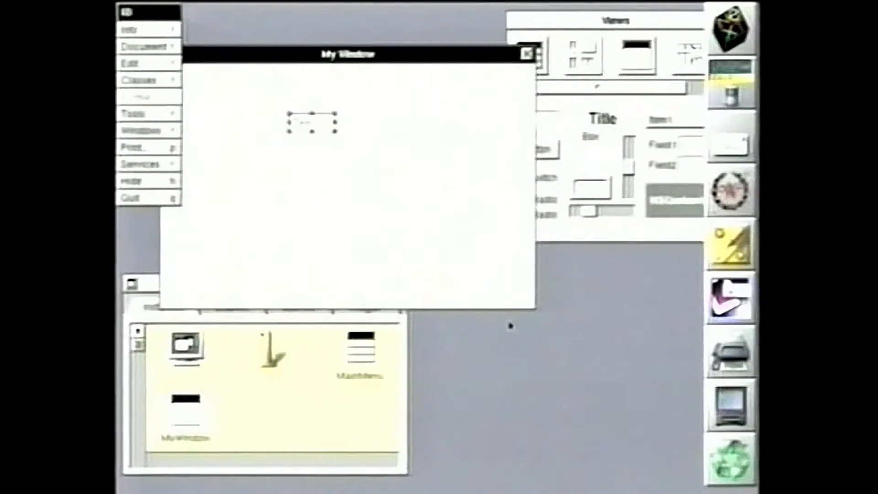
Give the label a large font size and add a widened horizontal slider beneath it
{"action": "key", "text": "super+t"}
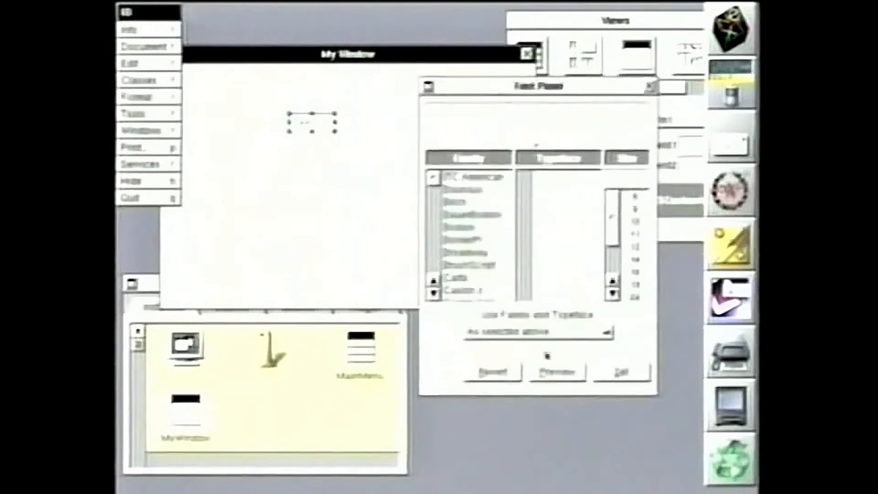
{"action": "left_click", "coordinate": [612, 294]}
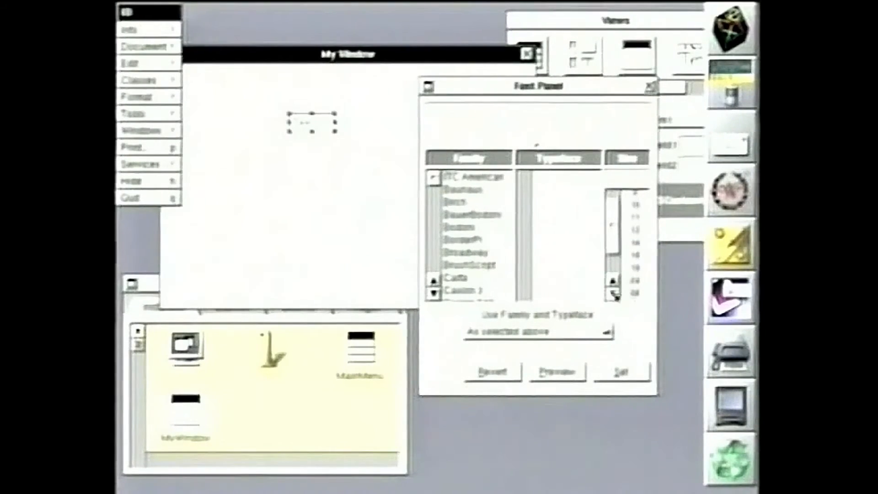
{"action": "double_click", "coordinate": [635, 291]}
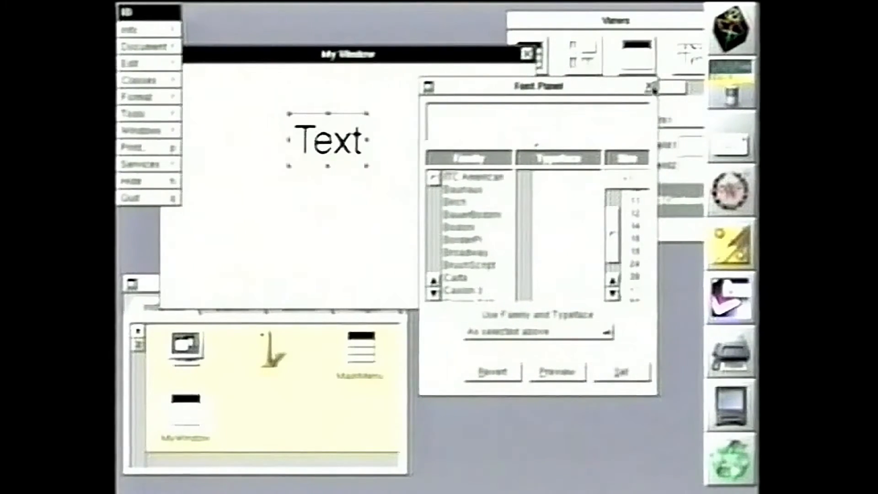
{"action": "left_click", "coordinate": [650, 86]}
{"action": "left_click_drag", "start_coordinate": [563, 226], "coordinate": [344, 238]}
{"action": "mouse_move", "coordinate": [492, 256]}
{"action": "left_mouse_down"}
{"action": "mouse_move", "coordinate": [519, 259]}
{"action": "mouse_move", "coordinate": [505, 257]}
{"action": "left_mouse_up"}
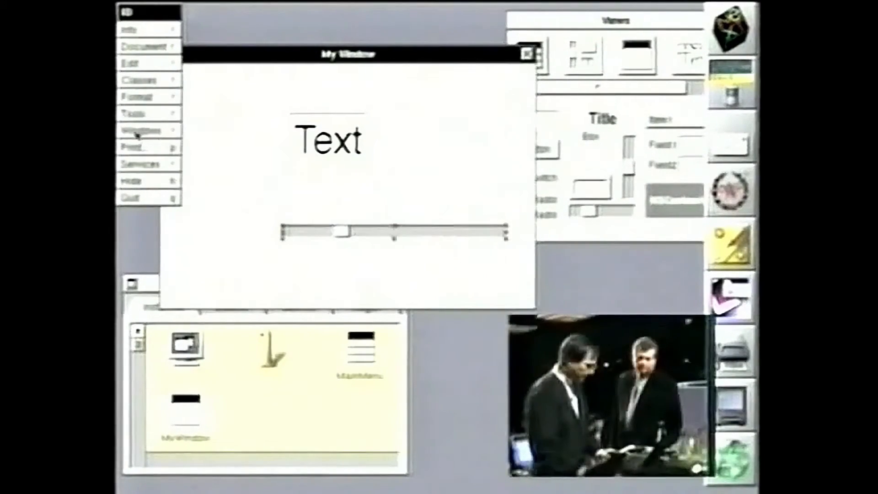
In the slider's inspector, set its values so it starts at its minimum
{"action": "left_click", "coordinate": [164, 116]}
{"action": "left_click", "coordinate": [242, 52]}
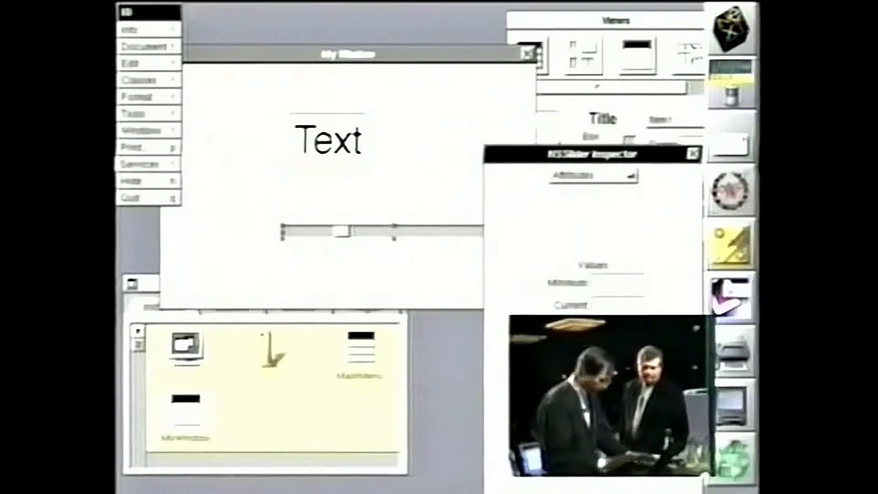
{"action": "key", "text": "Return"}
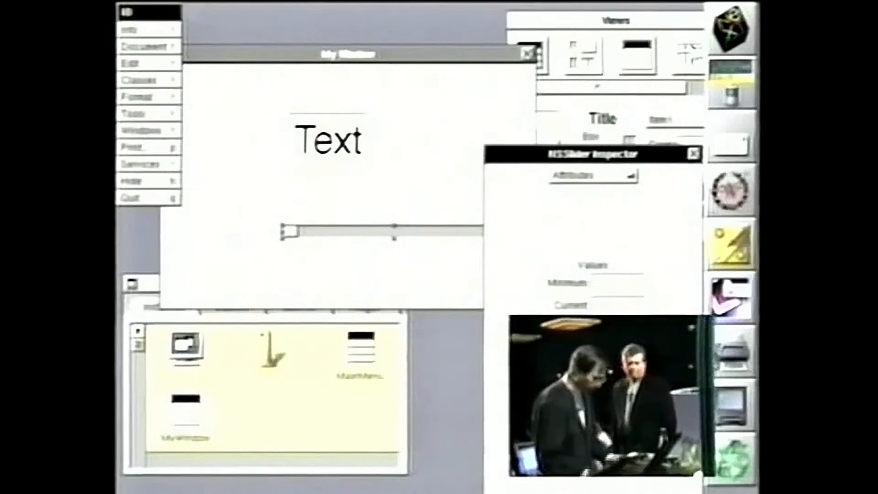
{"action": "left_click", "coordinate": [694, 154]}
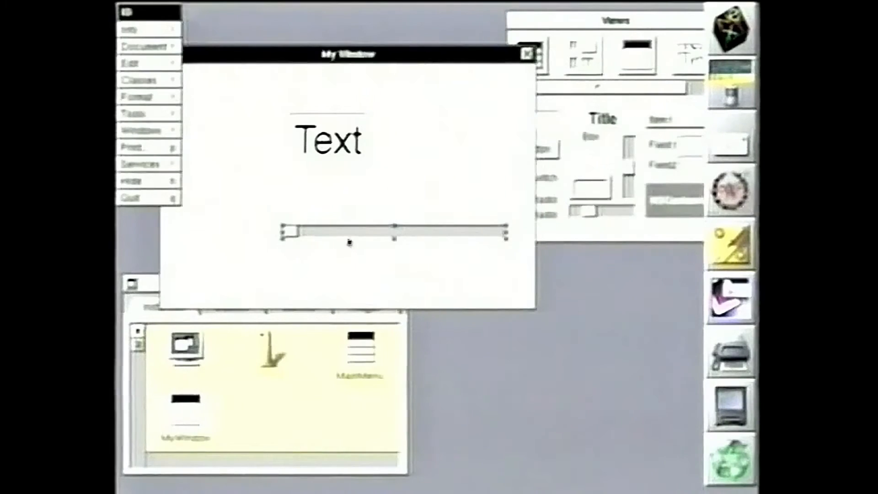
Connect the slider to the Text label's takeFloatValue action and start a test run
{"action": "left_click_drag", "start_coordinate": [352, 235], "coordinate": [332, 151]}
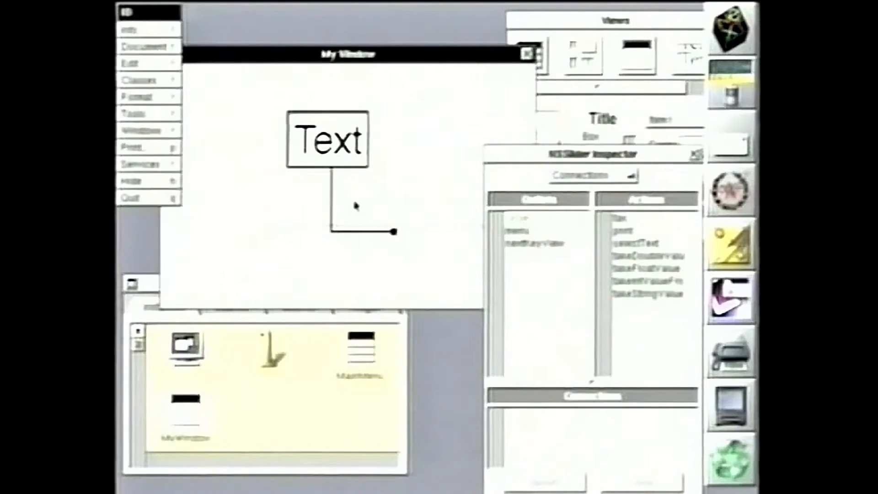
{"action": "left_click", "coordinate": [652, 269]}
{"action": "left_click", "coordinate": [696, 155]}
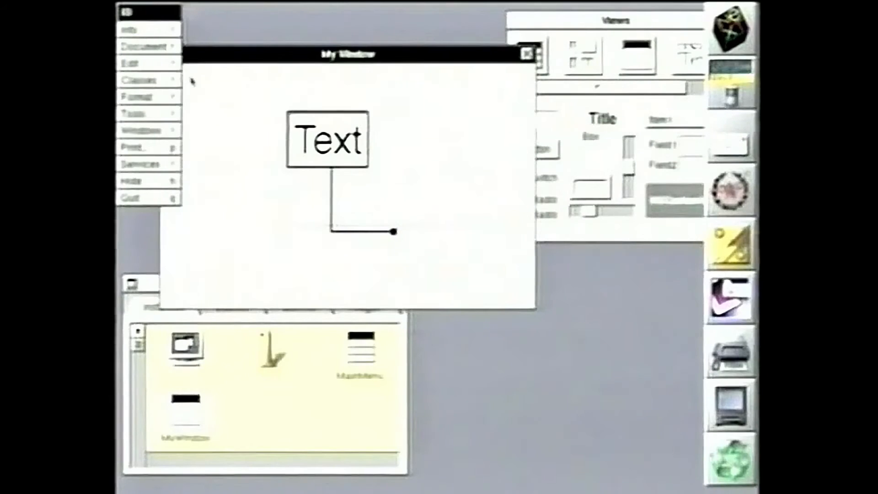
{"action": "left_click_drag", "start_coordinate": [173, 50], "coordinate": [230, 151]}
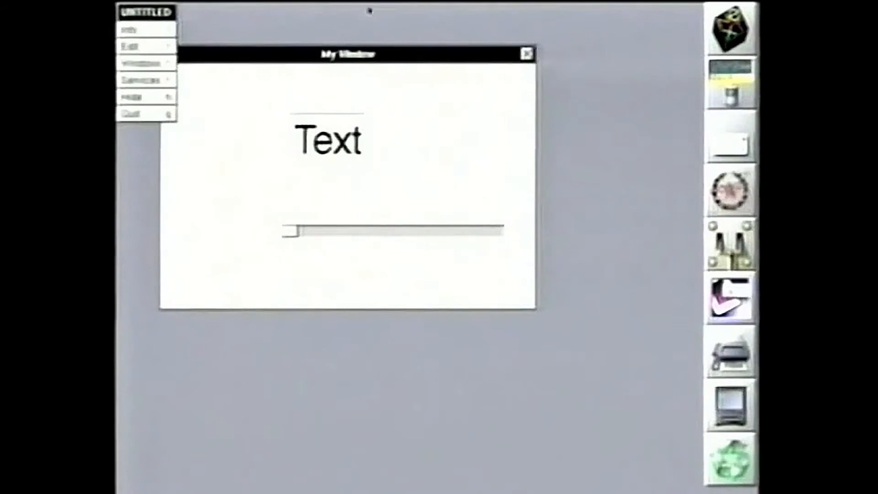
Drag the slider knob in the test window until the label reads 39.4
{"action": "left_click_drag", "start_coordinate": [393, 57], "coordinate": [425, 65]}
{"action": "left_click_drag", "start_coordinate": [322, 240], "coordinate": [403, 240]}
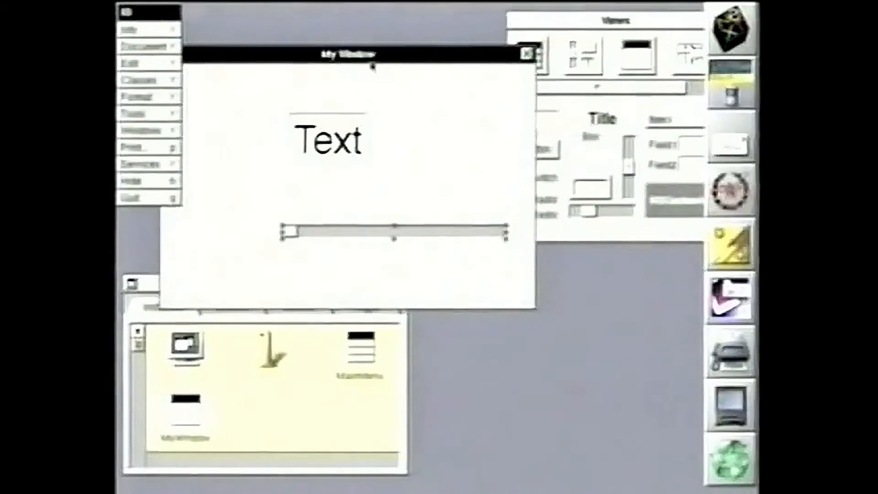
Move My Window higher, then move the Text label and slider to the window's top
{"action": "left_click_drag", "start_coordinate": [373, 63], "coordinate": [406, 36]}
{"action": "left_click", "coordinate": [361, 109]}
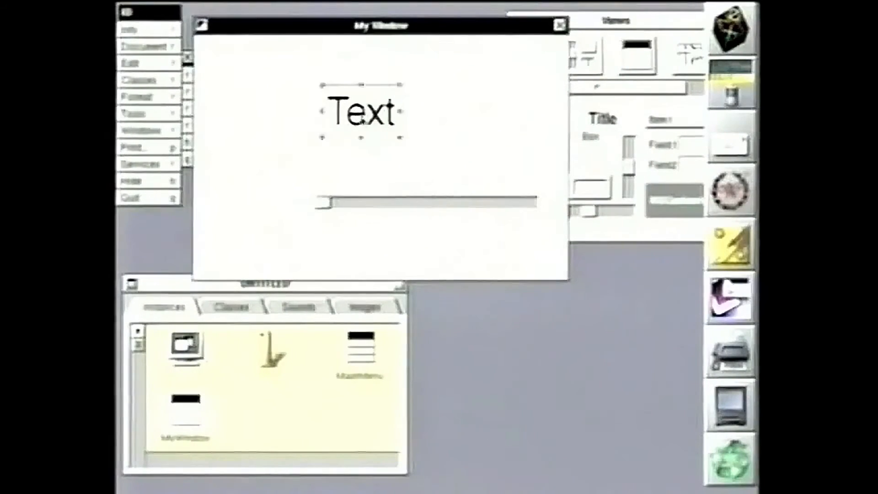
{"action": "left_click_drag", "start_coordinate": [362, 110], "coordinate": [304, 74]}
{"action": "left_click_drag", "start_coordinate": [400, 207], "coordinate": [319, 139]}
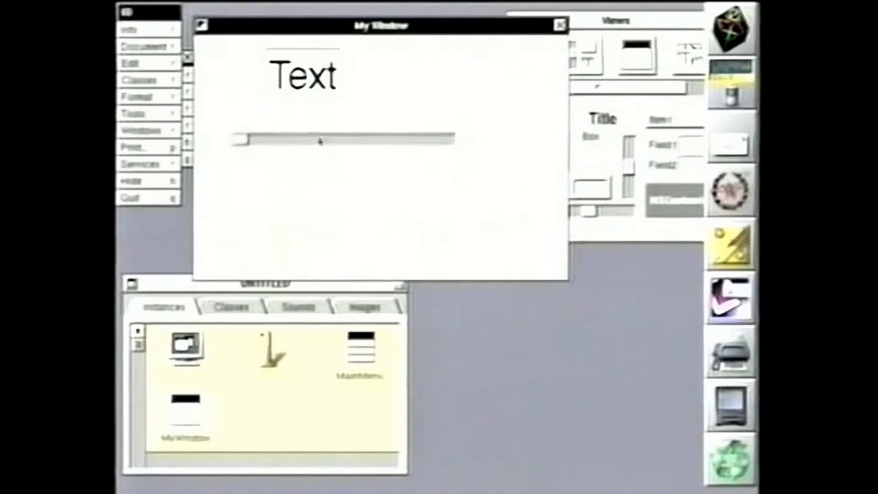
Add a scrolling text view from the DataViews palette, and enlarge the window and view
{"action": "left_click", "coordinate": [638, 69]}
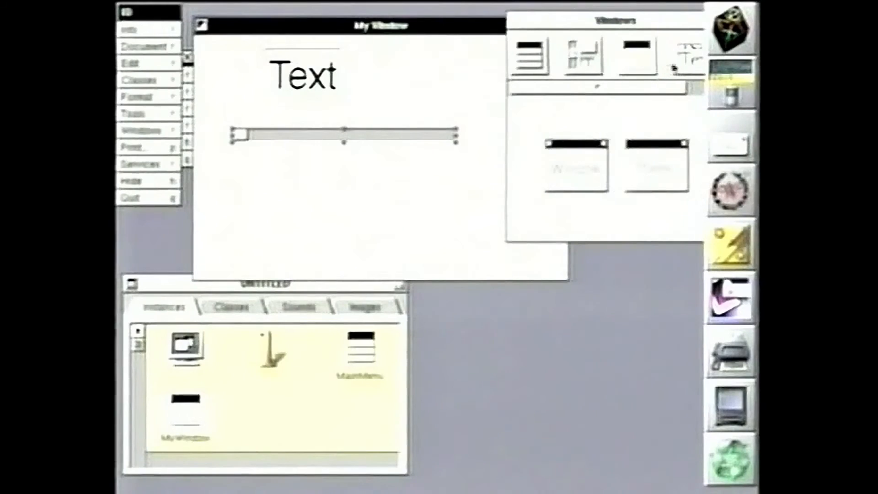
{"action": "left_click", "coordinate": [686, 58]}
{"action": "left_click_drag", "start_coordinate": [590, 147], "coordinate": [343, 190]}
{"action": "left_click_drag", "start_coordinate": [560, 287], "coordinate": [535, 404]}
{"action": "left_click_drag", "start_coordinate": [324, 205], "coordinate": [281, 219]}
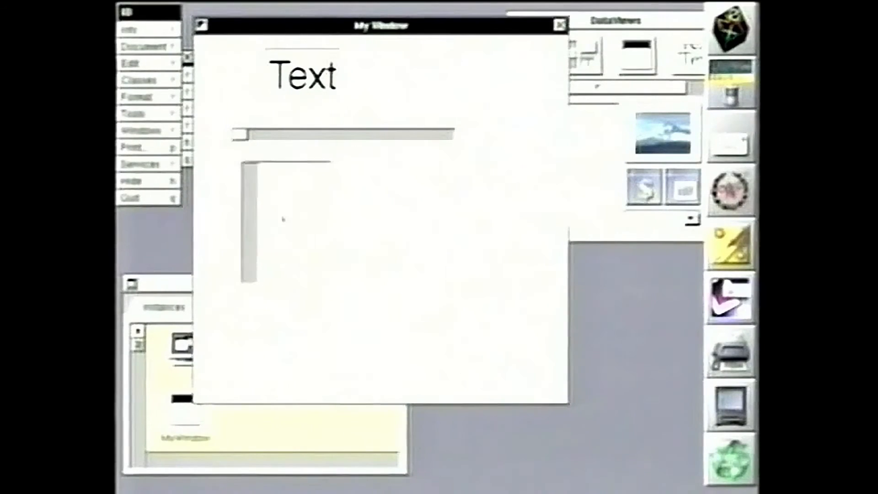
{"action": "left_click_drag", "start_coordinate": [330, 289], "coordinate": [523, 365]}
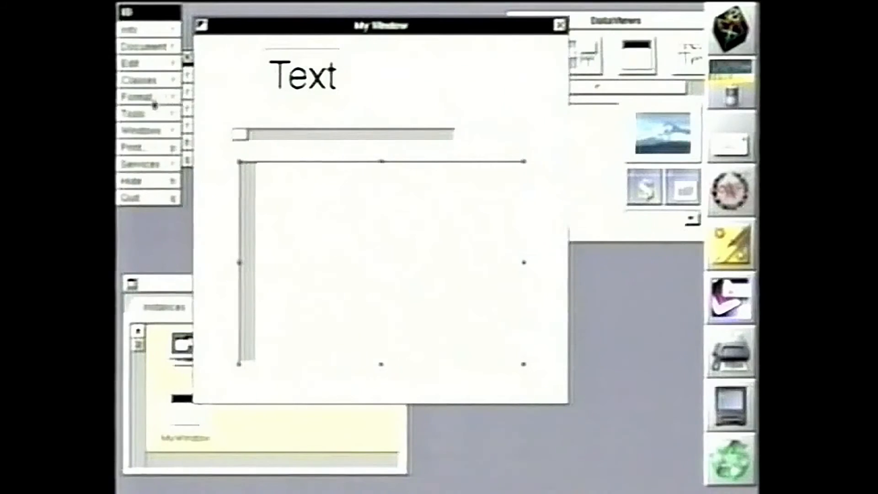
Check the text view's Attributes settings in the inspector
{"action": "left_click_drag", "start_coordinate": [165, 118], "coordinate": [213, 47]}
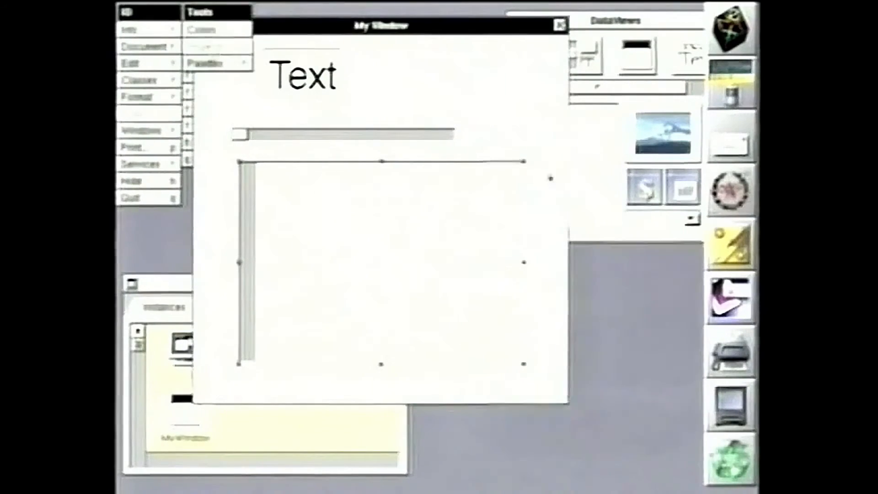
{"action": "left_click_drag", "start_coordinate": [594, 175], "coordinate": [595, 157]}
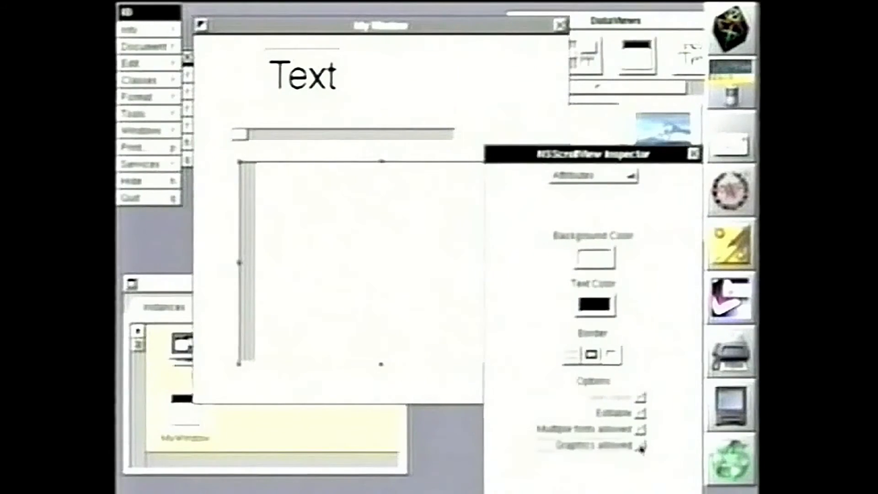
{"action": "left_click", "coordinate": [694, 153]}
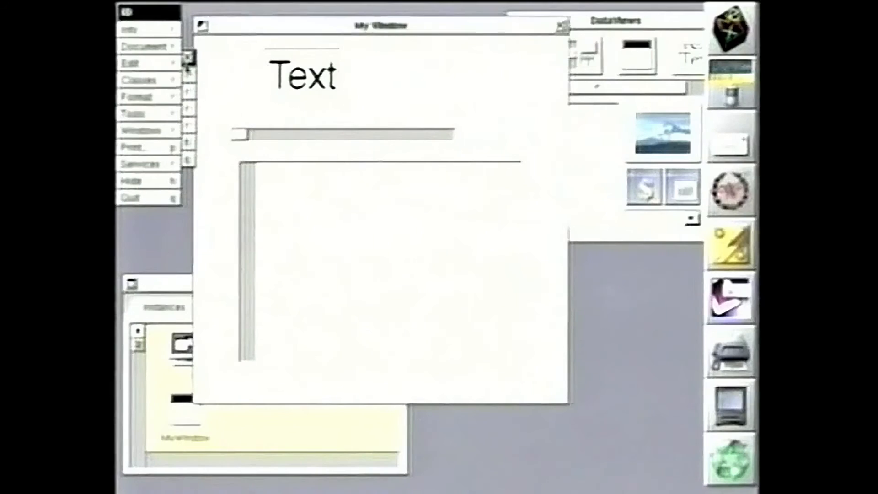
{"action": "left_click", "coordinate": [172, 53]}
{"action": "left_click_drag", "start_coordinate": [172, 60], "coordinate": [328, 145]}
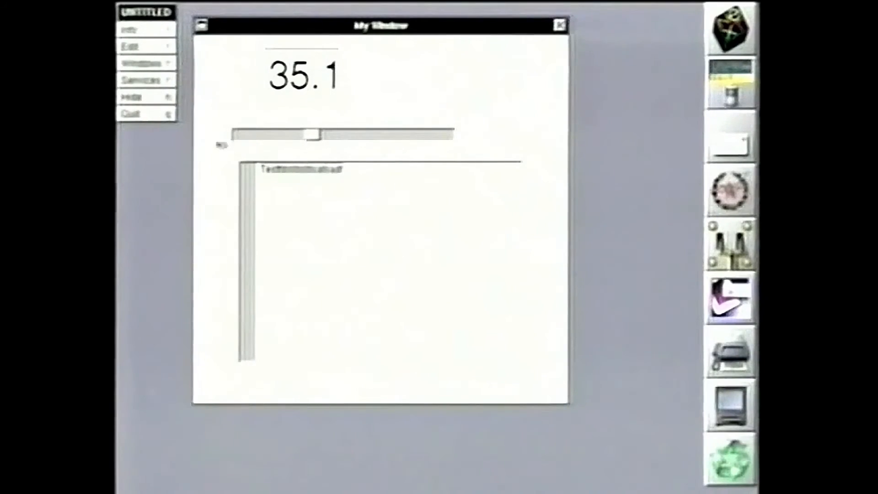
{"action": "left_click", "coordinate": [143, 114]}
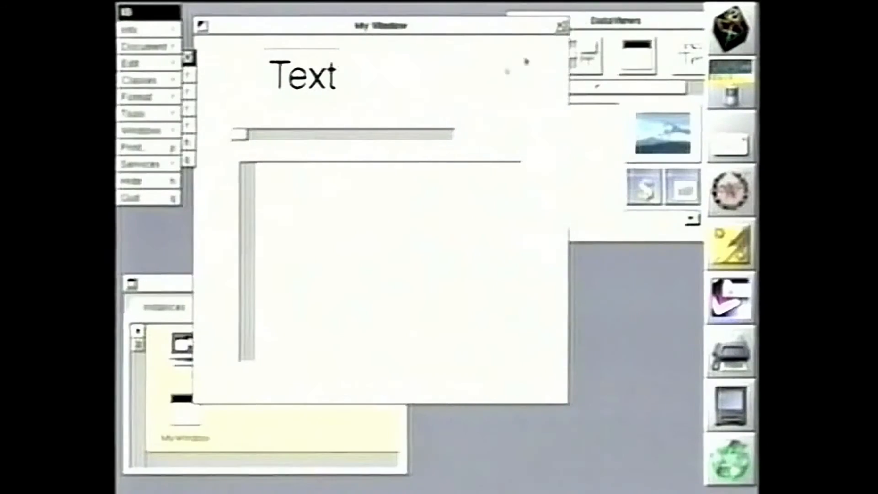
Add a Font menu from the Menus palette to the LED menu and start a test run
{"action": "left_click", "coordinate": [575, 30]}
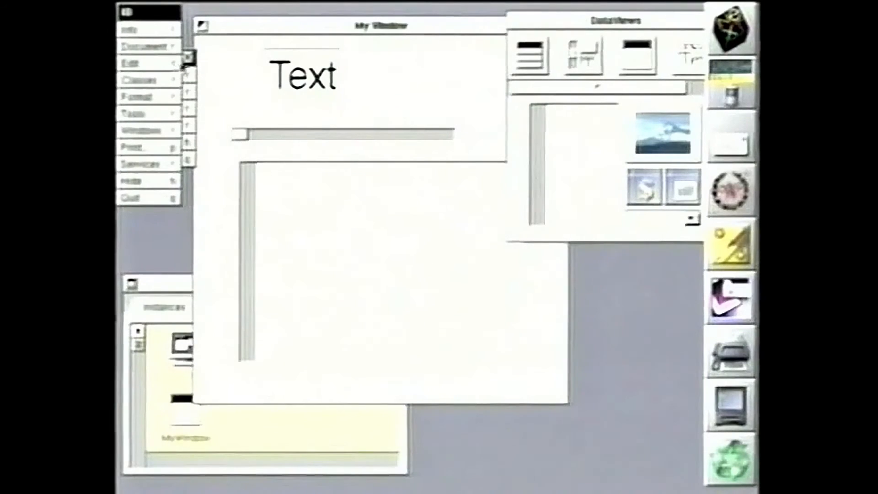
{"action": "left_click_drag", "start_coordinate": [185, 65], "coordinate": [208, 187]}
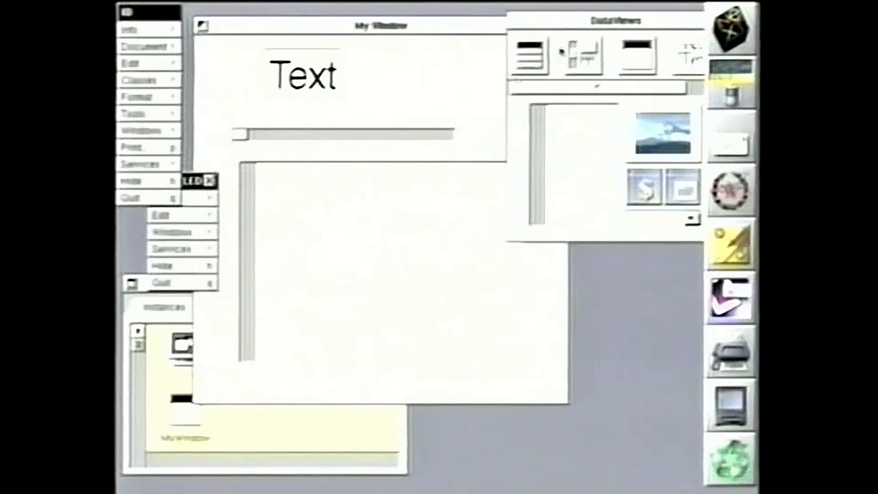
{"action": "left_click", "coordinate": [526, 58]}
{"action": "left_click_drag", "start_coordinate": [688, 121], "coordinate": [206, 246]}
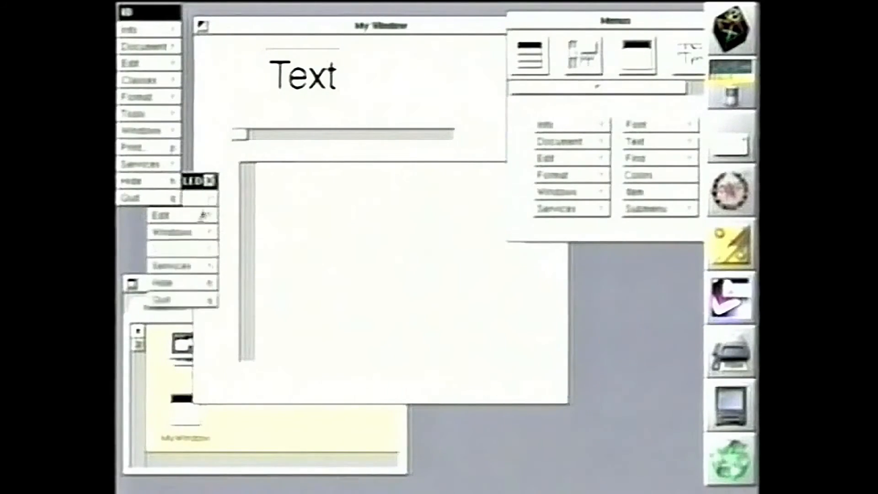
{"action": "left_click", "coordinate": [142, 47]}
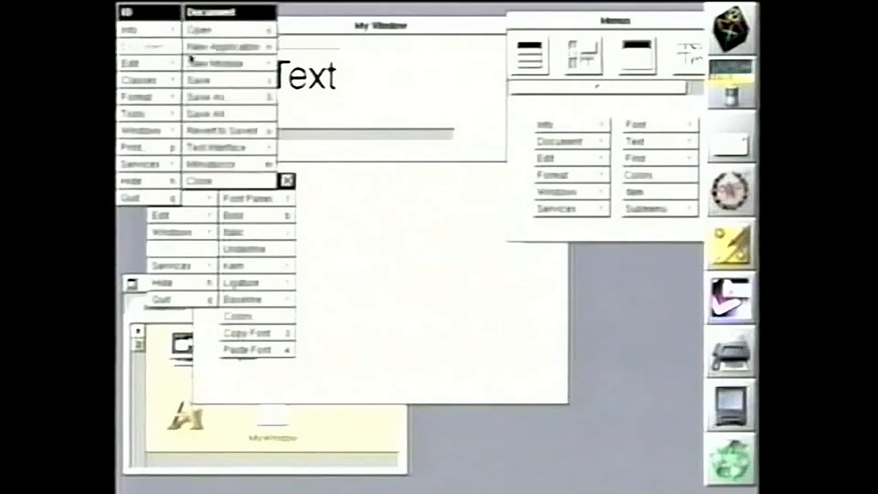
{"action": "left_click", "coordinate": [227, 149]}
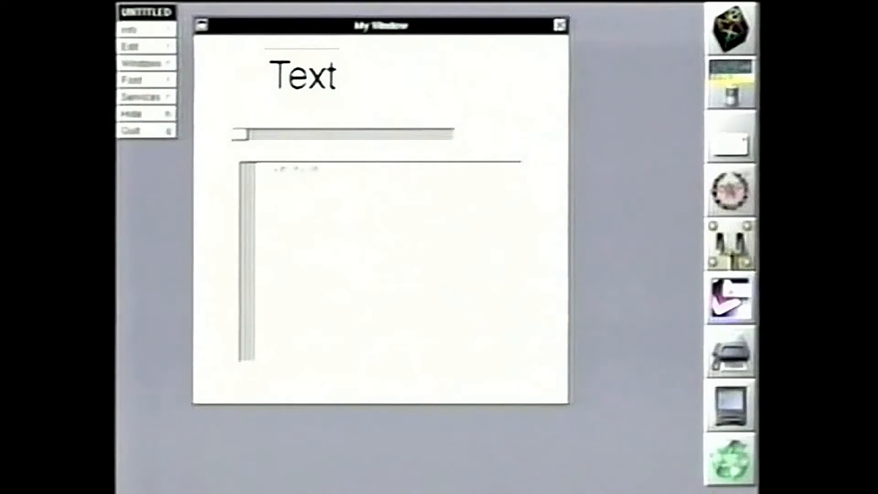
Set the sample text to large Helvetica via the Font Panel and drag the slider halfway
{"action": "left_click", "coordinate": [151, 80]}
{"action": "left_click", "coordinate": [215, 30]}
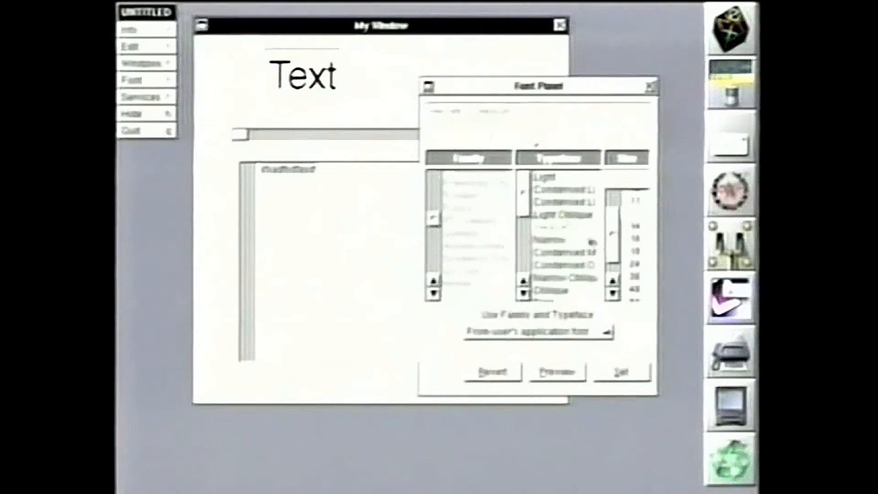
{"action": "left_click", "coordinate": [640, 295]}
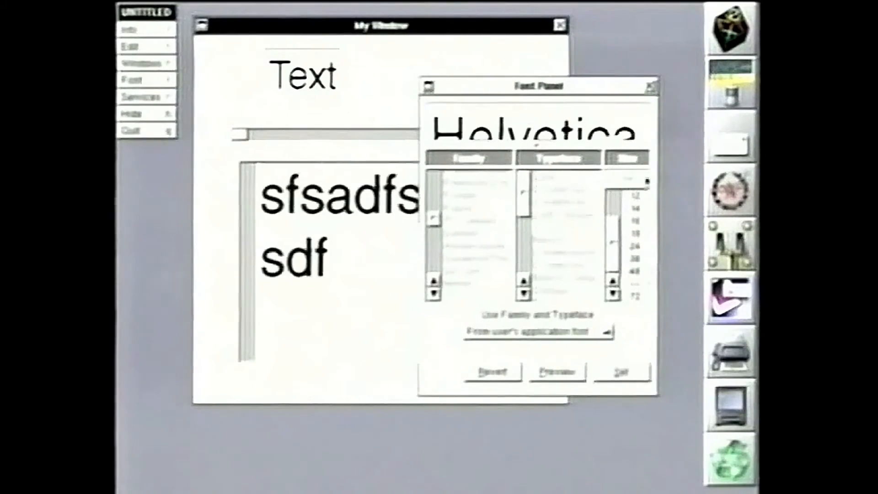
{"action": "left_click", "coordinate": [650, 88]}
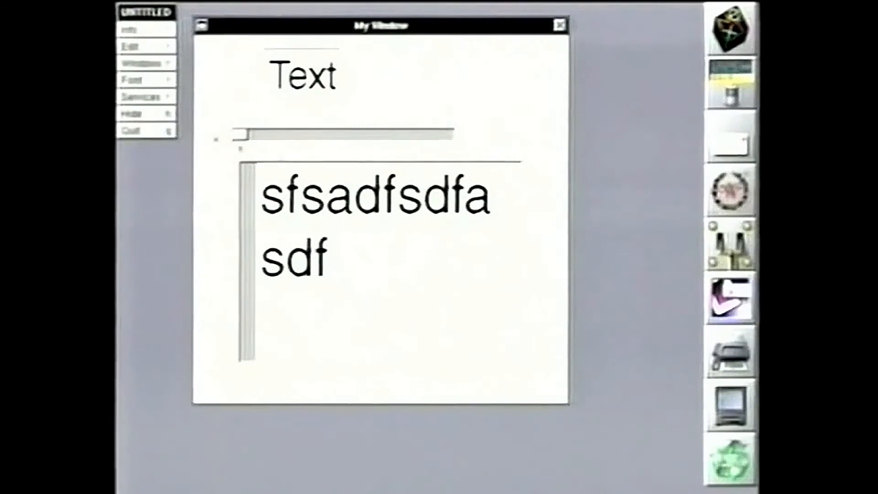
{"action": "left_click_drag", "start_coordinate": [238, 138], "coordinate": [343, 139]}
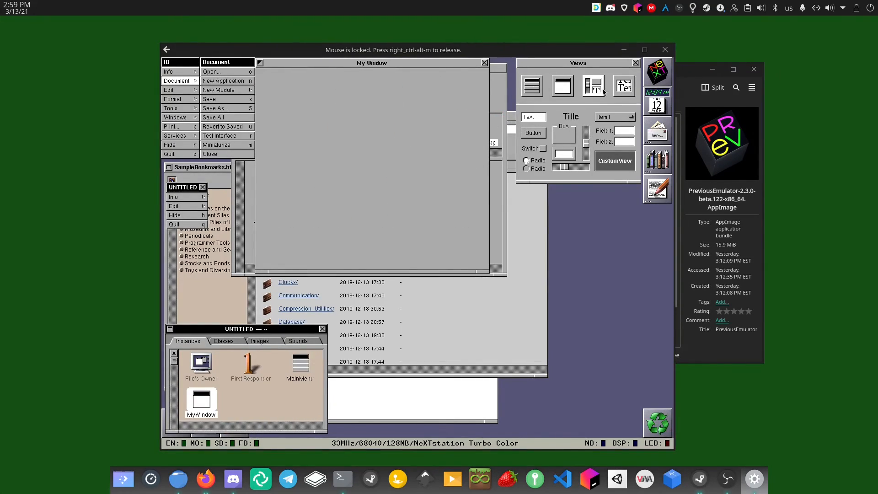
Add a Title label, a button and a text field to My Window
{"action": "left_click_drag", "start_coordinate": [305, 134], "coordinate": [306, 134]}
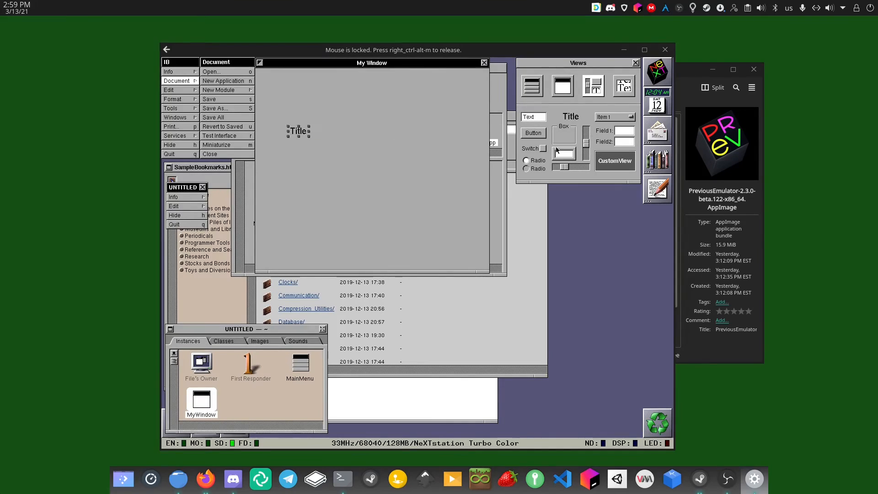
{"action": "left_click_drag", "start_coordinate": [544, 137], "coordinate": [417, 204]}
{"action": "left_click_drag", "start_coordinate": [531, 117], "coordinate": [466, 118]}
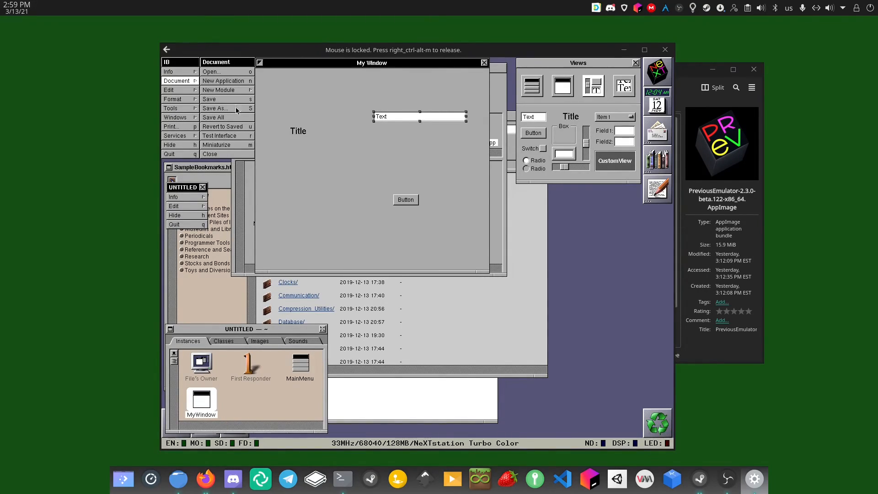
Test the button and type 'grgjrihgith' into the text field, then move the Title label higher
{"action": "left_click", "coordinate": [220, 136]}
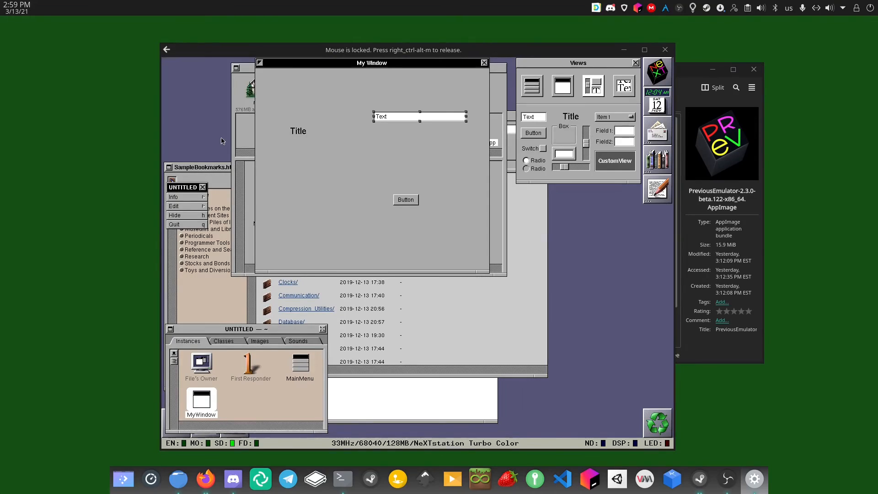
{"action": "left_click", "coordinate": [400, 200]}
{"action": "double_click", "coordinate": [385, 118]}
{"action": "type", "text": "grgjrihgith"}
{"action": "left_click", "coordinate": [168, 99]}
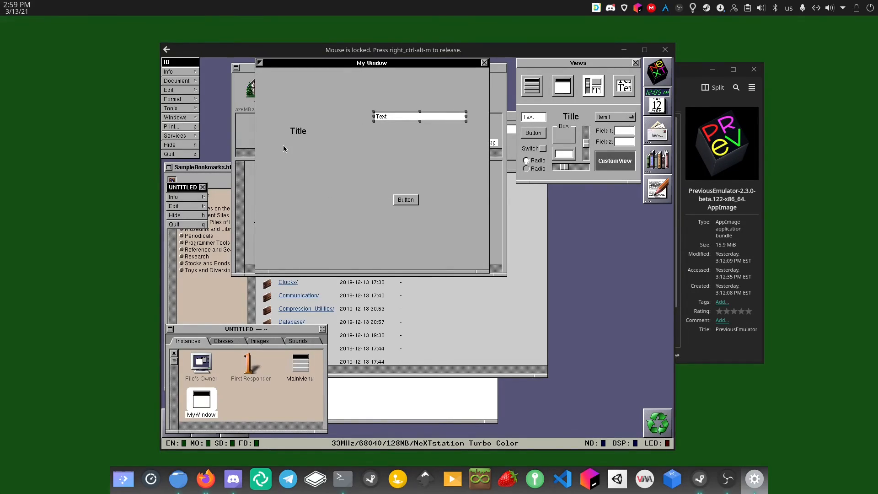
{"action": "left_click_drag", "start_coordinate": [301, 132], "coordinate": [322, 109]}
Quit Interface Builder without saving and browse to /NextLibrary/Documentation/Pixar
{"action": "left_click", "coordinate": [188, 154]}
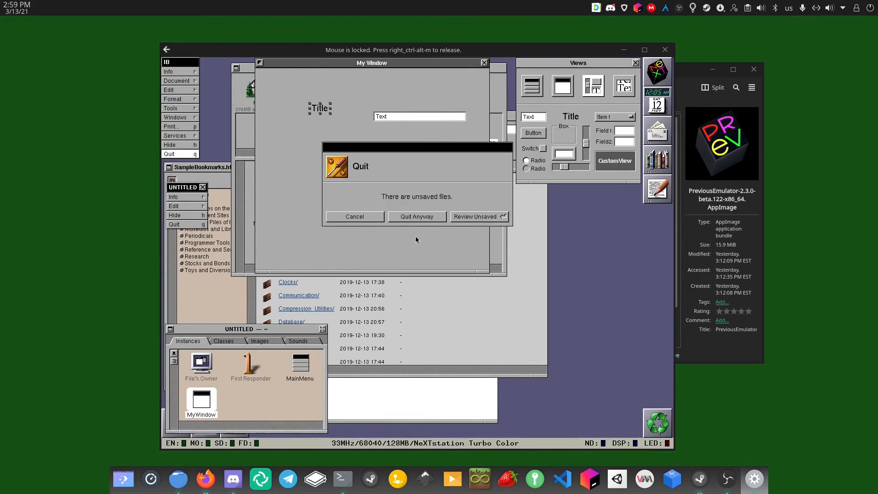
{"action": "left_click", "coordinate": [414, 218]}
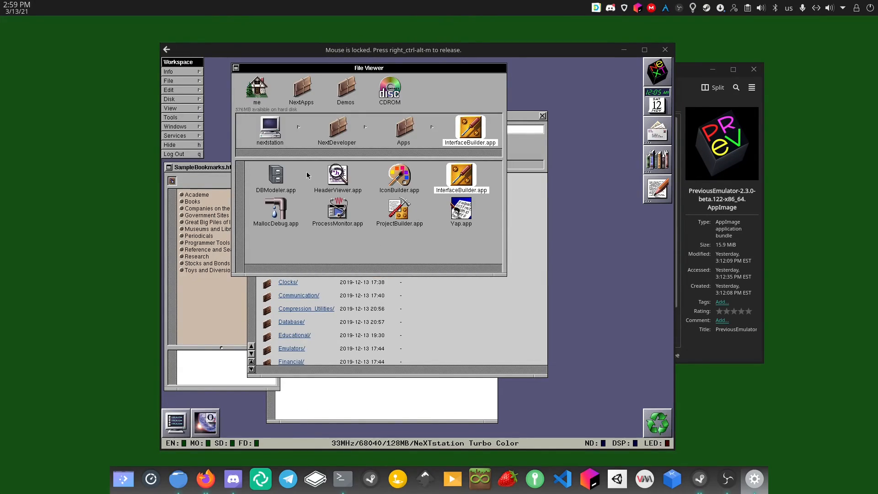
{"action": "left_click", "coordinate": [346, 137]}
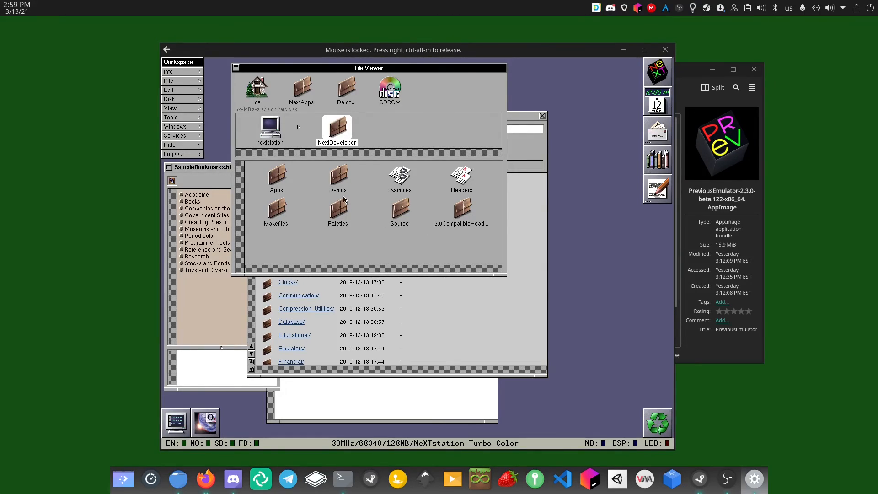
{"action": "left_click", "coordinate": [264, 122]}
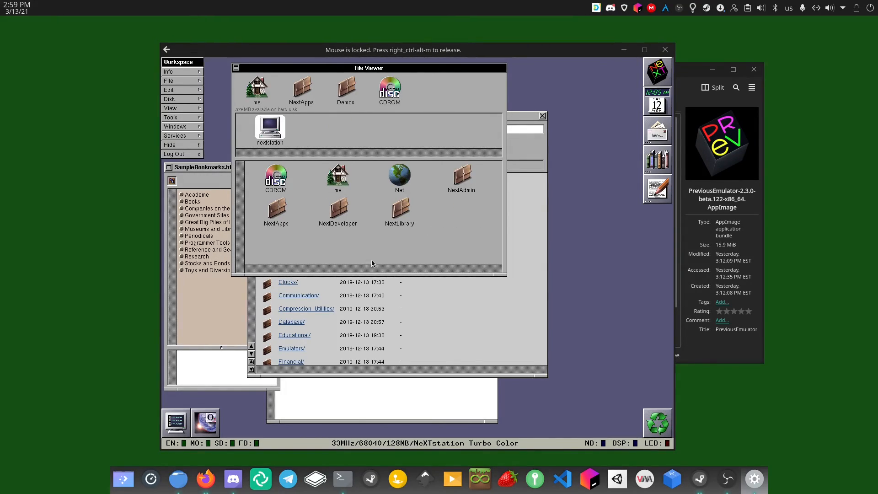
{"action": "left_click", "coordinate": [410, 220]}
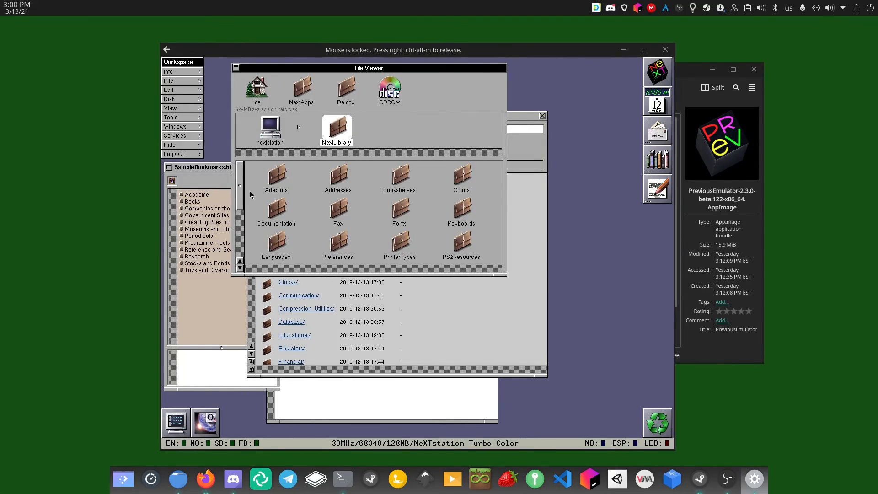
{"action": "left_click", "coordinate": [278, 212]}
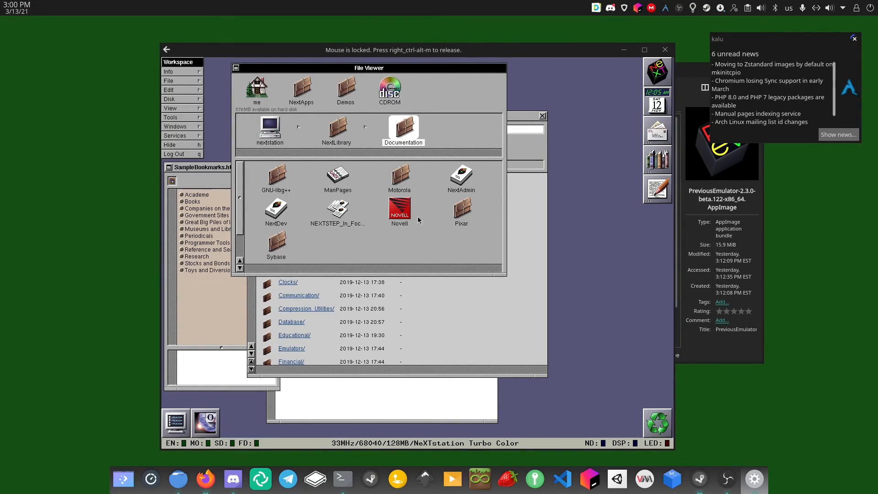
{"action": "left_click", "coordinate": [457, 211]}
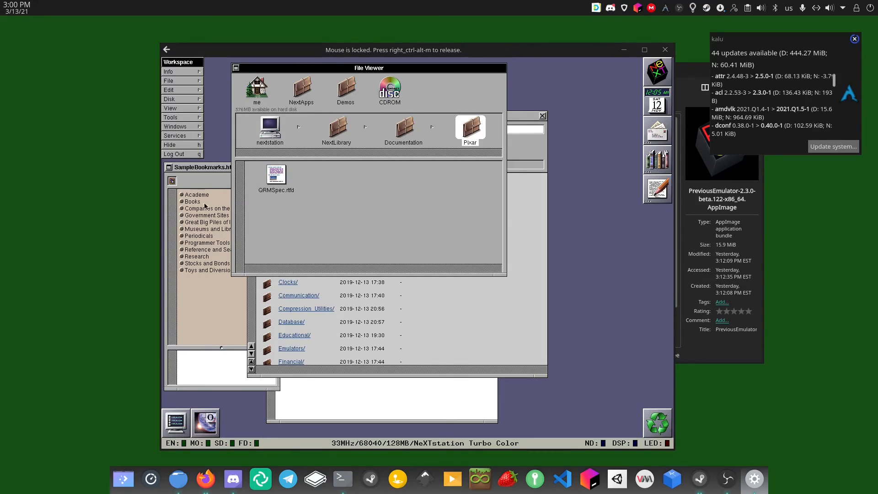
Open QRMSpec.rtfd in Edit, read the Quick RenderMan spec, then quit Edit
{"action": "left_click", "coordinate": [284, 172]}
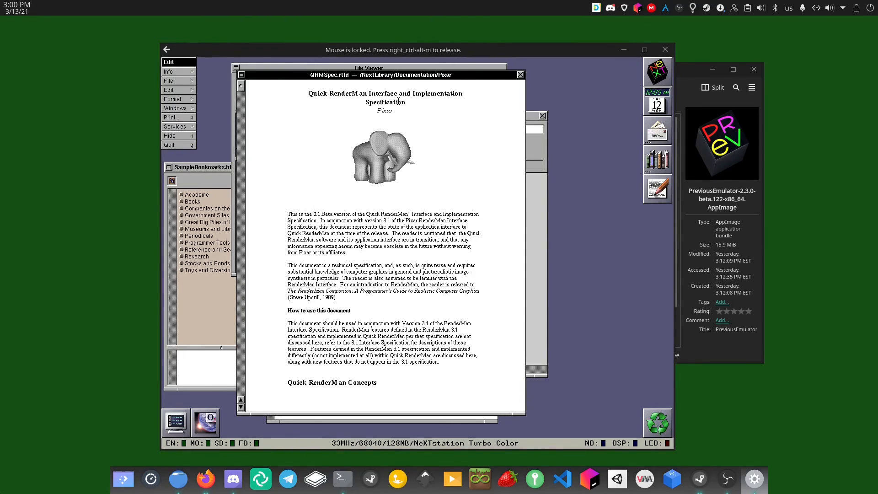
{"action": "left_click", "coordinate": [175, 146]}
Browse Documentation > NextDev > OperatingSystem, then climb back up through NextDev and NextLibrary
{"action": "left_click", "coordinate": [404, 130]}
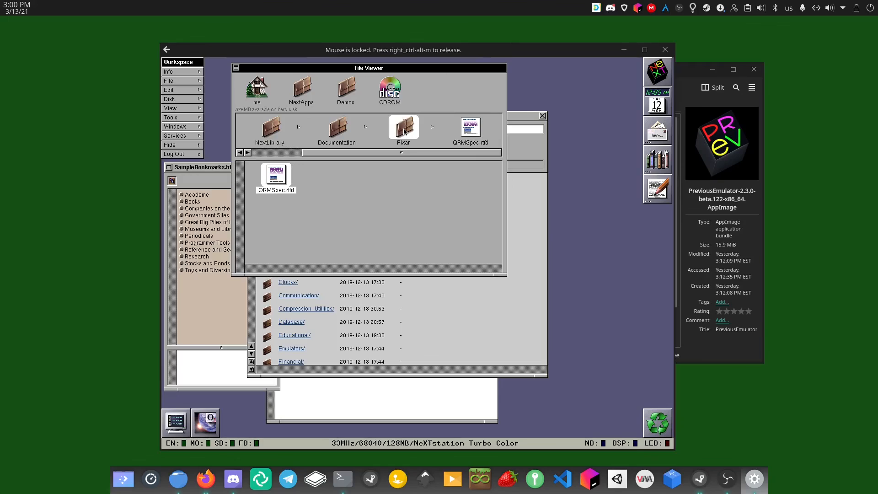
{"action": "left_click", "coordinate": [396, 130]}
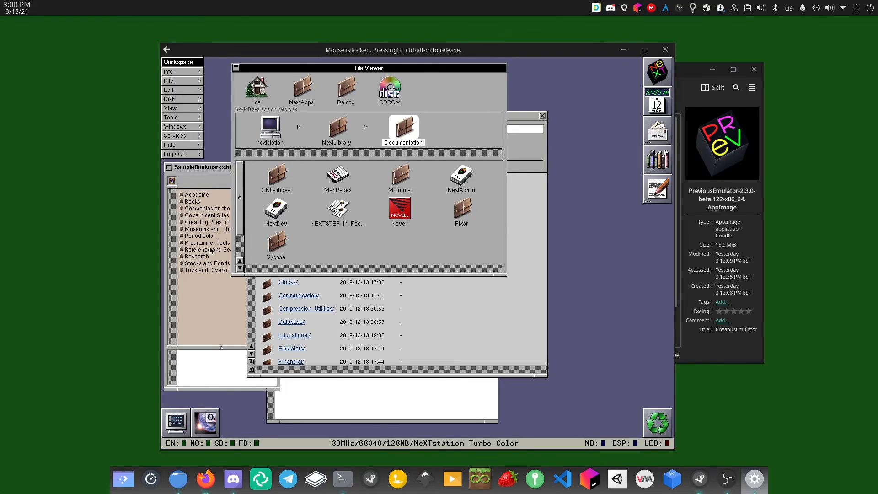
{"action": "left_click", "coordinate": [276, 204]}
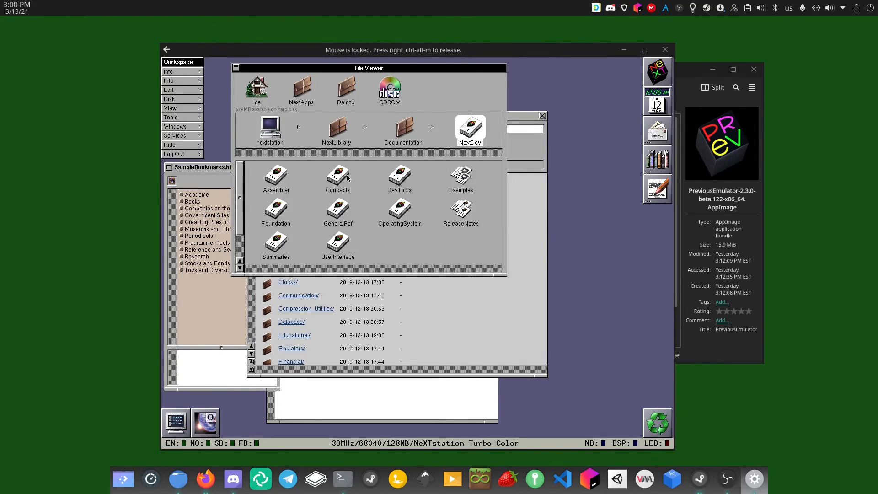
{"action": "left_click", "coordinate": [392, 210]}
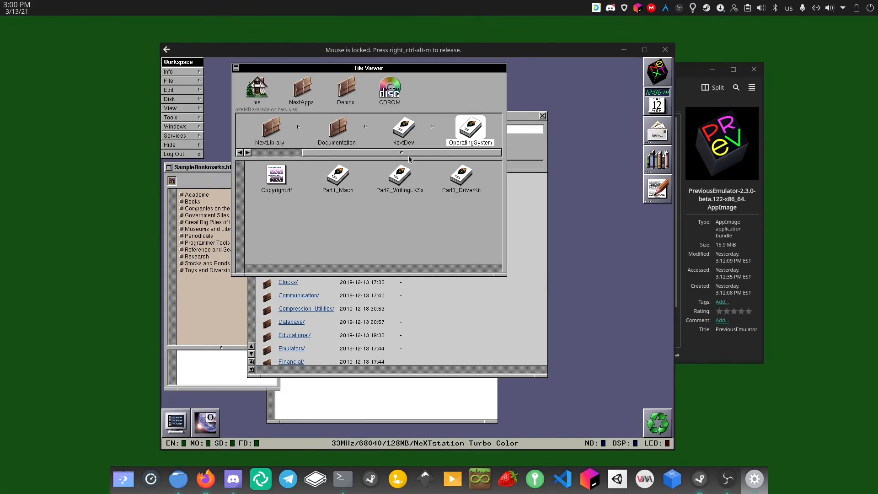
{"action": "left_click", "coordinate": [403, 129]}
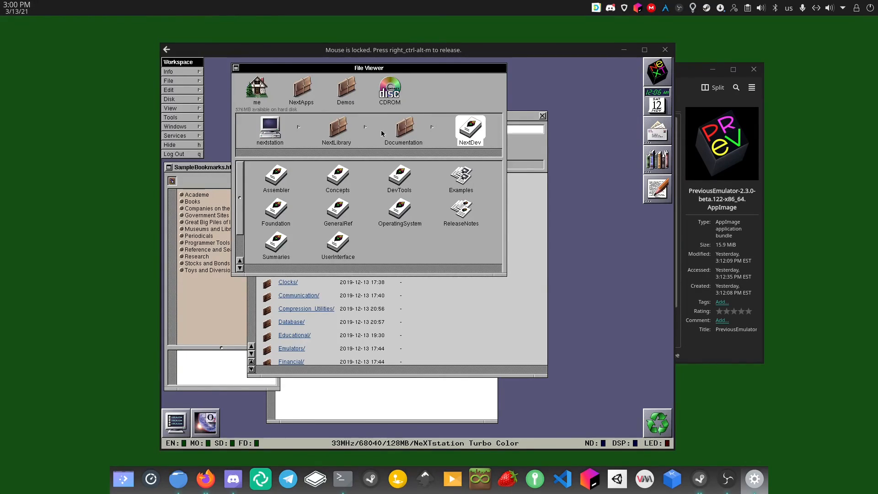
{"action": "left_click", "coordinate": [337, 128]}
{"action": "left_click", "coordinate": [273, 122]}
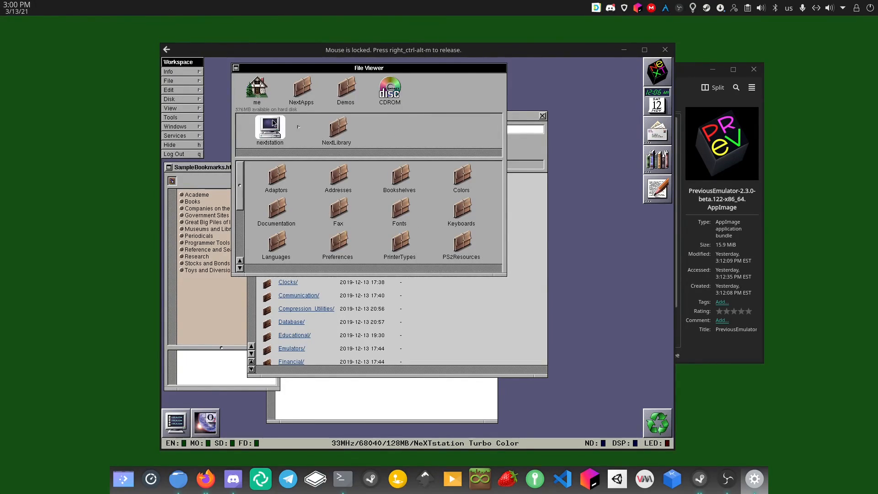
Log out of the workspace and choose Power Off to shut down the NeXT
{"action": "left_click", "coordinate": [192, 155]}
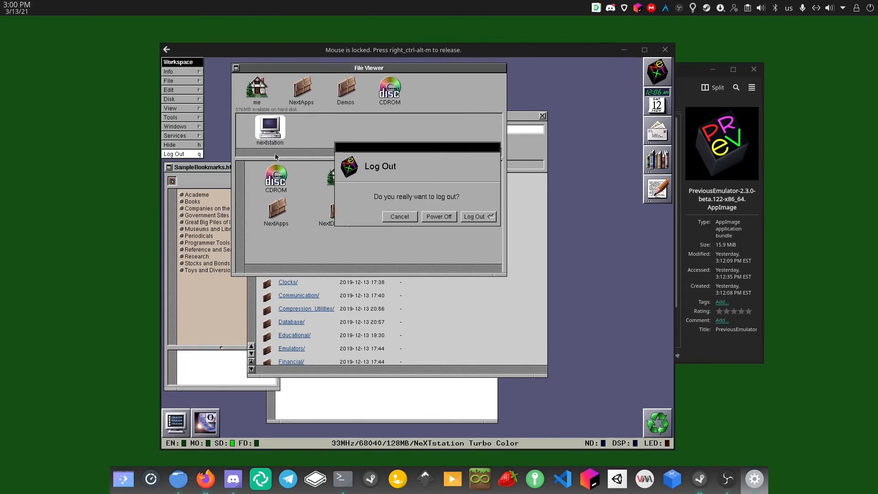
{"action": "left_click", "coordinate": [449, 224]}
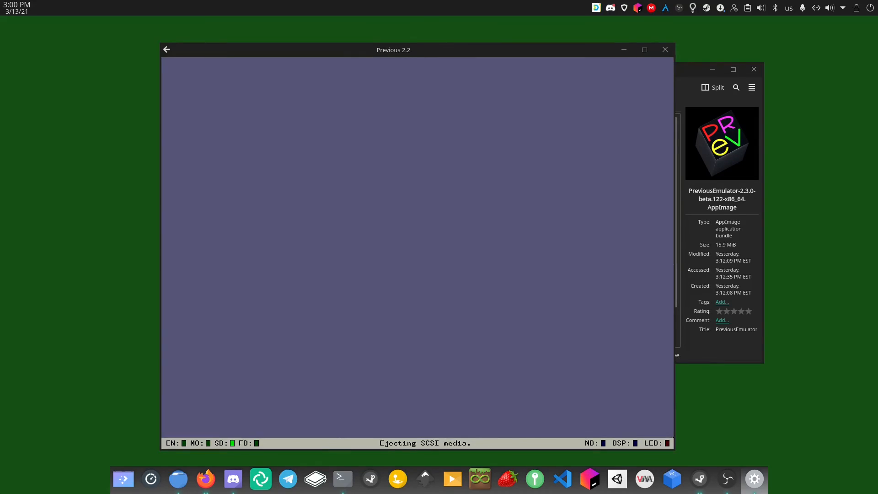